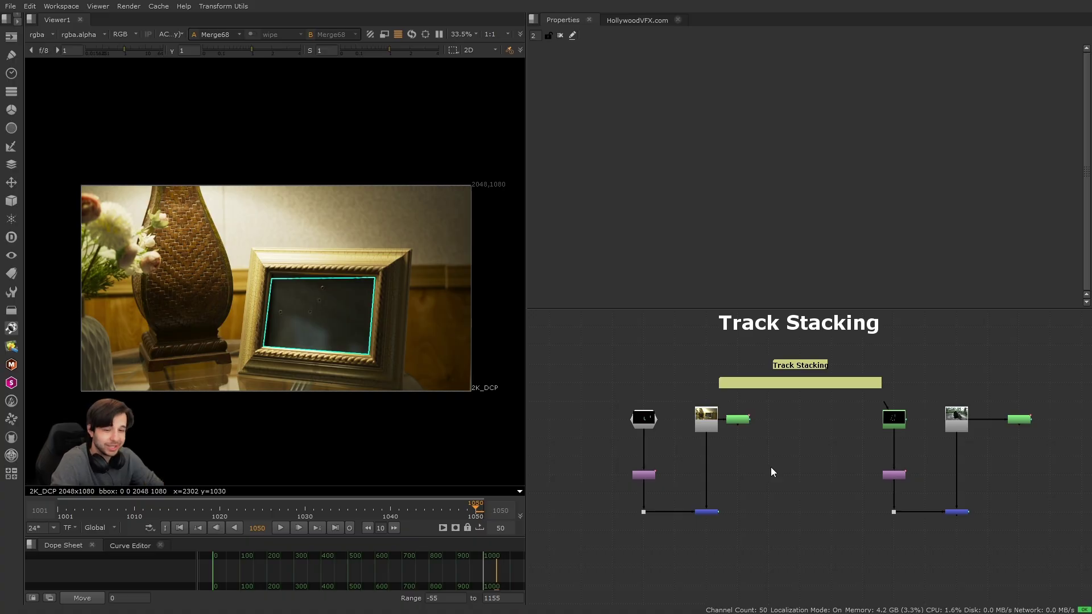
Read the Track Stacking note above the two node setups in the node graph.
scroll(777, 401, "up", 5)
left_click_drag(777, 402, 775, 424, "alt")
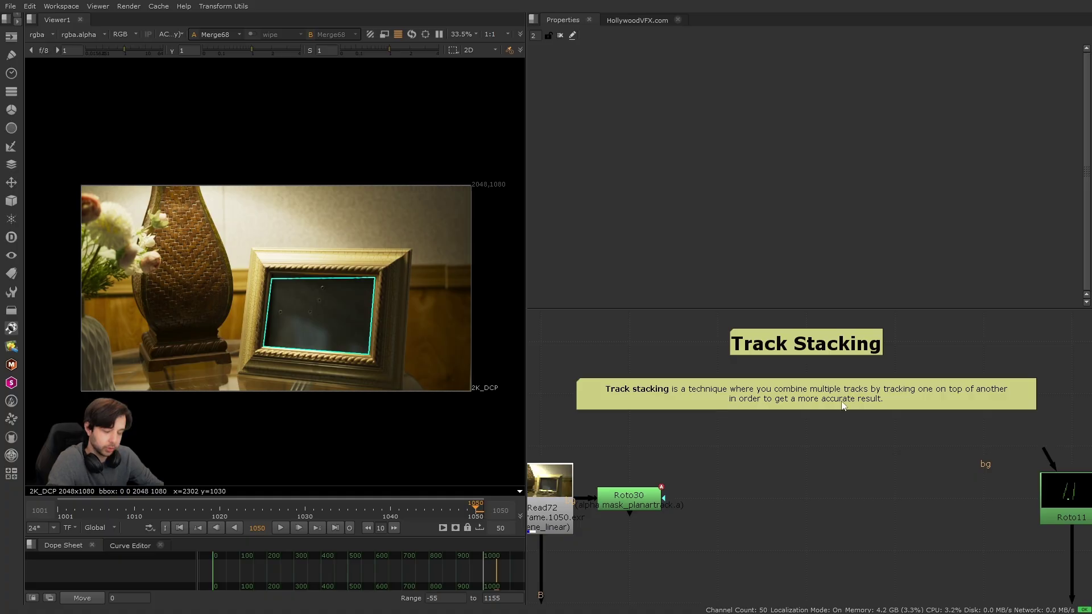
scroll(784, 514, "down", 5)
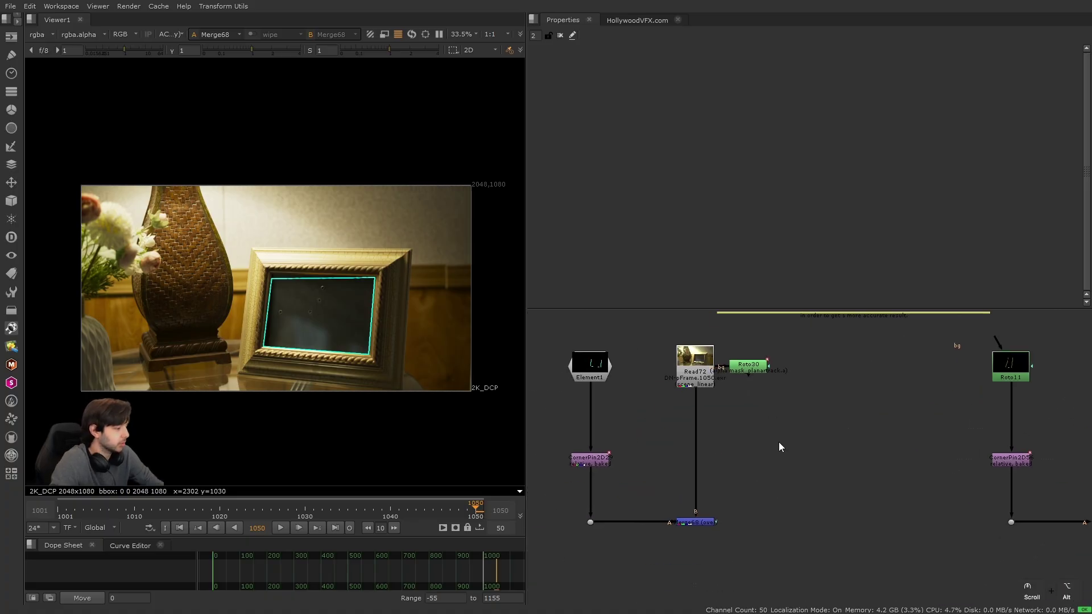
left_click_drag(779, 442, 781, 482, "alt")
left_click_drag(727, 449, 732, 435, "alt")
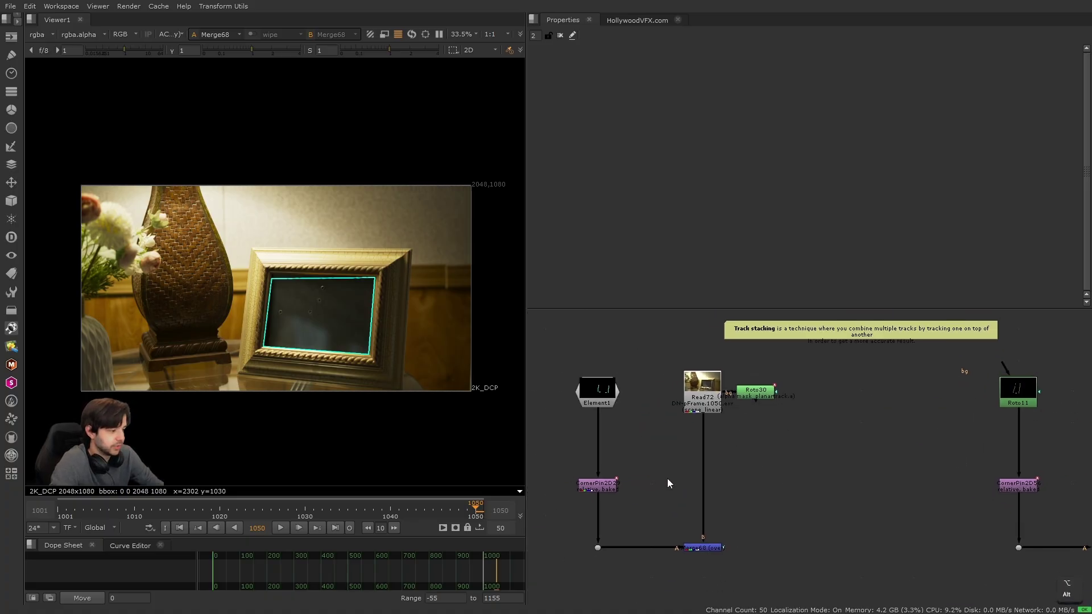
View the Merge68 composite and scrub back to frame 1028, returning to frame 1050, to check the tracked corner pin insert.
left_click_drag(666, 478, 738, 566)
key("1")
left_click_drag(463, 511, 288, 499)
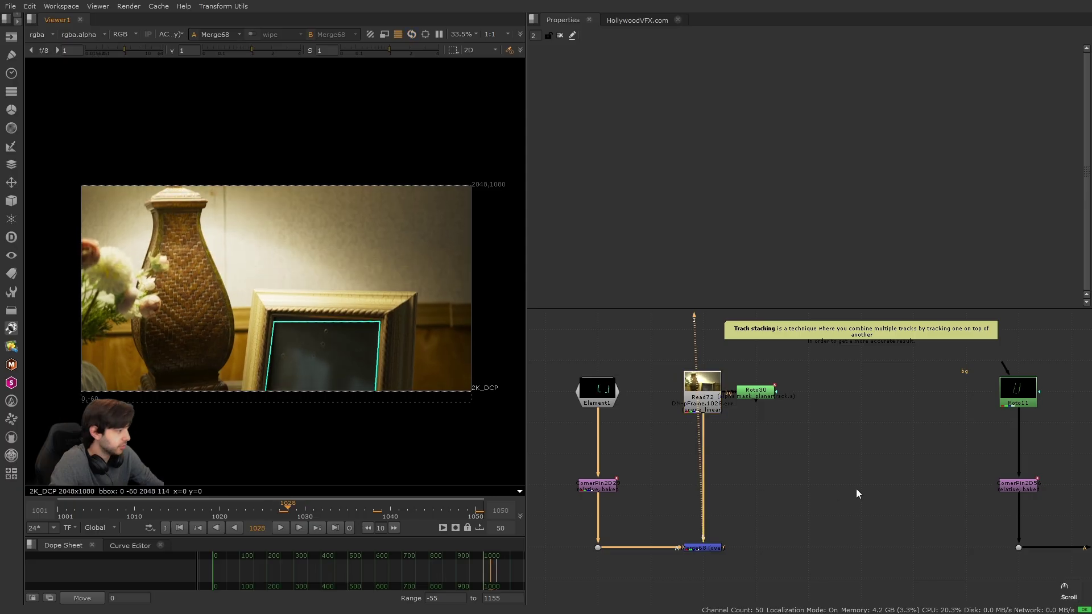
scroll(861, 487, "down", 5)
left_click_drag(862, 487, 776, 473, "alt")
left_click_drag(629, 476, 673, 472, "alt")
scroll(673, 472, "up", 5)
left_click_drag(266, 504, 479, 509)
left_click_drag(571, 339, 682, 430)
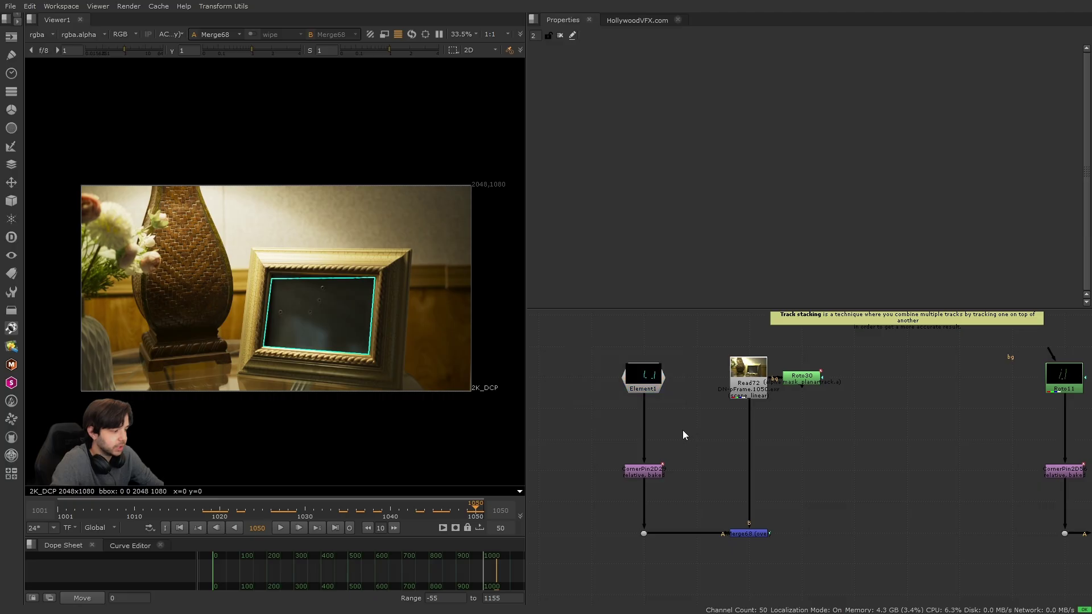
Open Roto30 and examine its planar-tracked Bezier1 around the picture frame while scrubbing the frames near 1050.
left_click_drag(757, 439, 718, 437, "alt")
left_click_drag(610, 470, 635, 460, "alt")
left_click(616, 505)
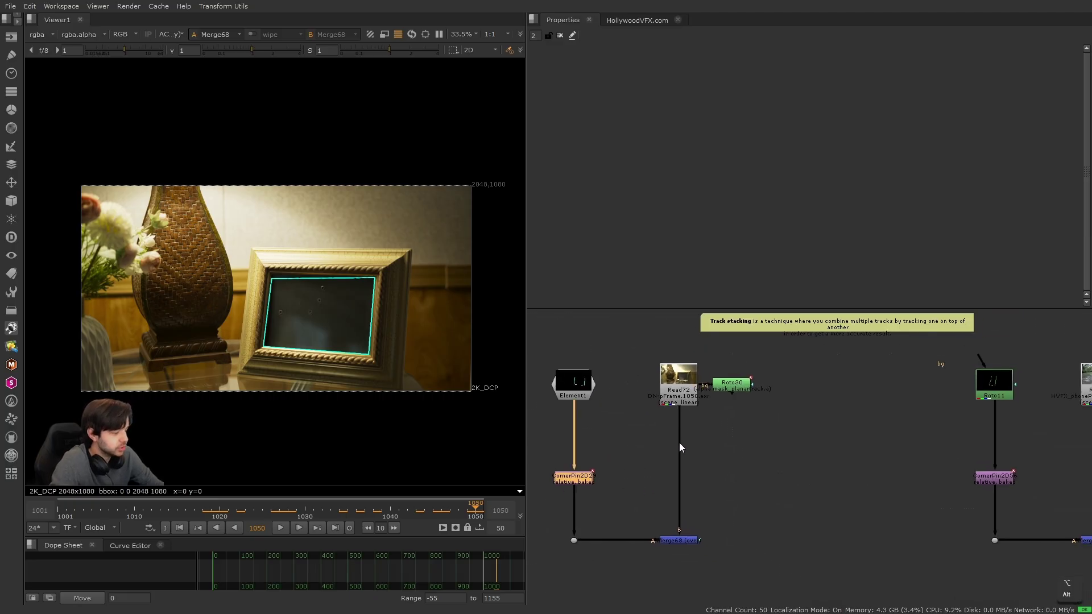
double_click(731, 385)
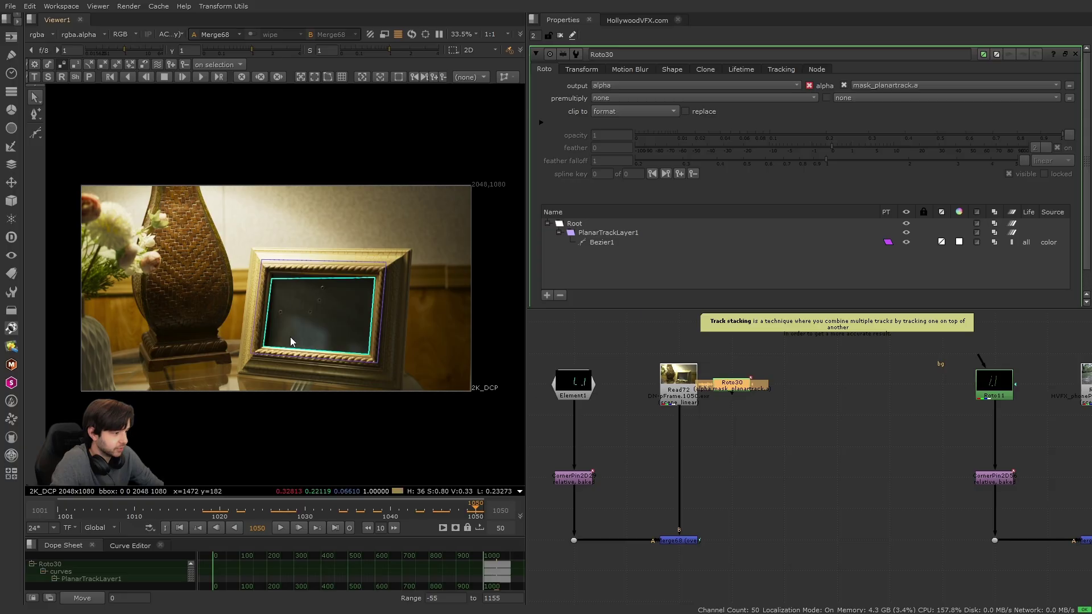
scroll(445, 482, "up", 2)
left_click_drag(446, 506, 468, 511)
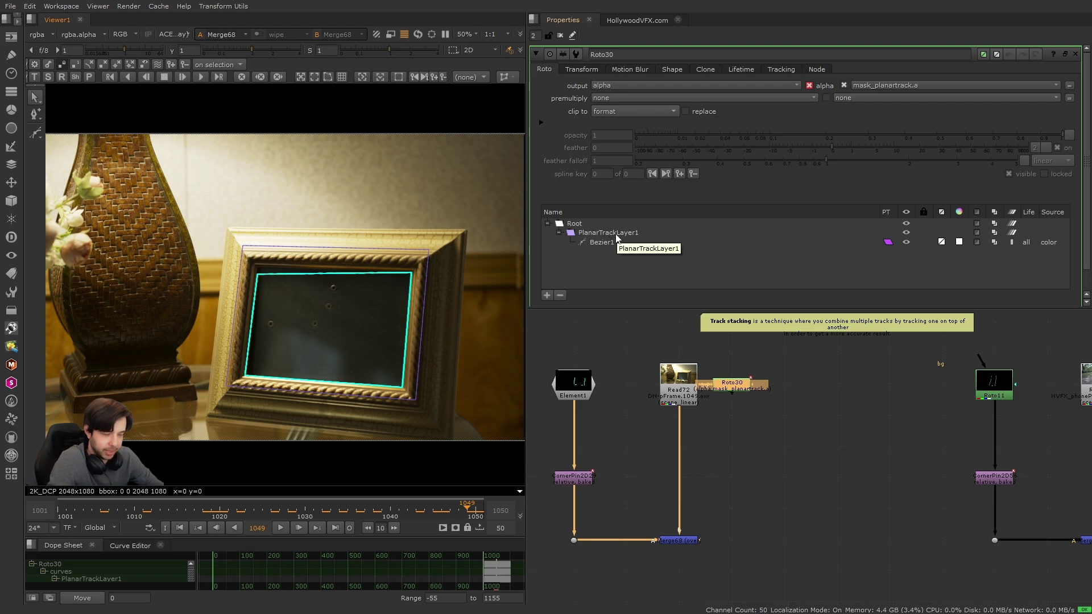
Duplicate the CornerPin2D under Element1, connect the copy to Read72 through a dot, and move Roto30 to the plate's other side.
left_click(583, 483)
left_click(741, 445)
key("ctrl+v")
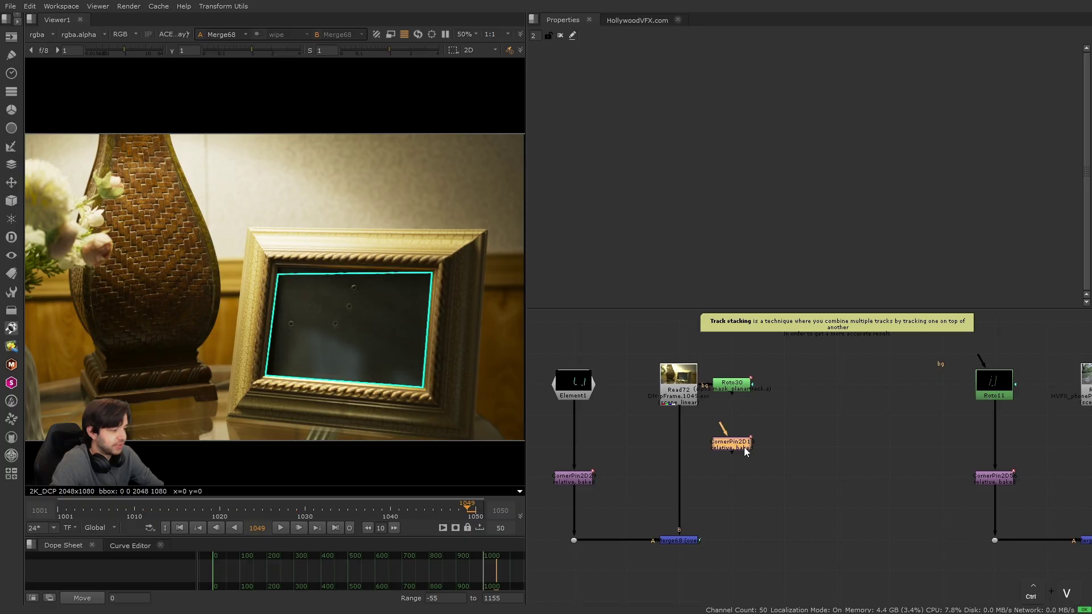
scroll(710, 458, "up", 2)
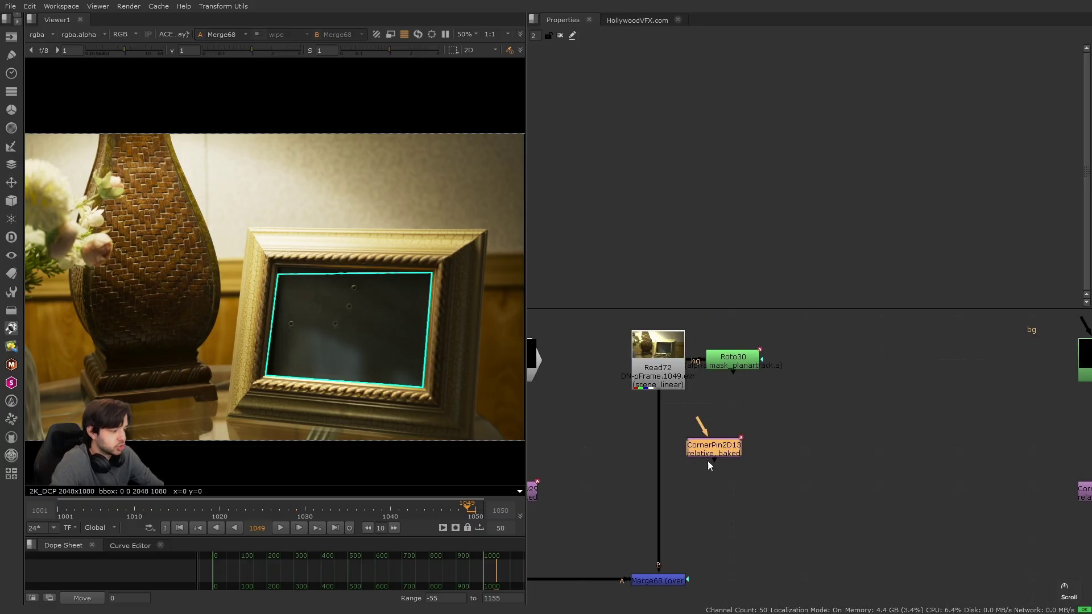
left_click_drag(719, 422, 667, 368)
left_click_drag(739, 363, 581, 363)
left_click_drag(705, 414, 736, 359, "ctrl")
View the copied CornerPin2D, invert it to stabilize the plate on the picture frame, and scrub through to frame 1100.
left_click(741, 452)
key("1")
double_click(742, 453)
left_click(590, 161)
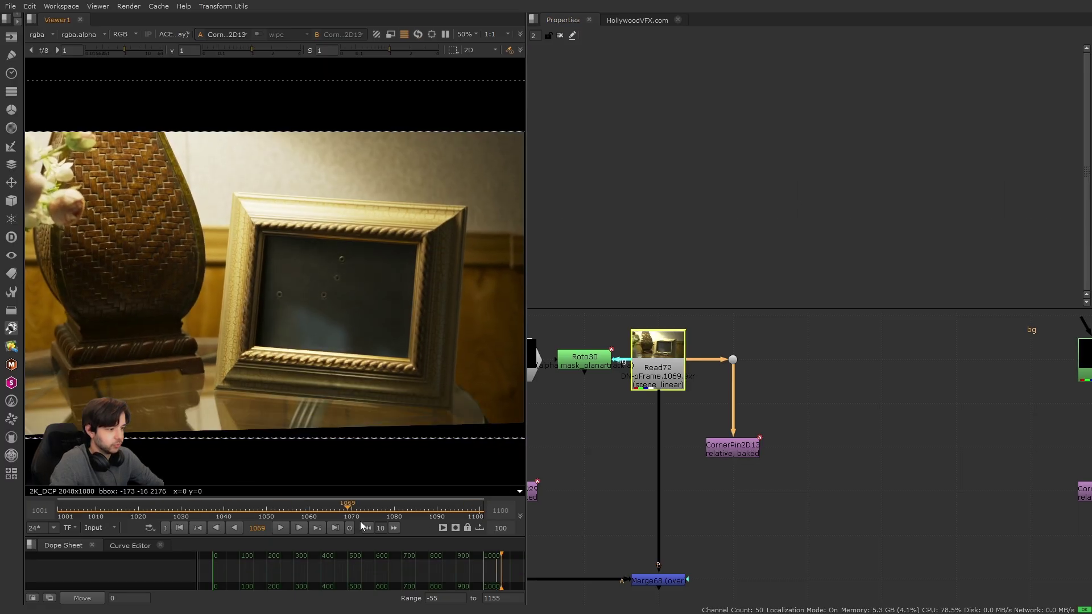
left_click_drag(435, 519, 360, 524)
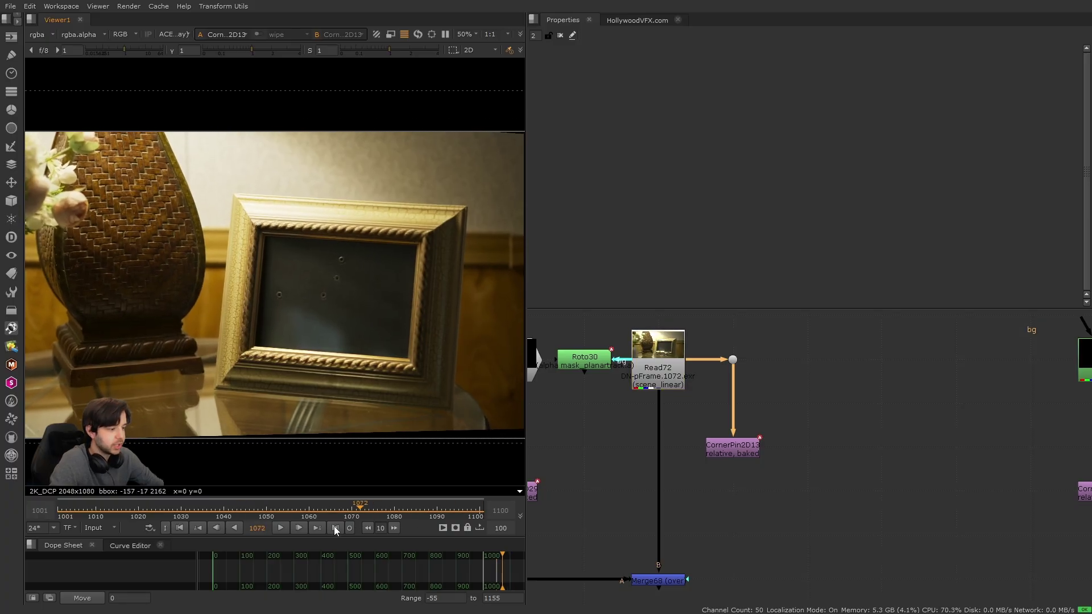
left_click(335, 528)
left_click_drag(671, 422, 798, 474)
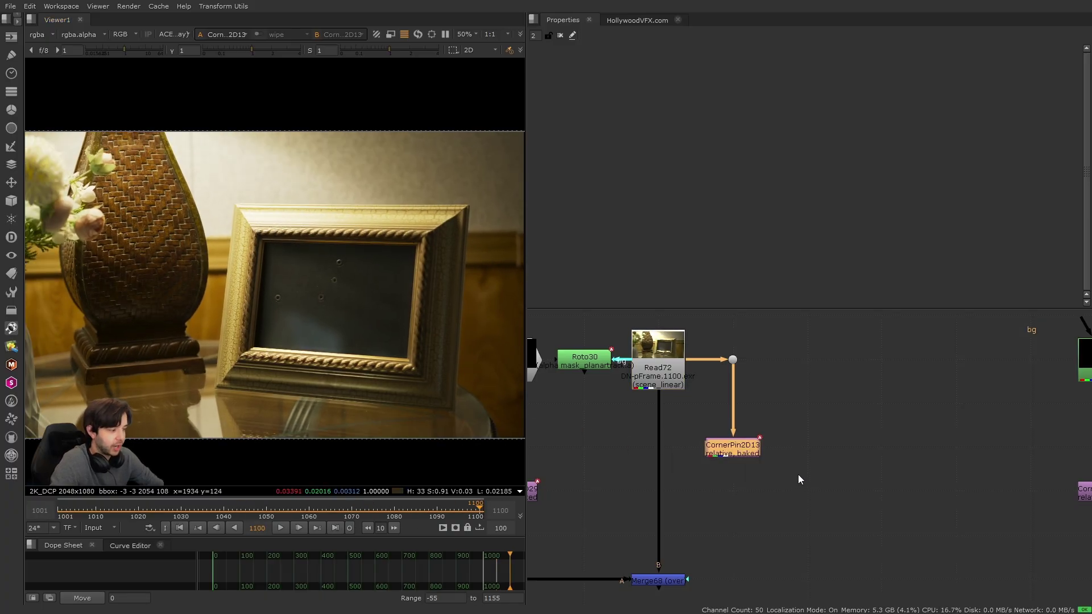
left_click_drag(675, 412, 783, 483)
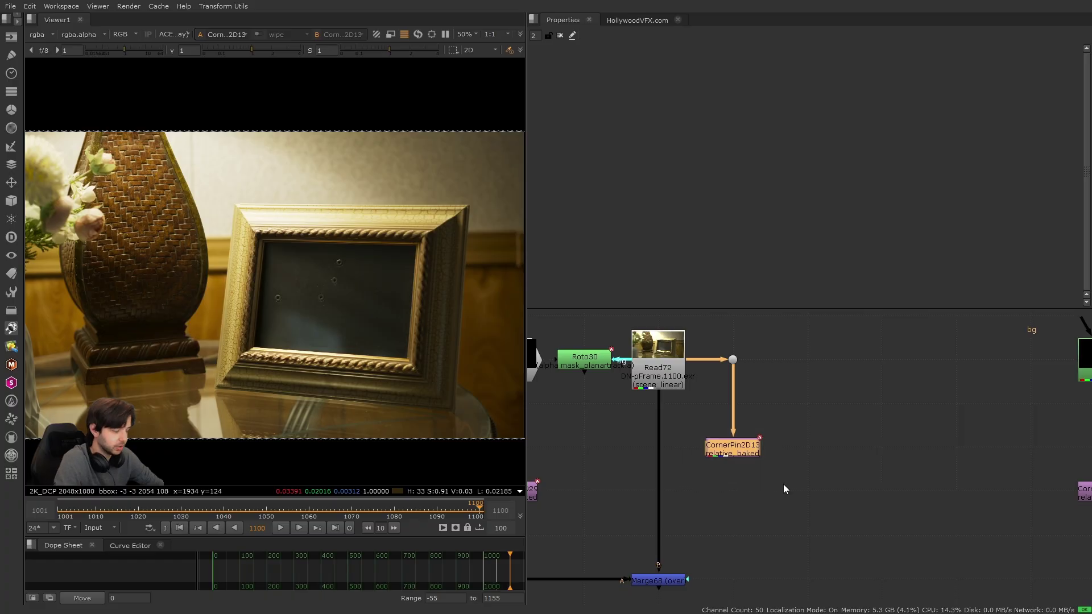
key("o")
key("Delete")
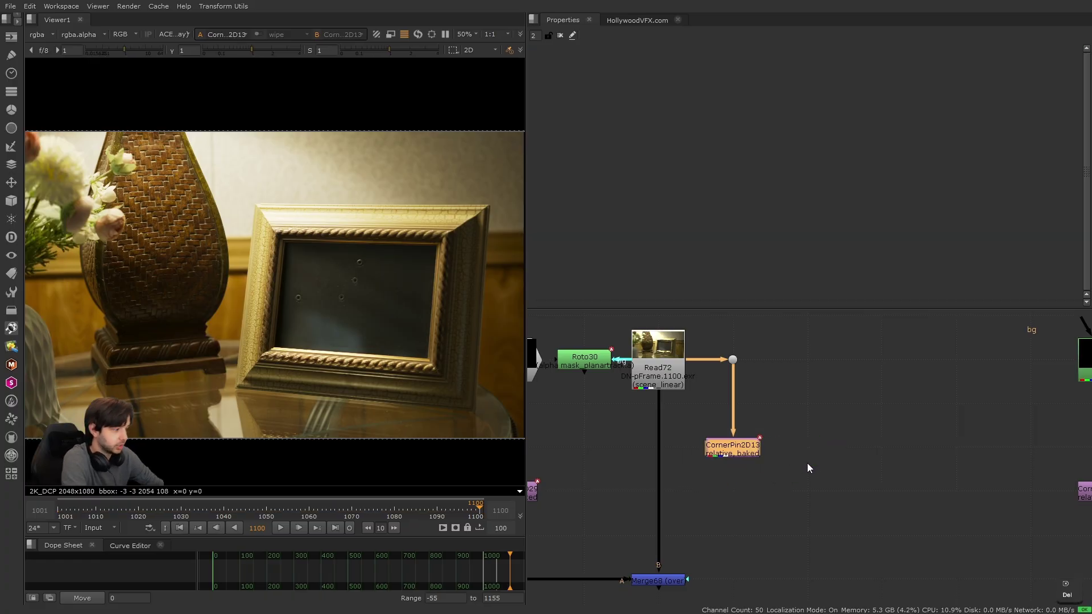
key("Tab")
type("trac")
left_click(725, 456)
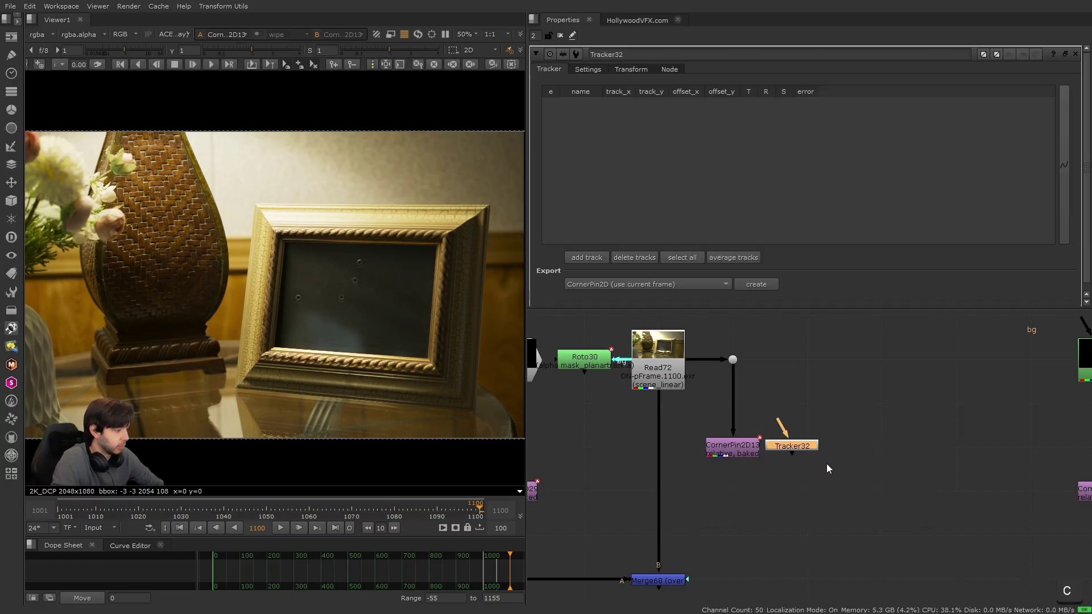
key("Delete")
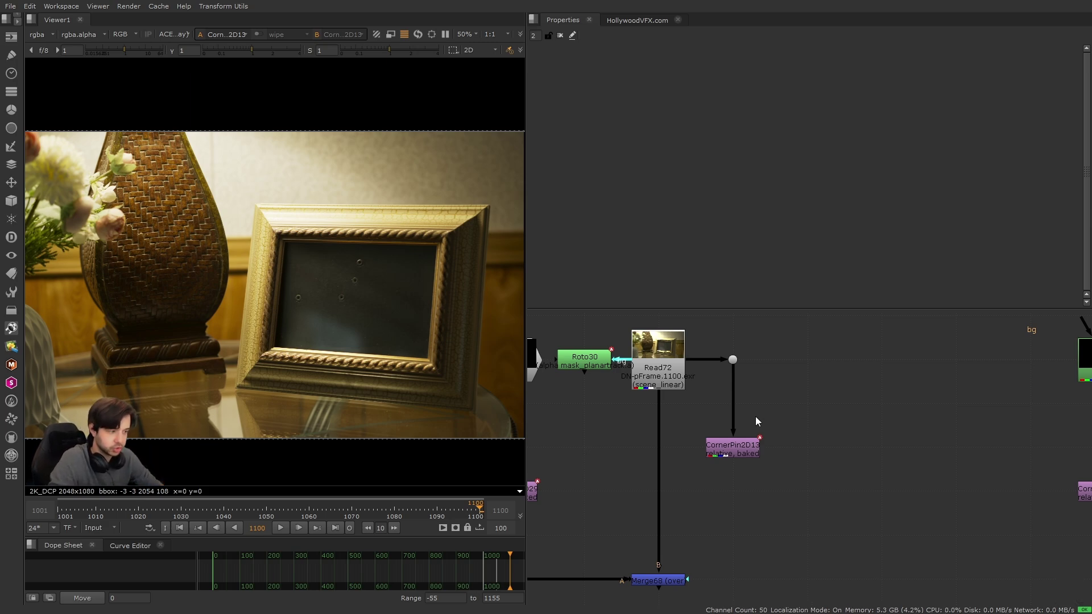
Add a Roto node after the copied CornerPin2D, view it, and draw a four-point Bezier along the picture frame's rope trim.
left_click(746, 448)
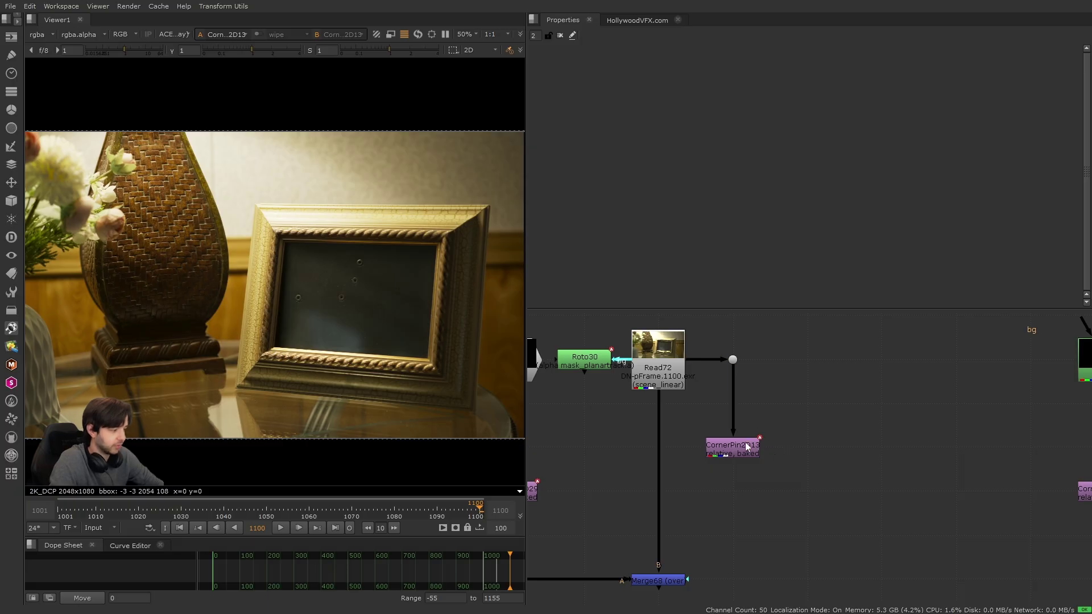
key("o")
key("1")
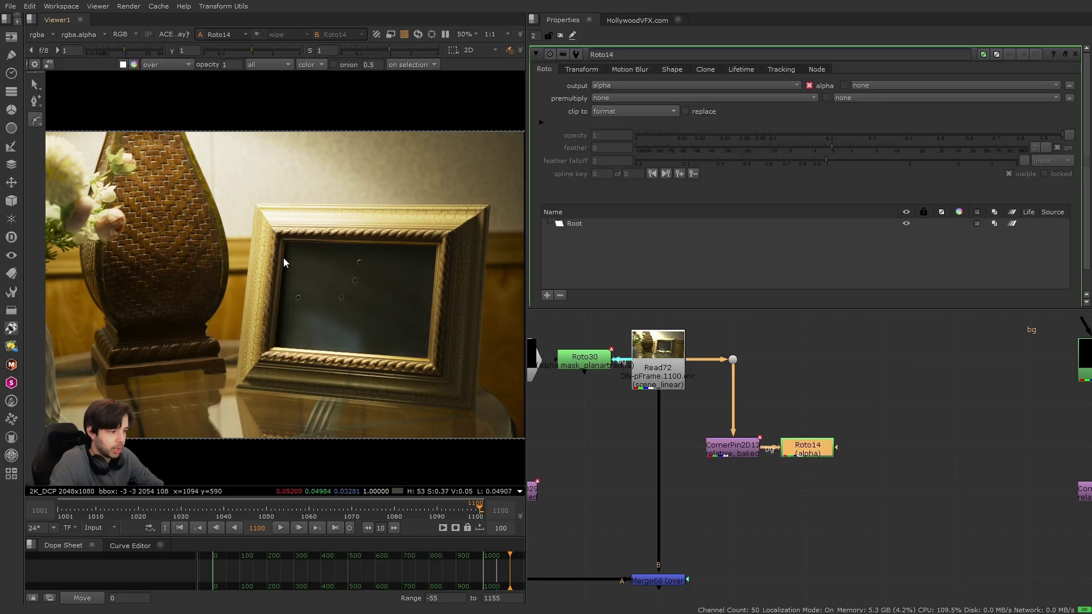
scroll(295, 252, "up", 2)
middle_click_drag(295, 252, 255, 219)
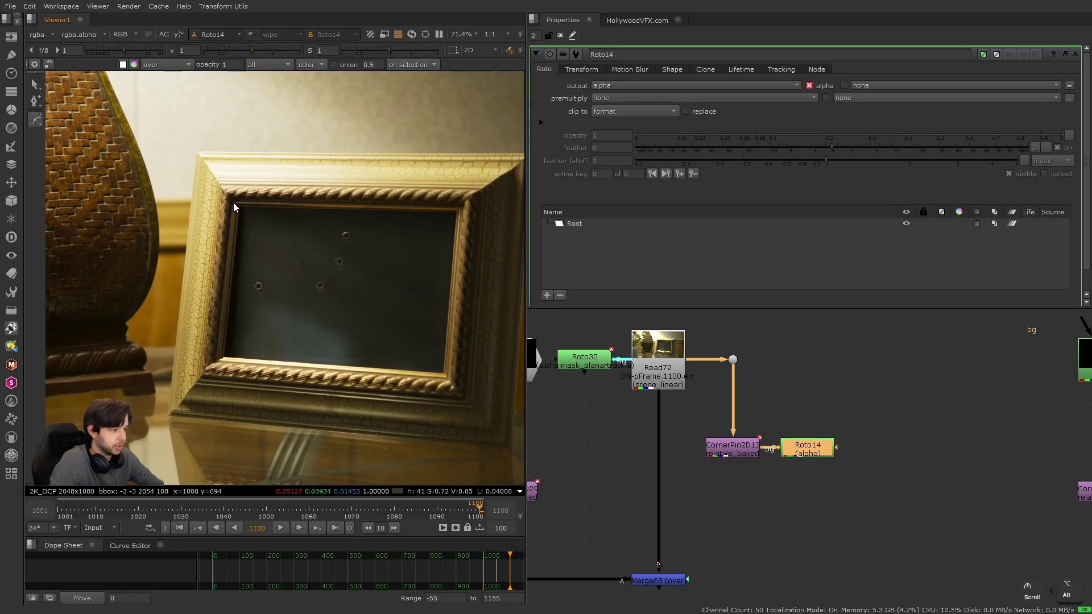
left_click(226, 190)
left_click(206, 371)
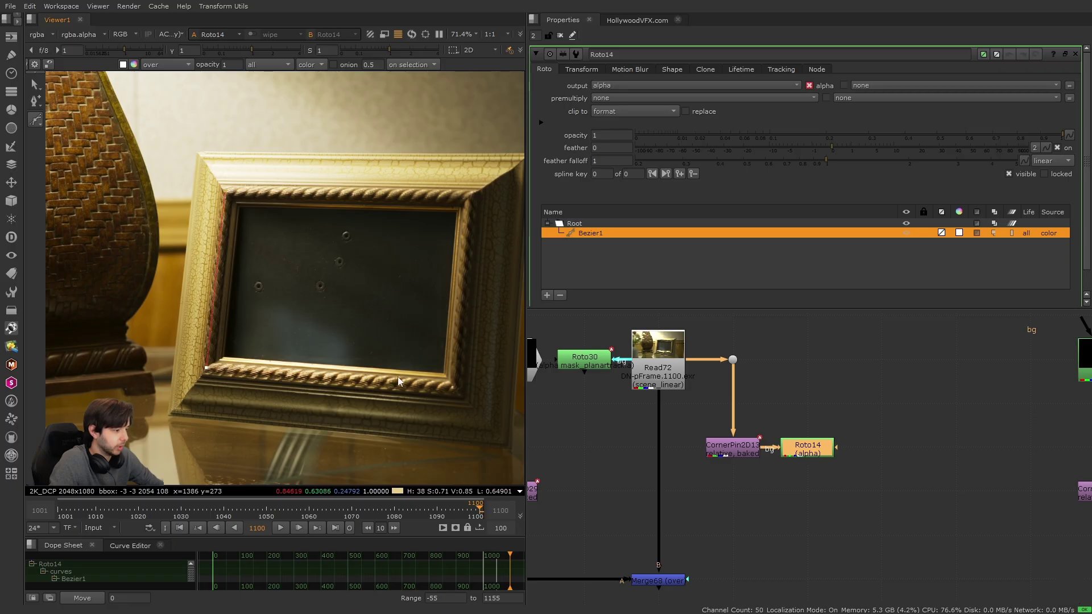
left_click(453, 383)
left_click(466, 198)
Set the new Bezier to be planar-tracked and track it one frame backward from frame 1100.
right_click(344, 251)
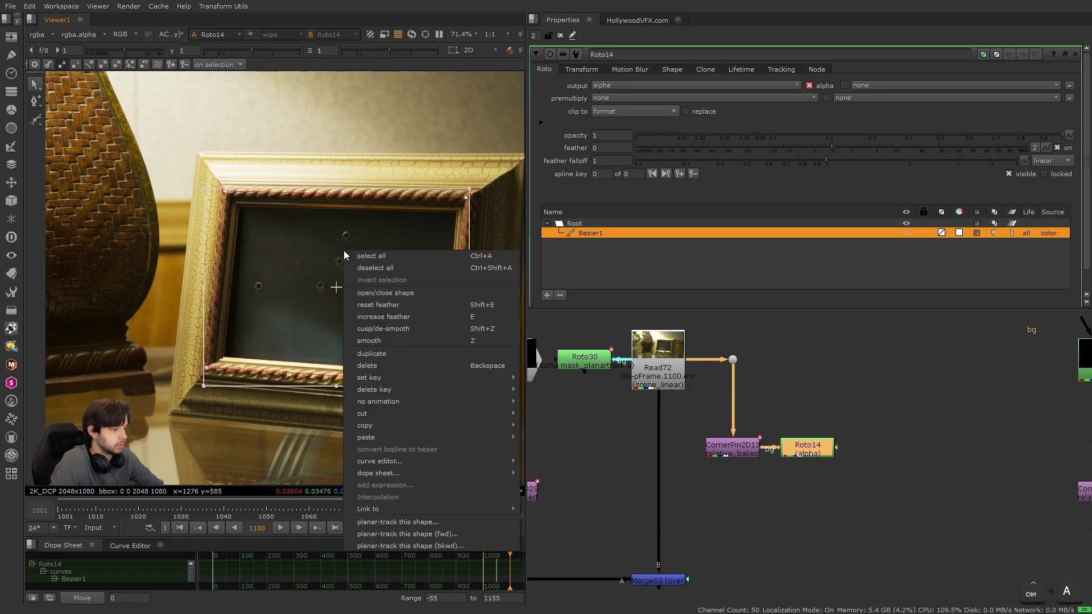
left_click(429, 522)
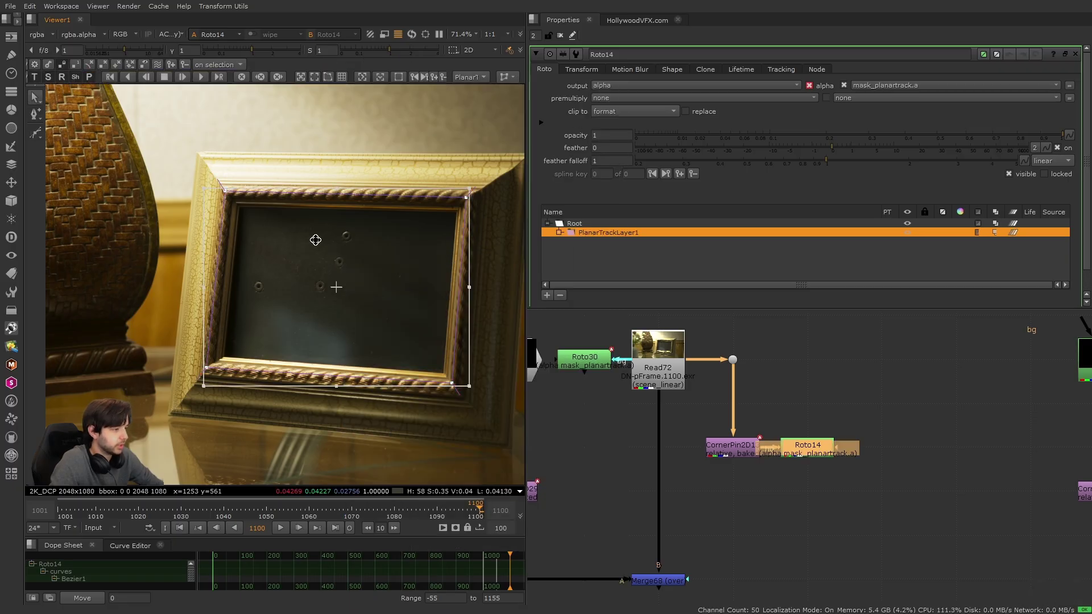
left_click(151, 78)
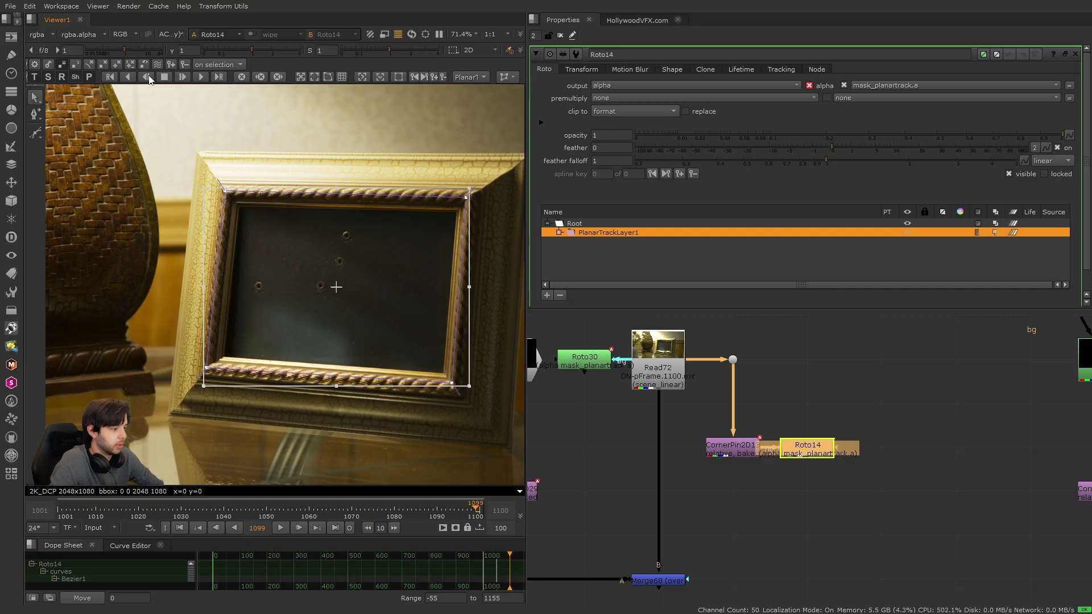
At frame 1100, align the planar track surface's corners on one side with the frame trim and hide the grid overlay.
left_click(327, 80)
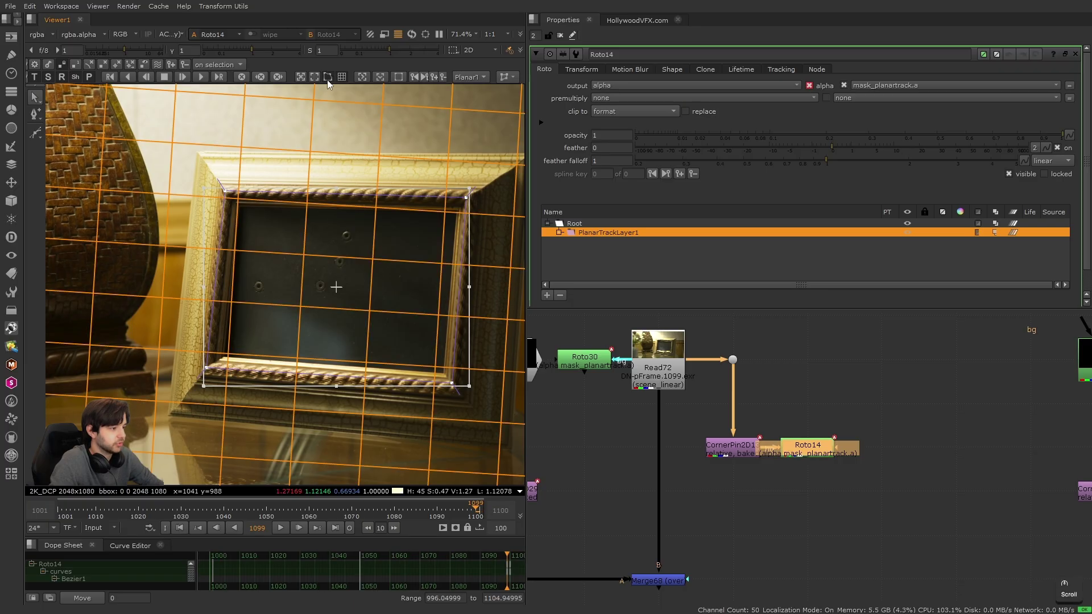
key("Right")
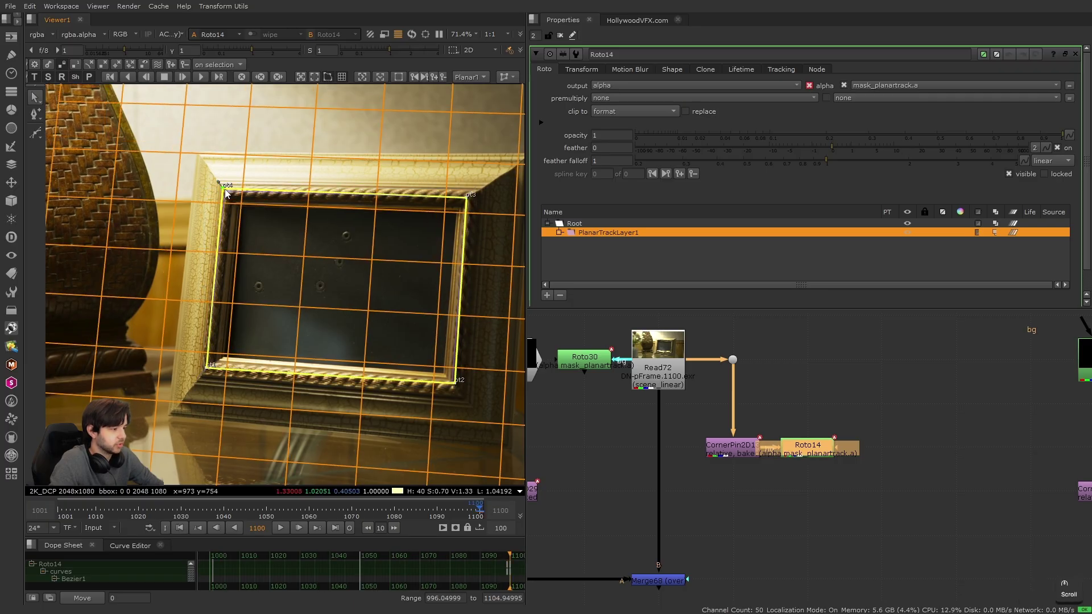
left_click_drag(467, 198, 465, 199)
left_click_drag(455, 383, 451, 387)
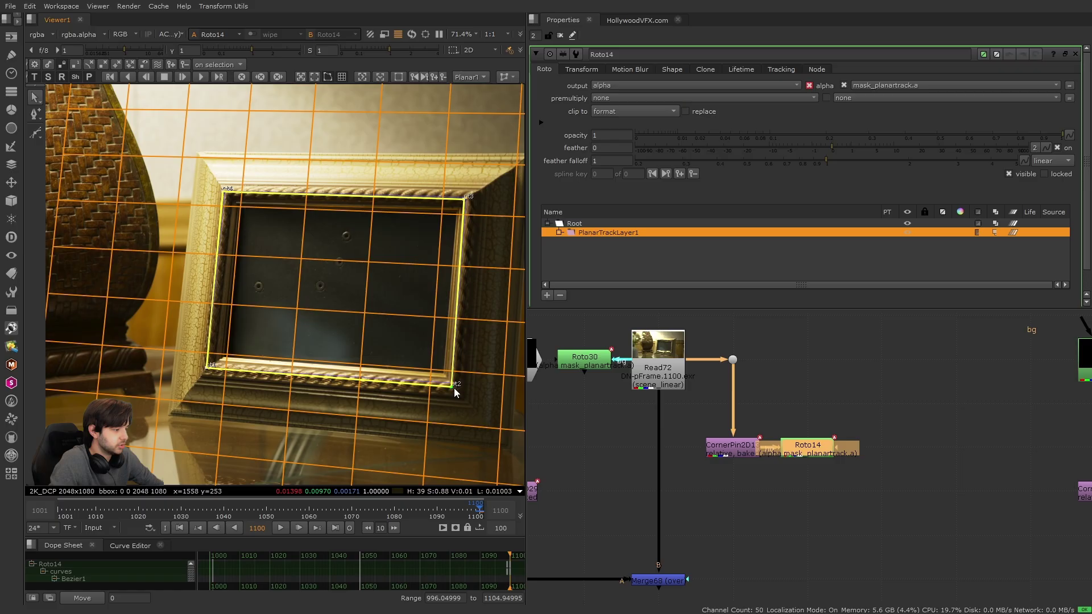
left_click(339, 79)
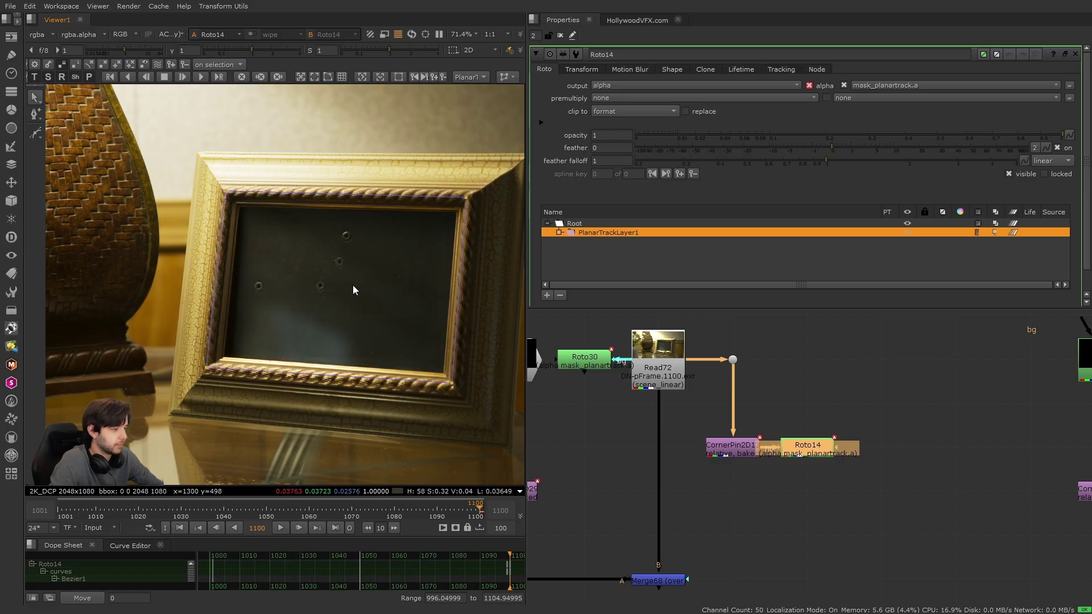
key("f")
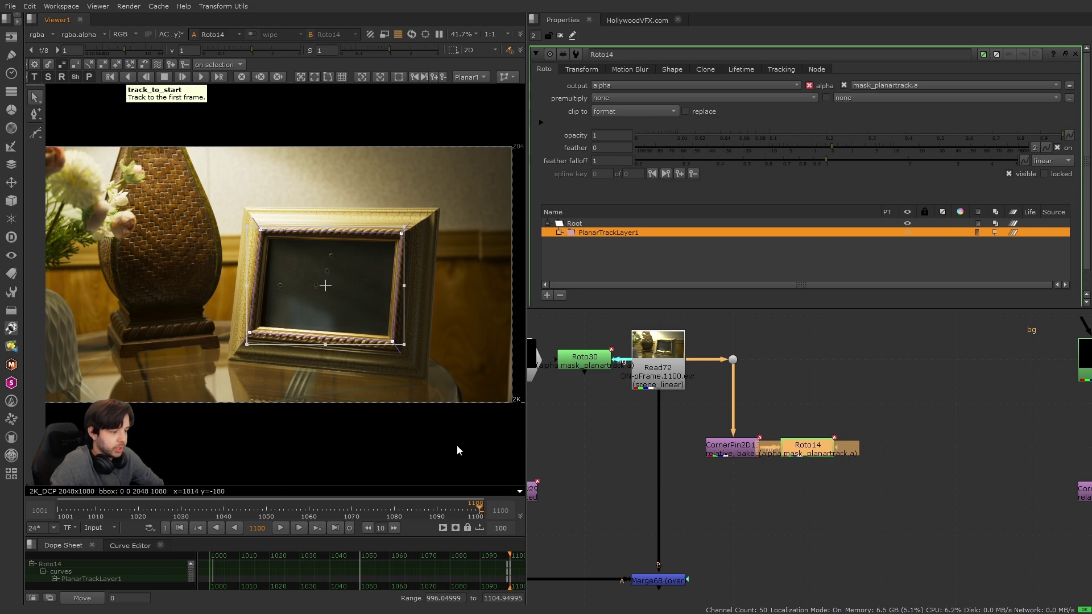
Track the planar layer from frame 1100 toward the first frame, and cancel the tracking partway.
left_click_drag(436, 514, 480, 515)
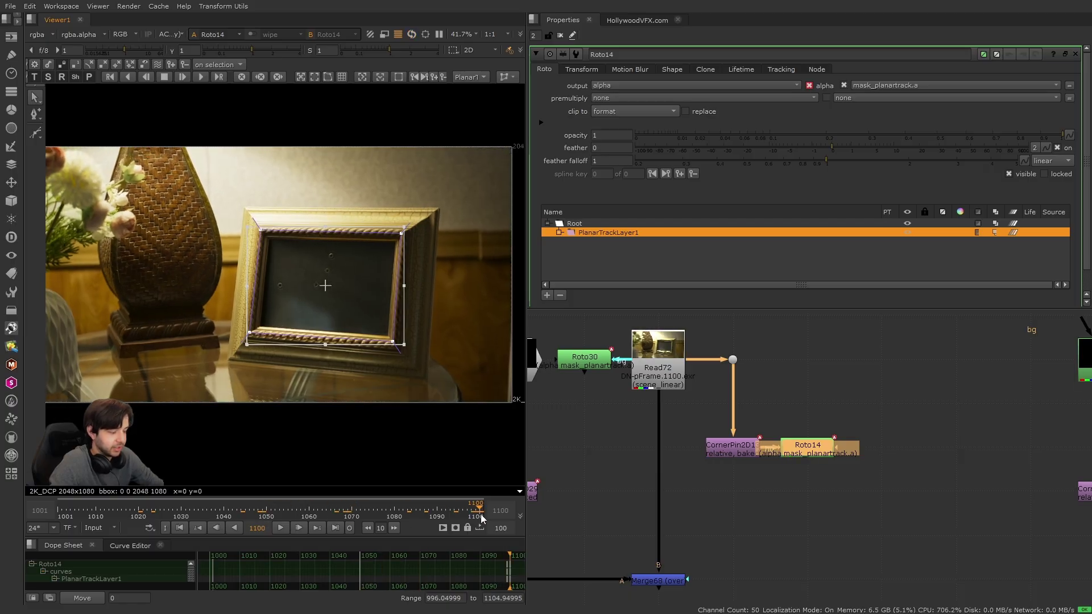
left_click(127, 78)
left_click(127, 78)
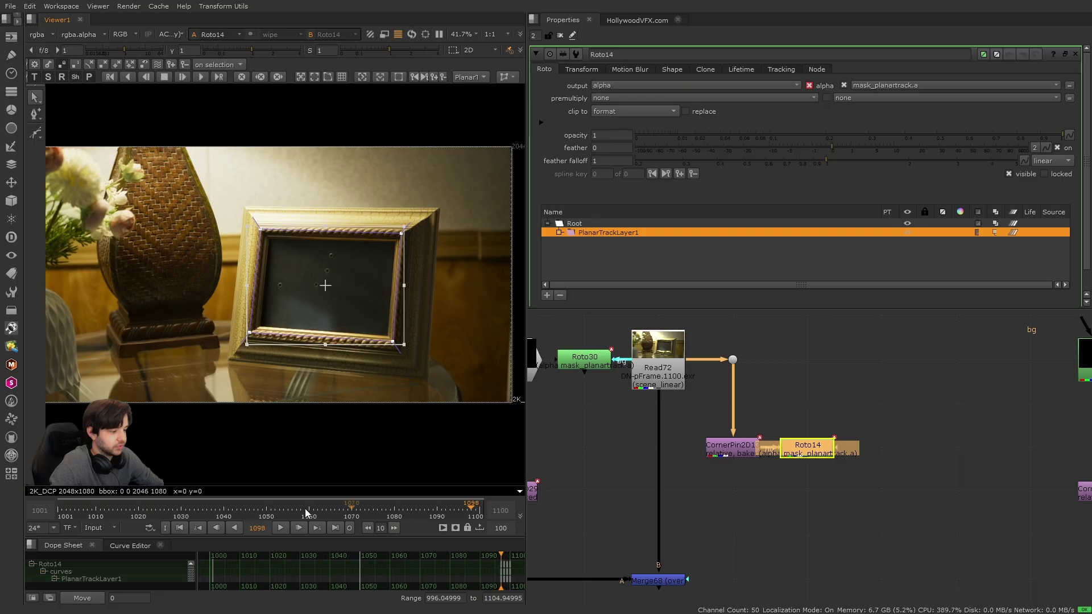
key("v")
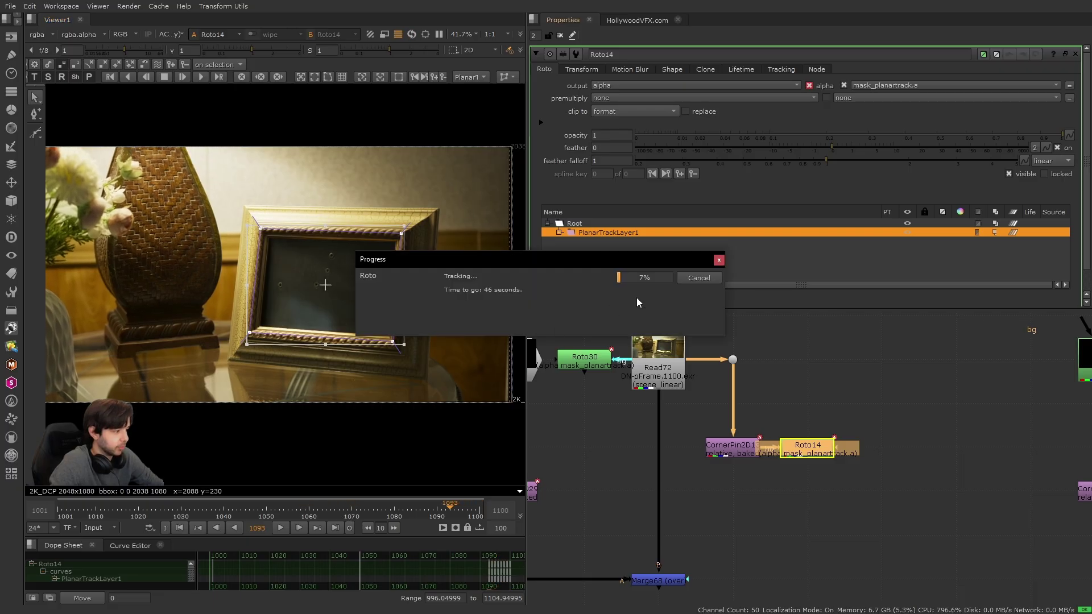
left_click(696, 278)
Track the planar layer backward over the frame range 1065-1091.
left_click(221, 80)
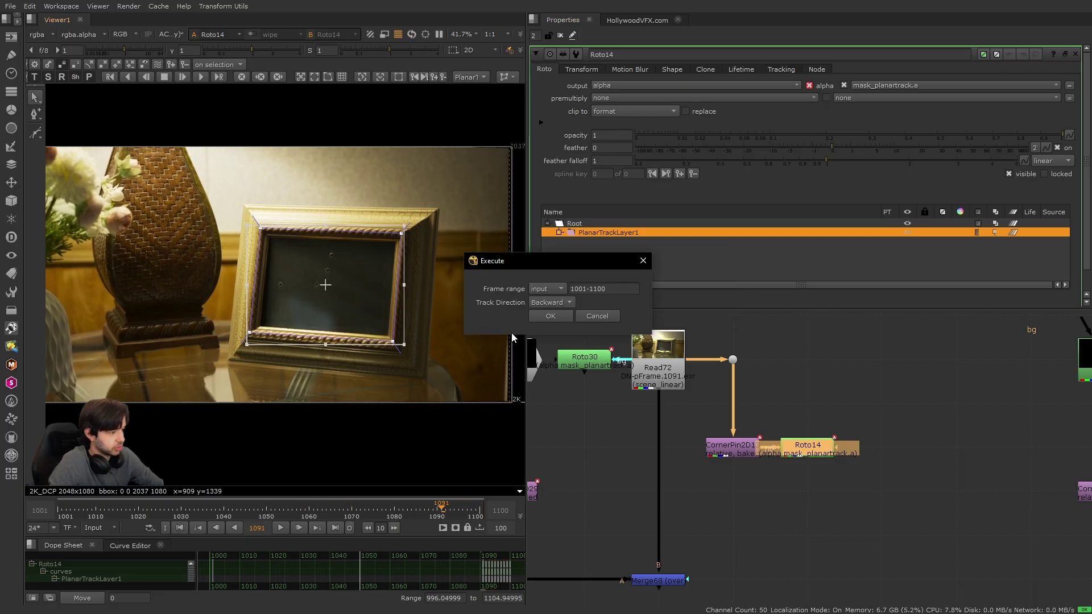
triple_click(615, 289)
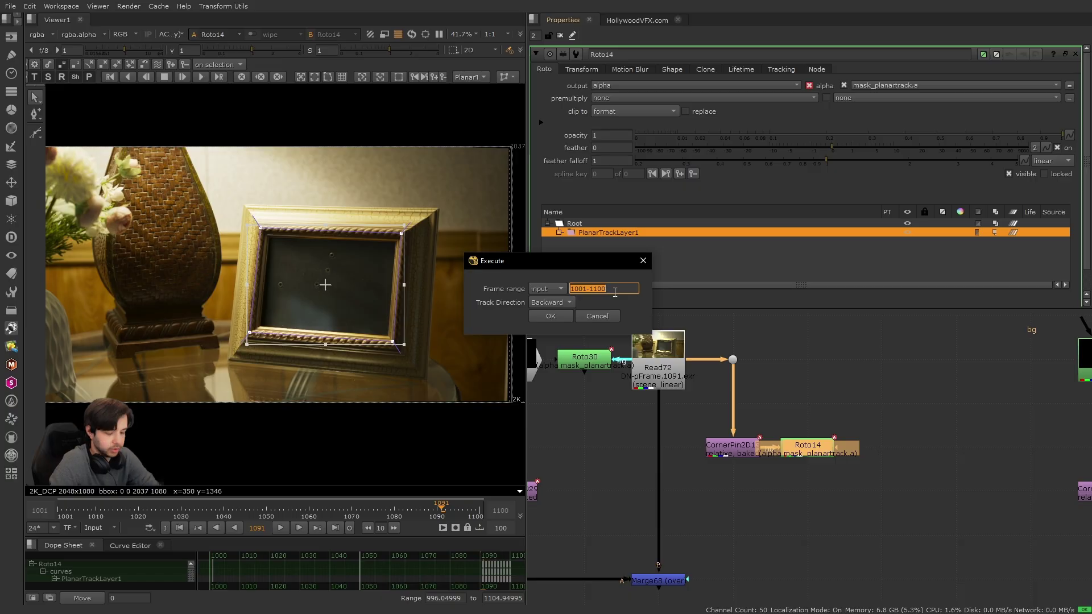
type("1-0")
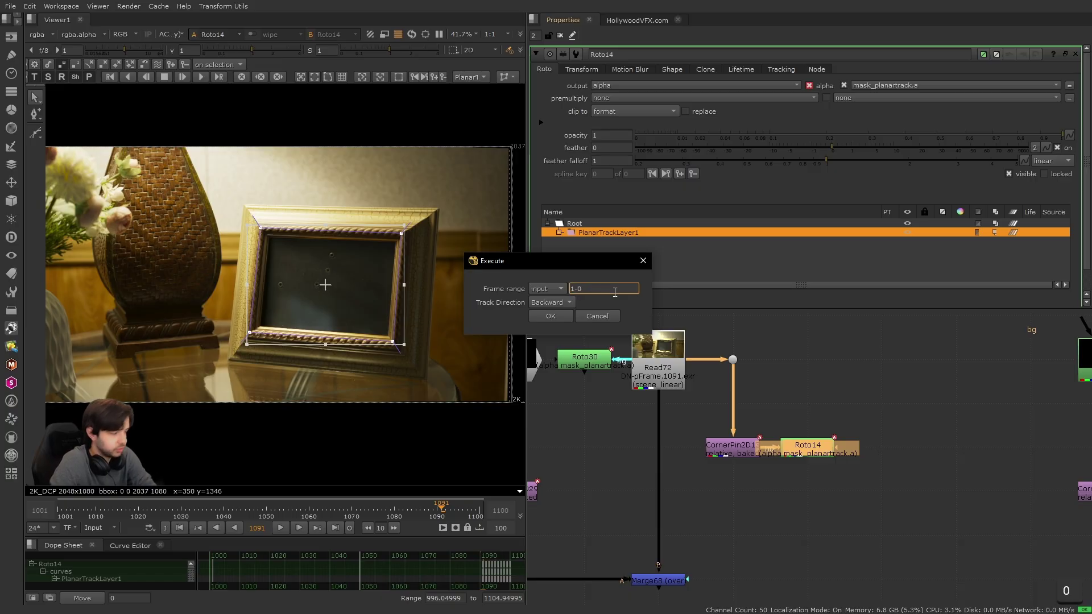
key("BackSpace")
key("BackSpace")
type("065-")
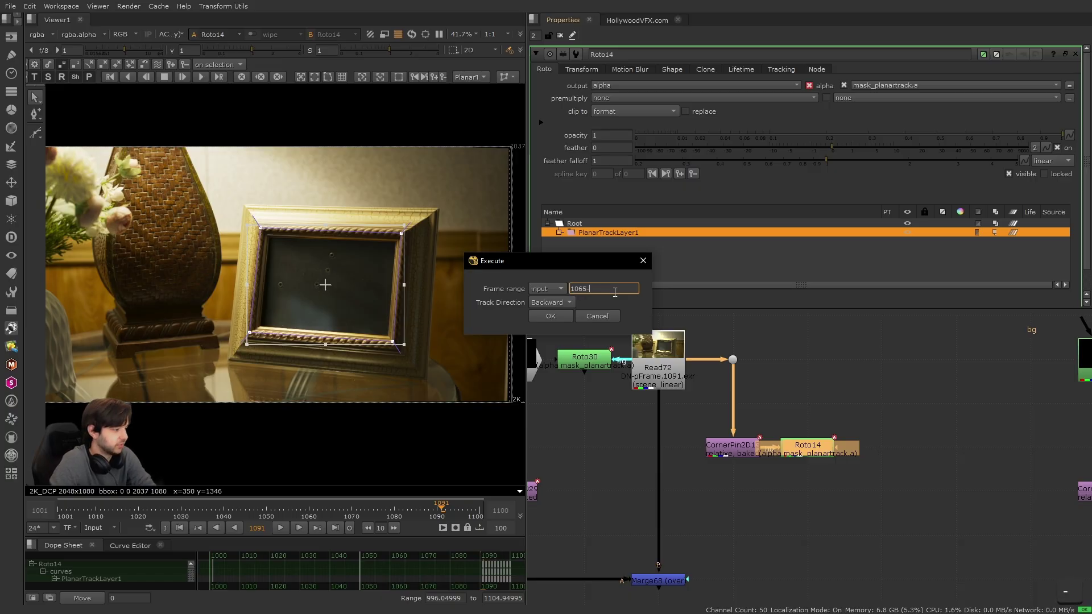
type("10")
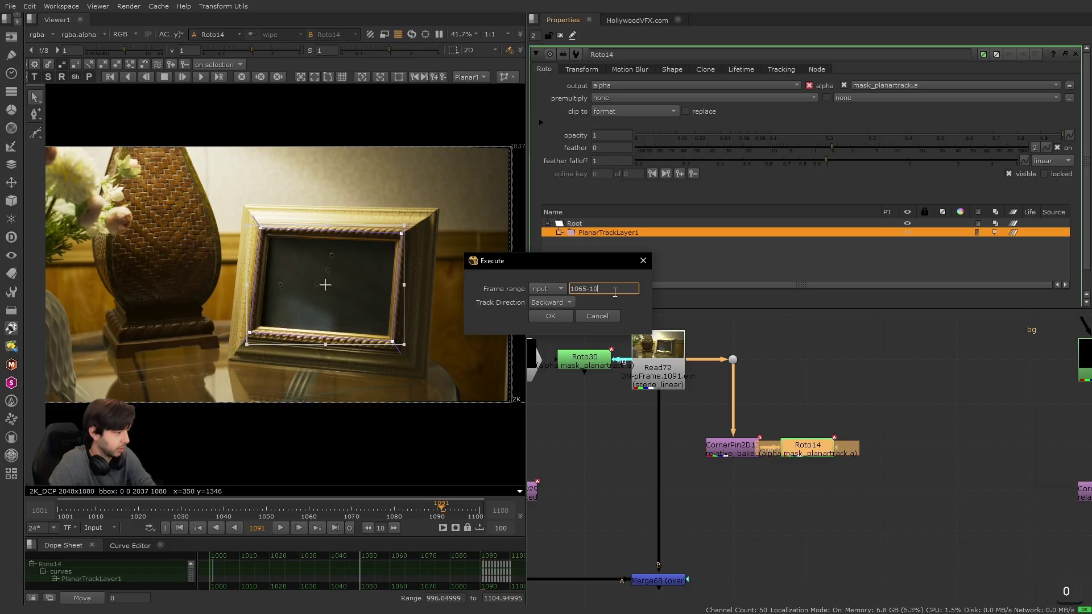
type("91")
left_click(550, 316)
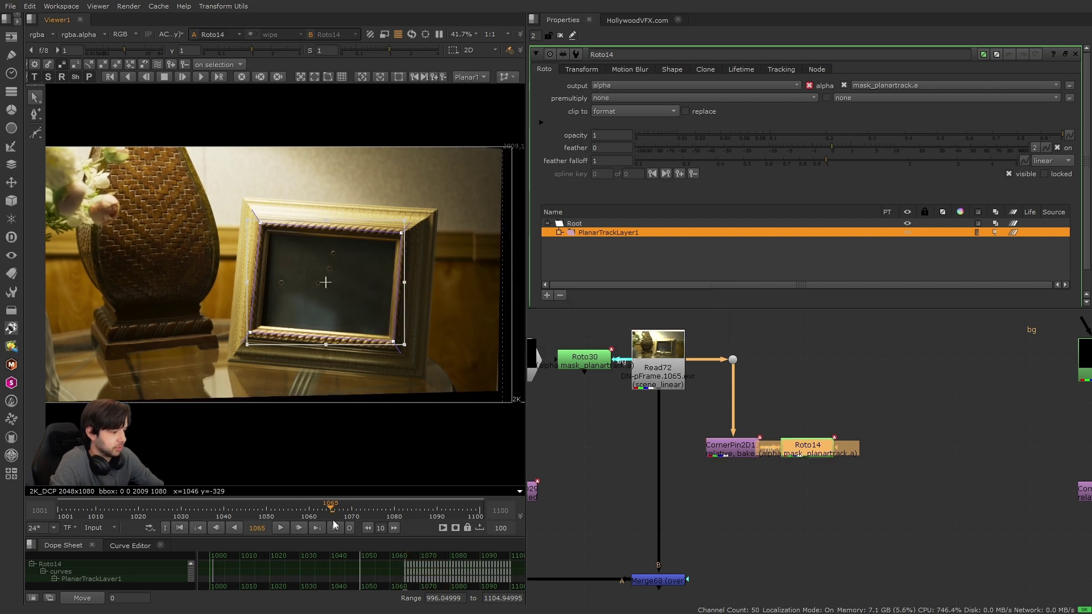
At frame 1100, export the planar track as a linked CornerPin2D (relative) and connect it below the stabilizing corner pin.
left_click_drag(375, 515, 480, 517)
left_click(779, 69)
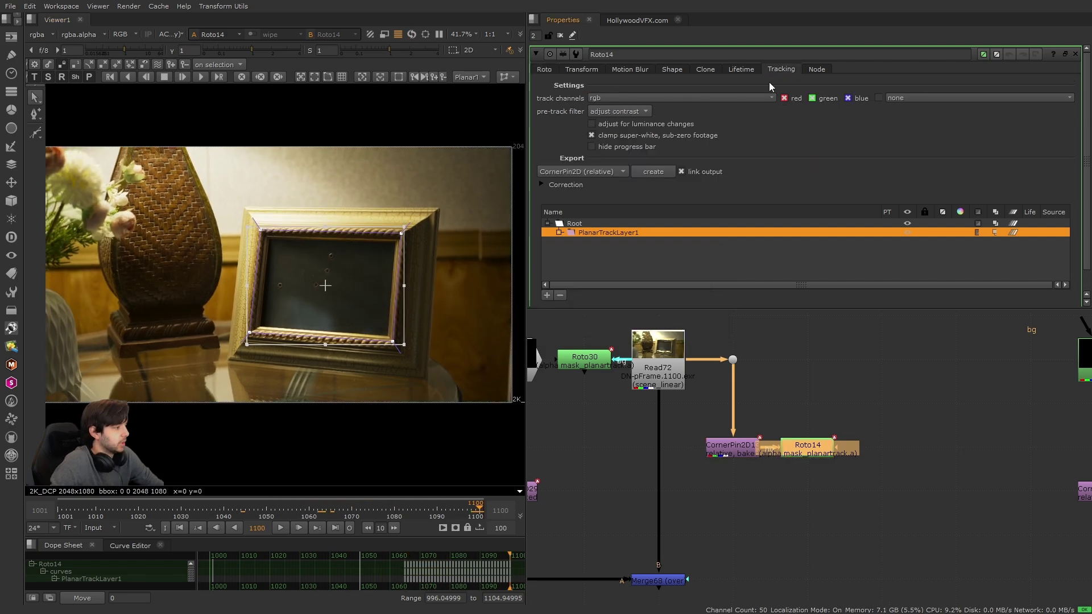
left_click(652, 175)
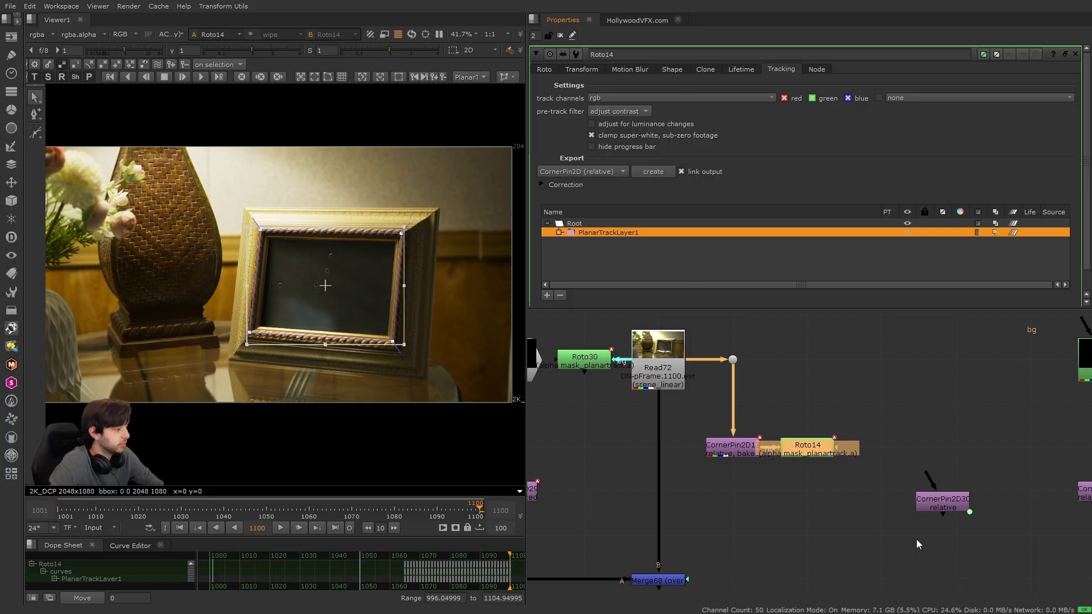
left_click(829, 488)
left_click_drag(944, 501, 735, 444)
left_click(771, 498)
left_click_drag(675, 459, 808, 546)
View the exported corner pin, compare its motion back to frame 1053 without inversion, and leave invert enabled.
double_click(735, 491)
key("1")
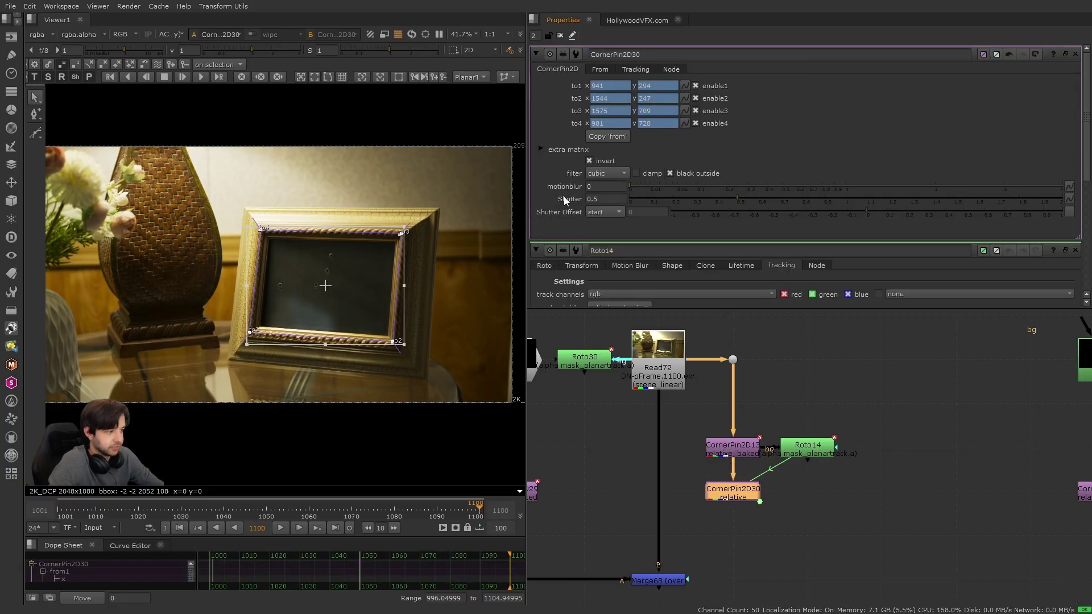
key("ctrl+shift+a")
double_click(733, 491)
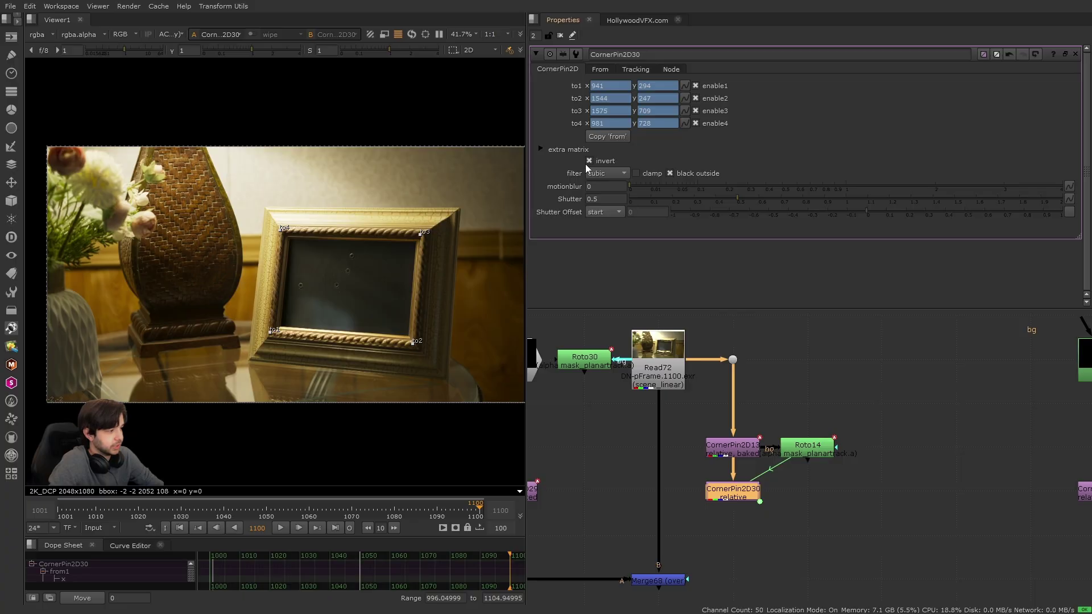
left_click(811, 541)
key("1")
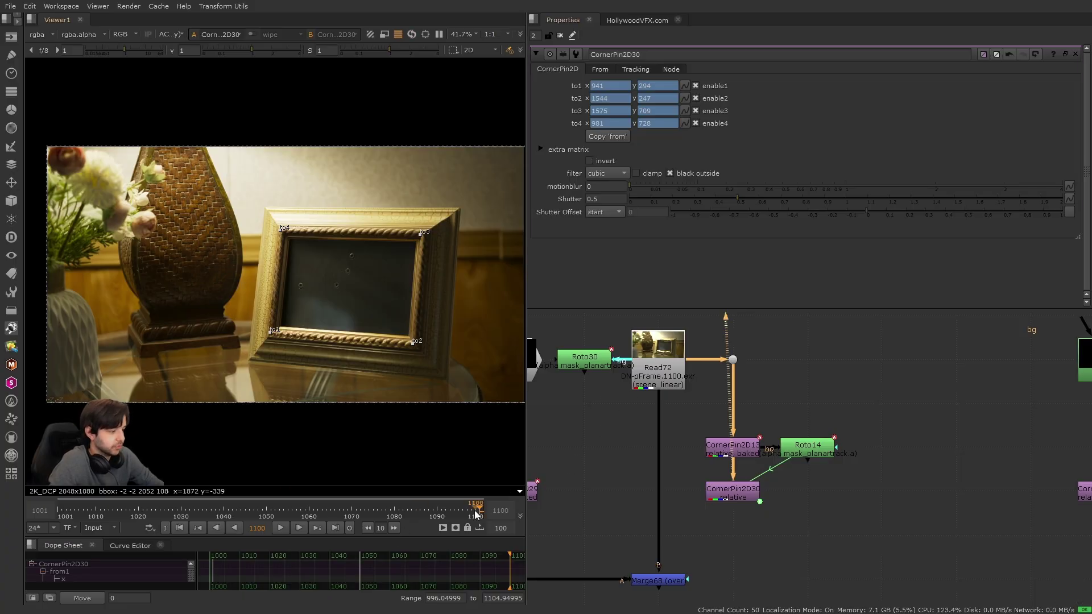
left_click_drag(475, 511, 280, 501)
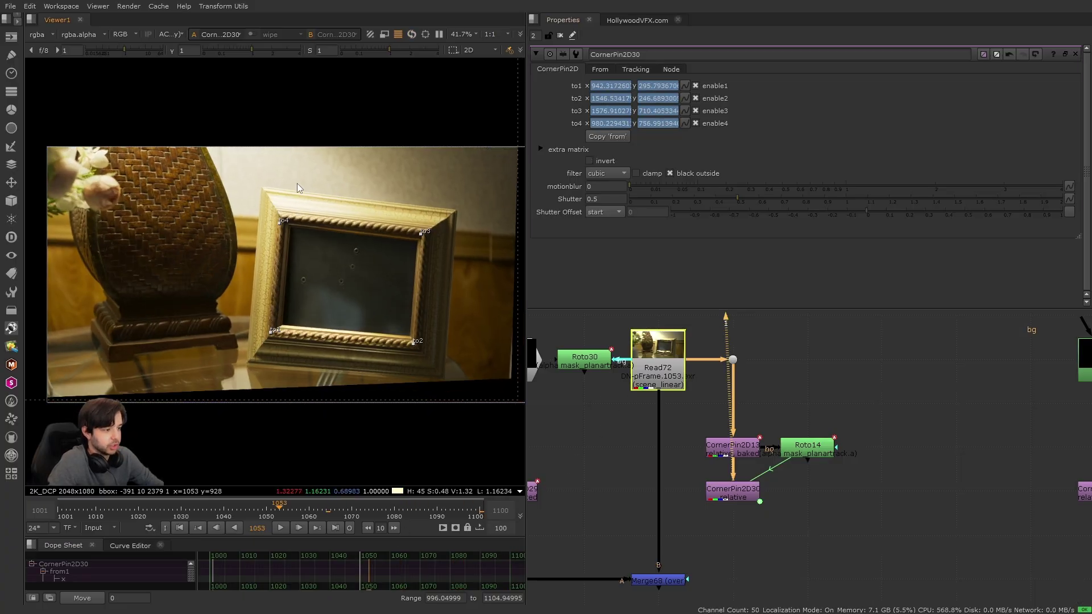
left_click(589, 160)
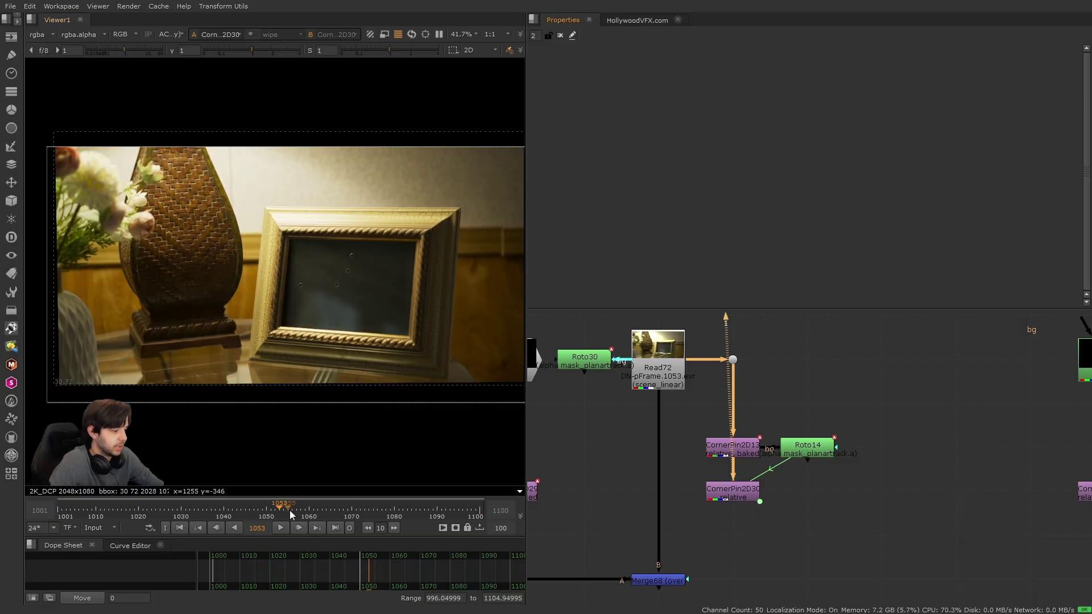
Set the playback in point at frame 1055 and play the double-stabilized footage.
left_click_drag(289, 511, 288, 512)
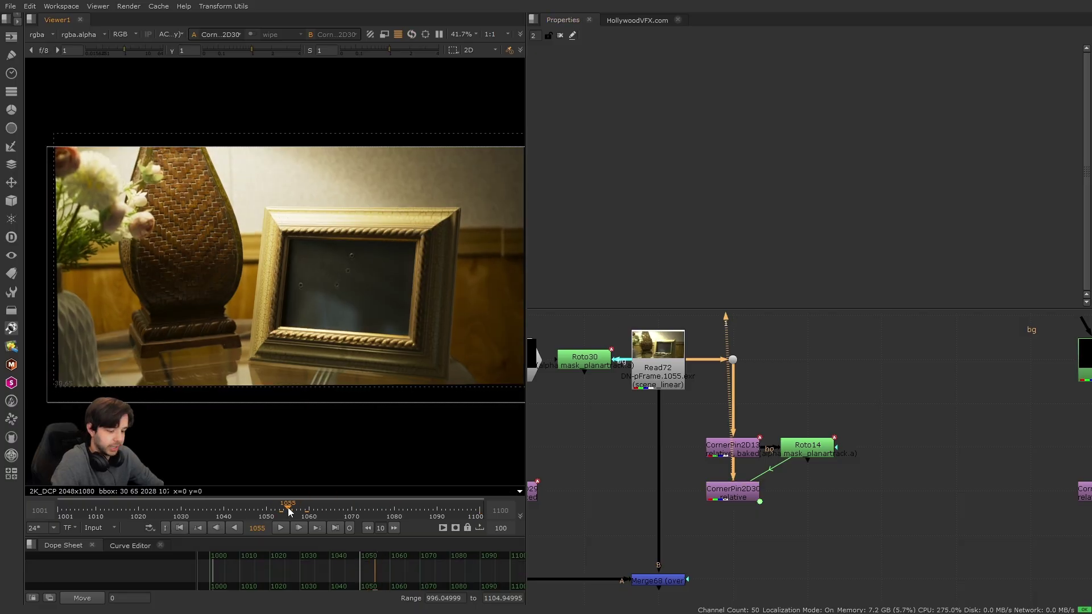
key("i")
left_click(281, 528)
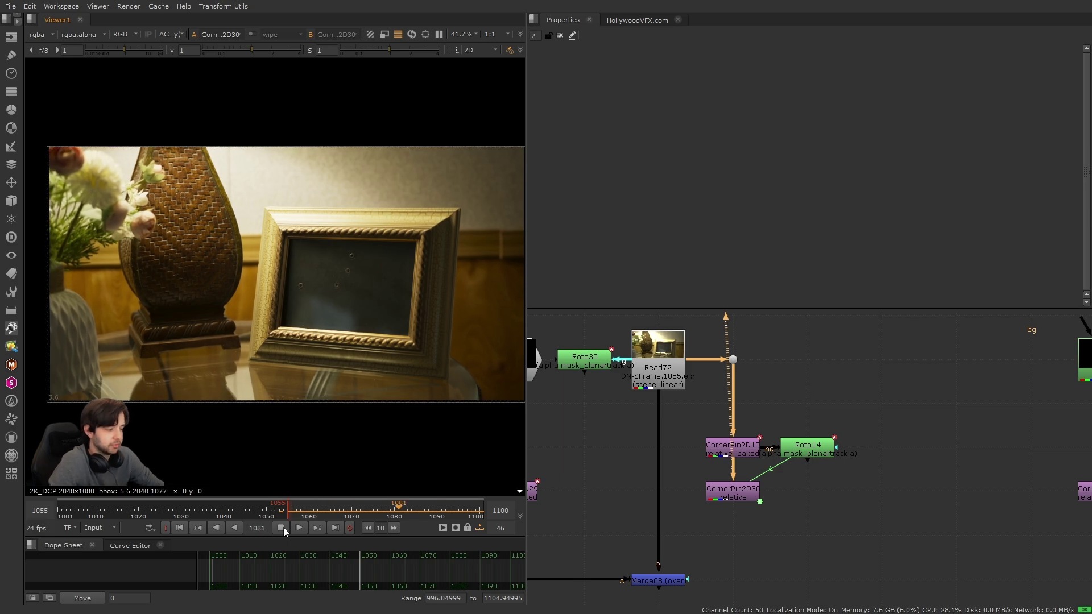
left_click(282, 528)
Toggle the second stabilizing corner pin off and on around frame 1065 to compare the stabilization.
left_click(335, 512)
left_click(731, 496)
key("d")
key("d")
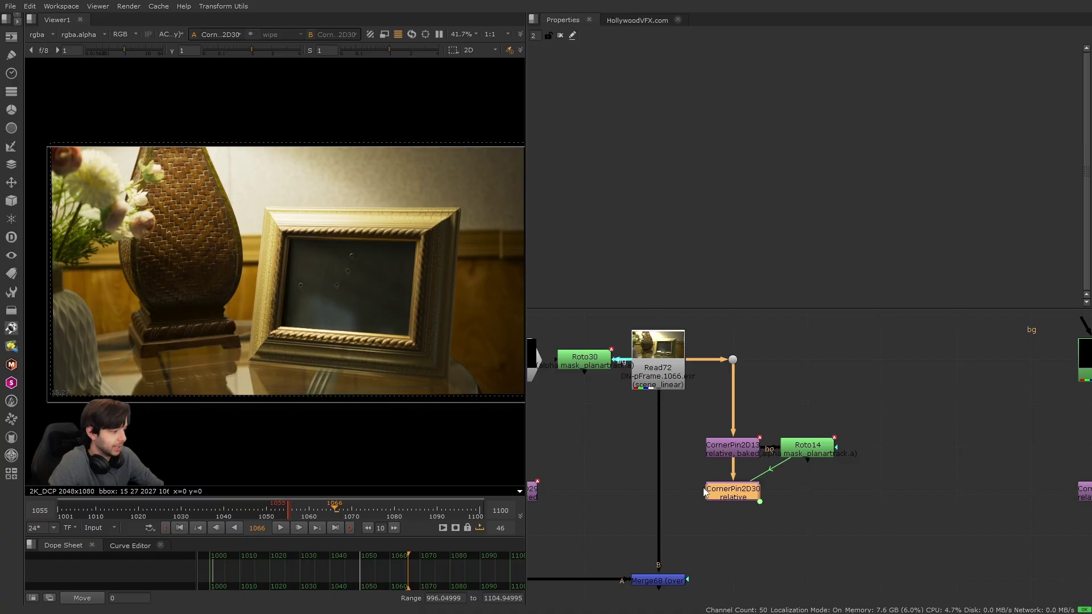
mouse_move(336, 510)
left_mouse_down()
mouse_move(399, 509)
mouse_move(330, 510)
left_mouse_up()
left_click(765, 542)
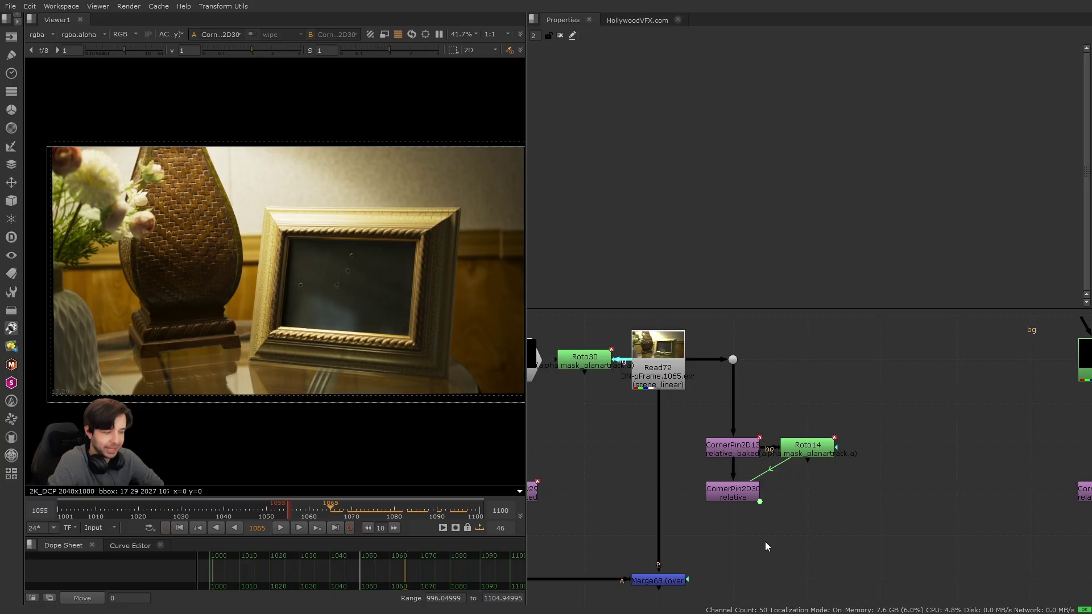
middle_click_drag(766, 542, 793, 541)
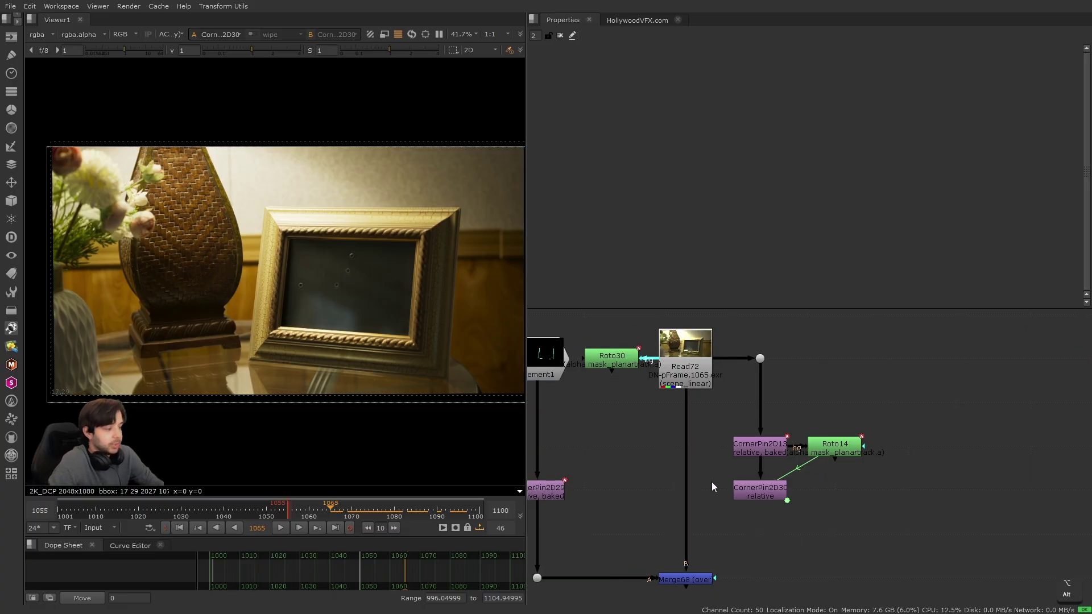
left_click_drag(693, 419, 810, 488)
left_click_drag(710, 464, 798, 513)
left_click(836, 521)
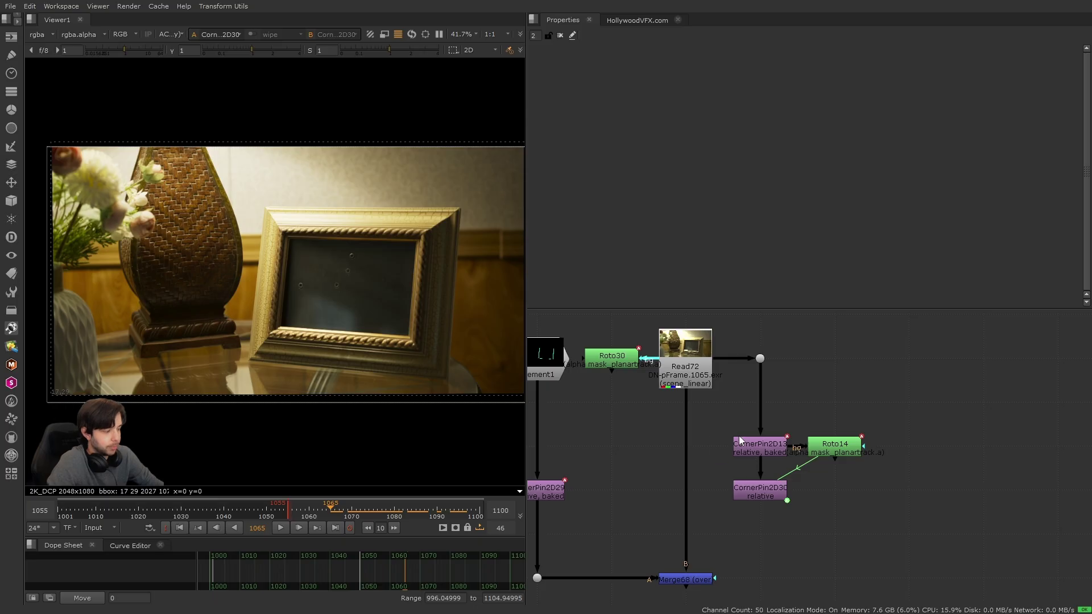
Copy both stabilizing corner pins and use the copies to replace the existing corner pin under Element1.
middle_click_drag(639, 487, 683, 490)
left_click_drag(753, 431, 842, 524)
key("ctrl+c")
middle_click_drag(633, 524, 672, 524)
left_click(616, 494)
key("Delete")
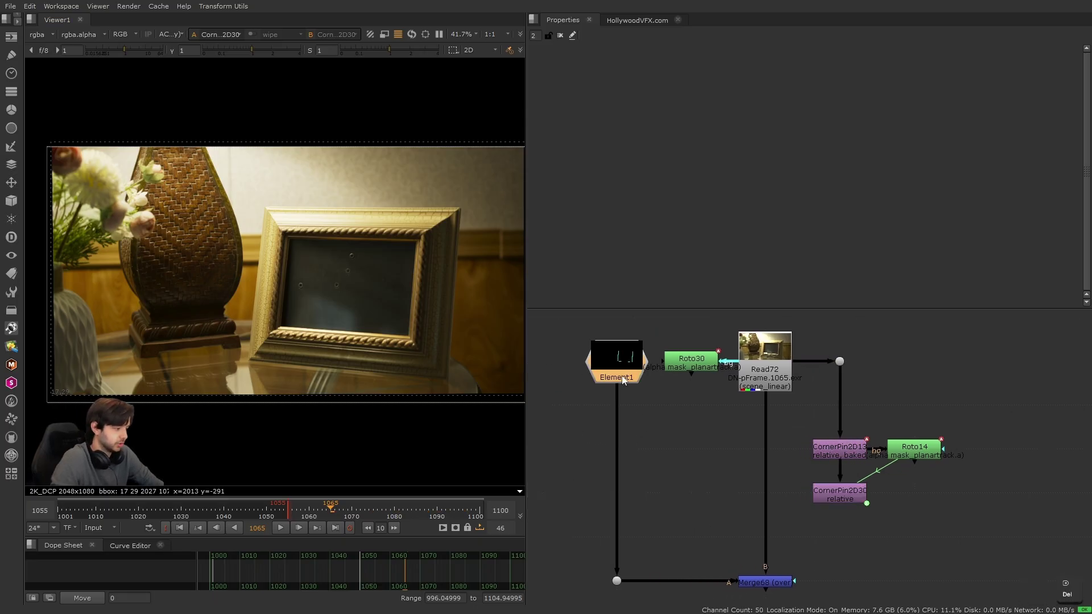
key("ctrl+v")
left_click_drag(631, 467, 631, 534)
View the merge of Element1 over the plate, restore the full playback range, and check the overlay's alignment at frame 1058.
left_click(765, 581)
key("1")
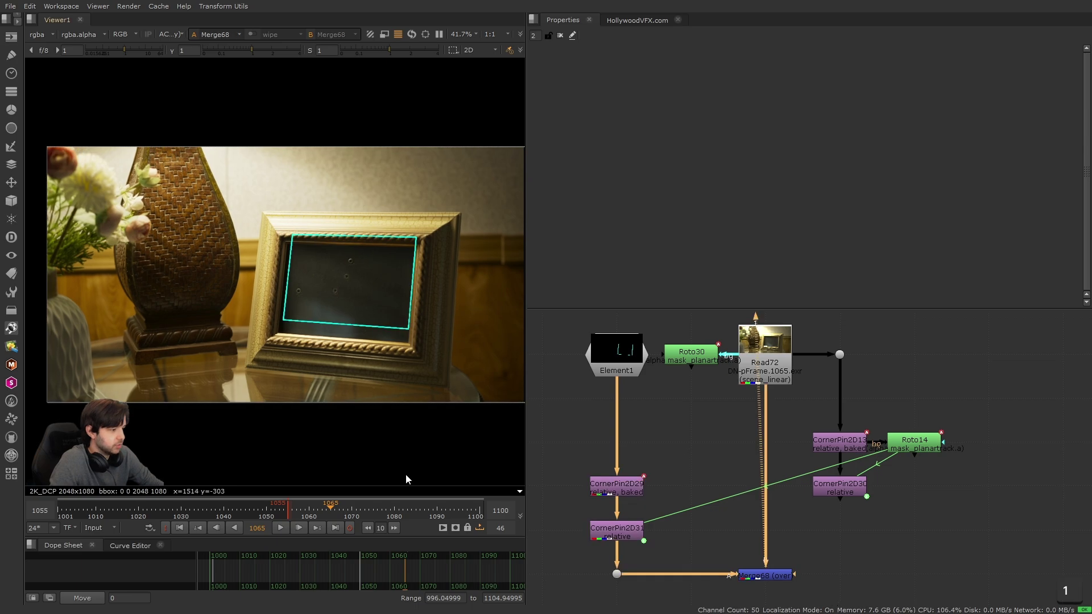
left_click(234, 528)
left_click_drag(176, 529, 211, 527)
left_click(479, 528)
left_click(301, 508)
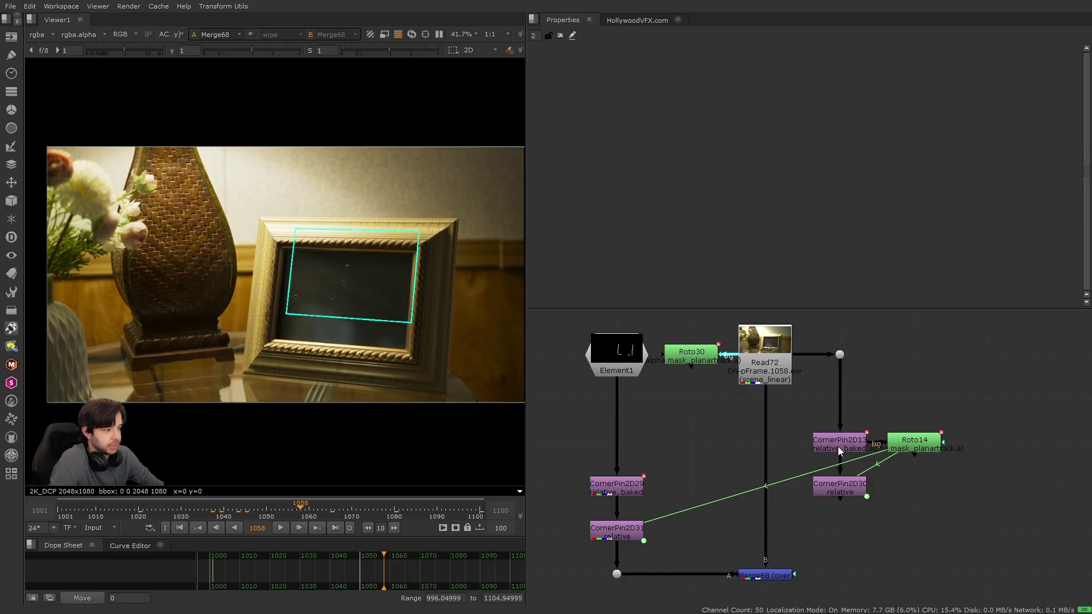
double_click(838, 446)
key("ctrl+c")
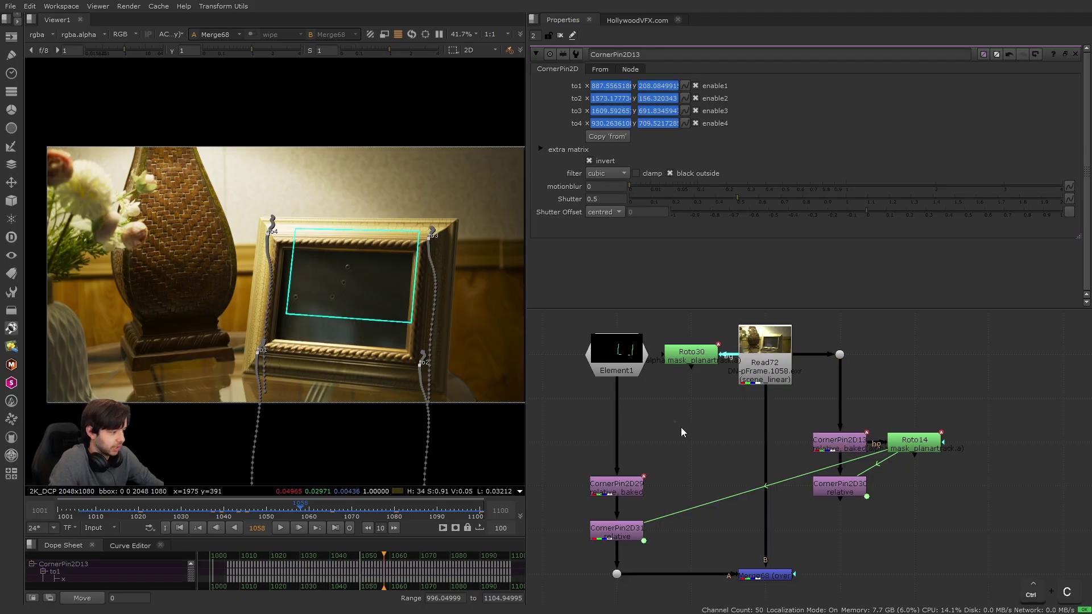
key("ctrl+v")
double_click(692, 435)
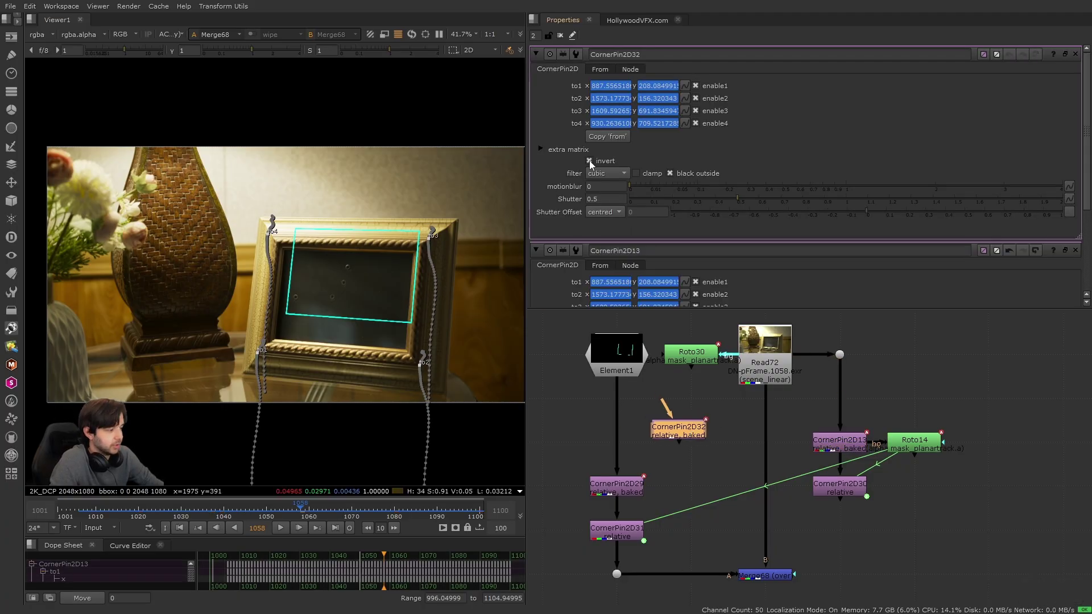
key("ctrl+shift+a")
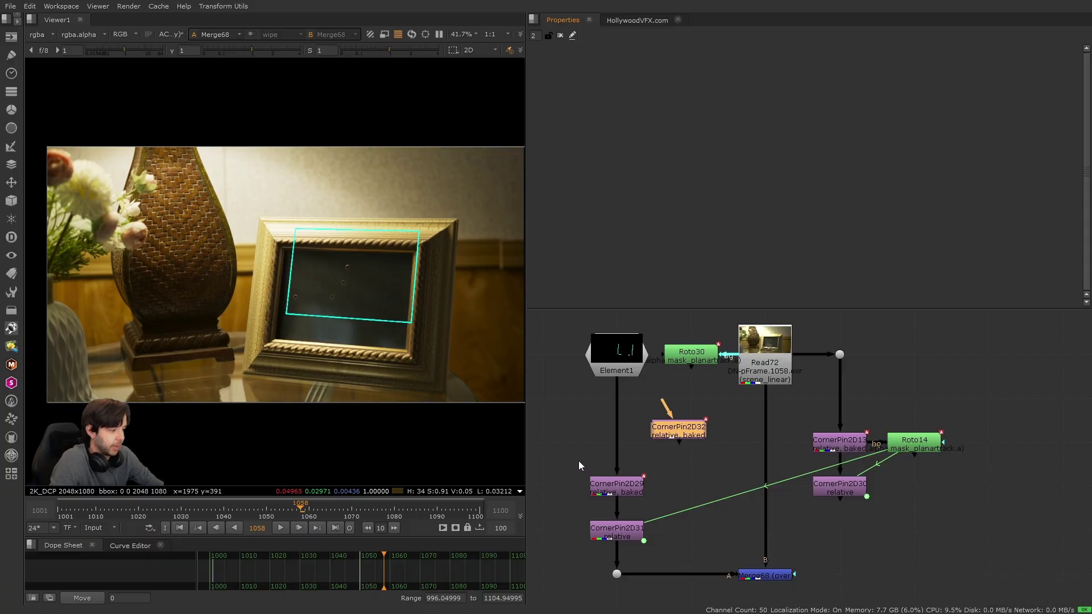
left_click_drag(745, 489, 630, 402)
key("Delete")
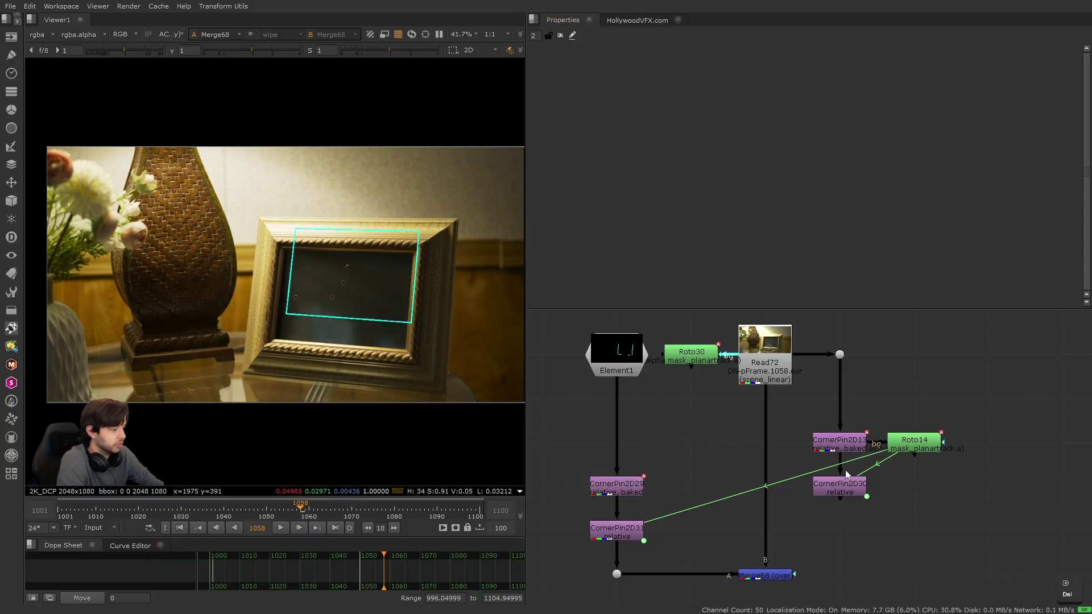
Review the properties of the two stabilizing corner pins beside Roto14, and close them.
left_click_drag(774, 417, 878, 530)
left_click(896, 507)
double_click(850, 483)
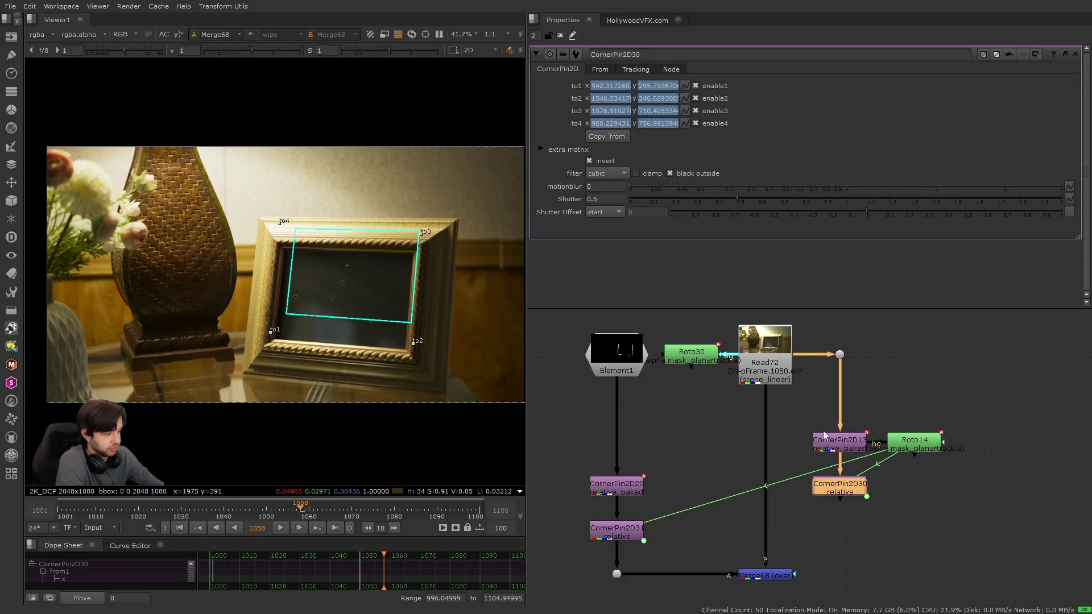
double_click(840, 442)
key("Escape")
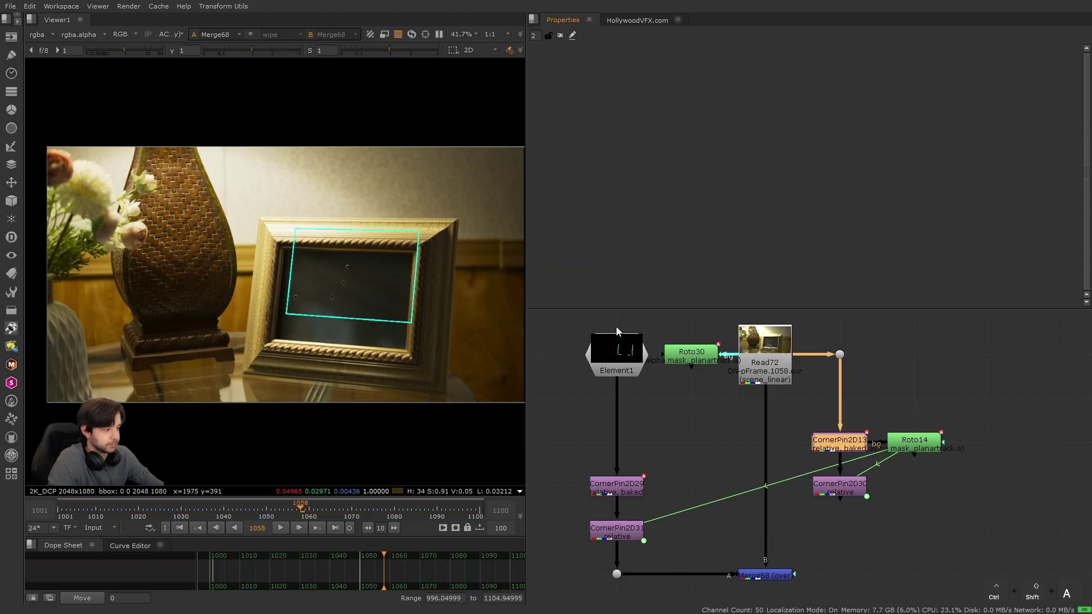
Look over the "How to Reverse a Track (Transform) Stack" example in the node graph.
scroll(683, 342, "down", 6)
left_click_drag(734, 426, 739, 319, "alt")
scroll(758, 444, "up", 3)
left_click_drag(807, 472, 821, 359, "alt")
scroll(830, 335, "up", 2)
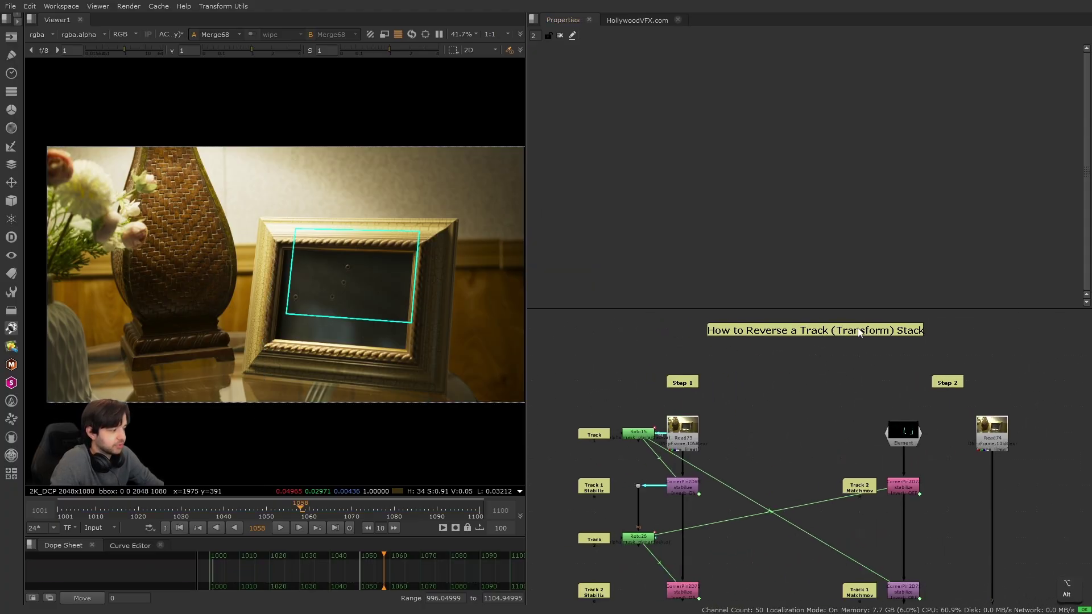
scroll(711, 400, "down", 4)
left_click_drag(711, 400, 711, 577, "alt")
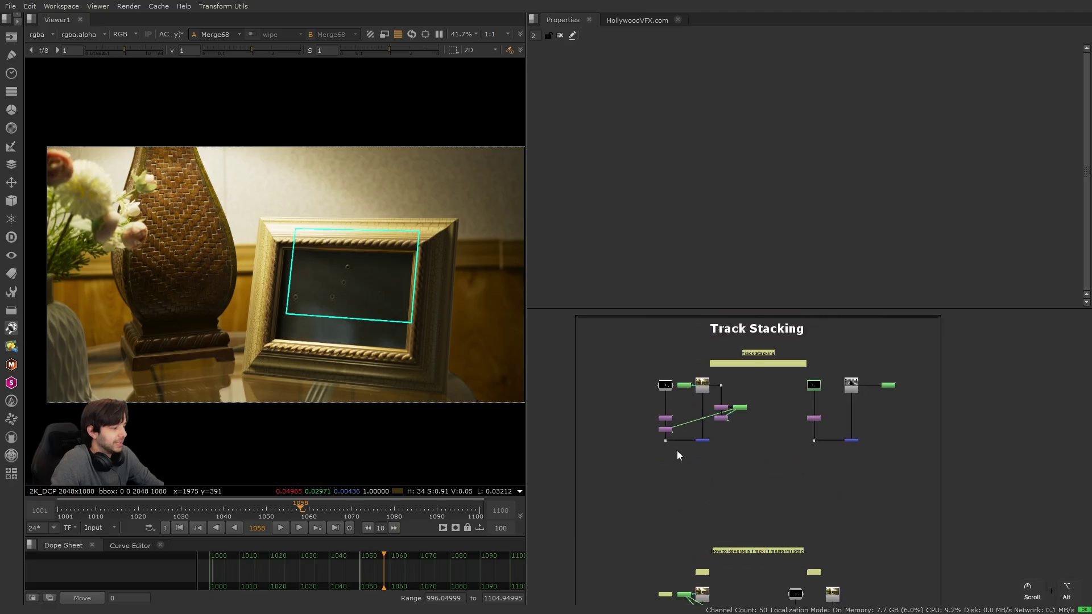
Return to the Track Stacking setup and examine the two stacked corner pins under Element1.
scroll(681, 443, "up", 5)
left_click_drag(699, 438, 717, 487, "alt")
left_click_drag(604, 401, 698, 471)
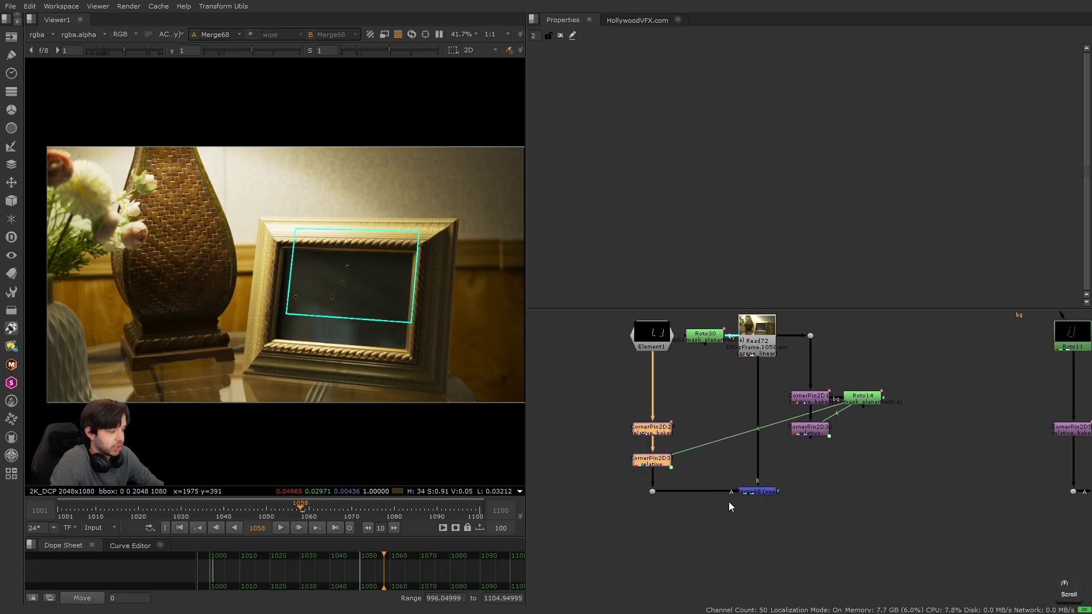
left_click(740, 524)
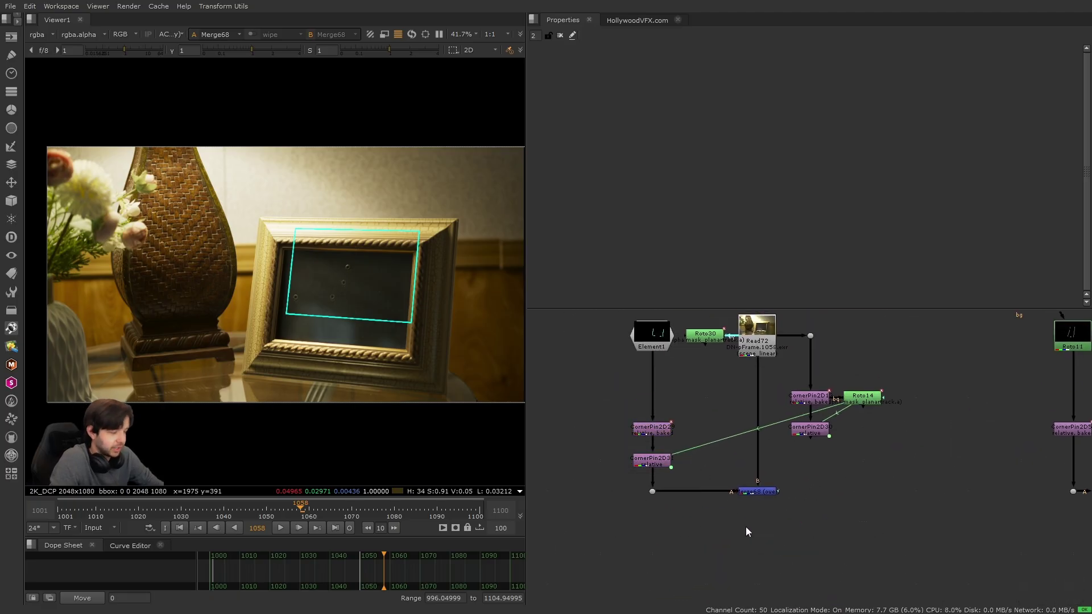
Find the checkerboard transform stack near the Manual Tracking section and view its CheckerBoard11 node.
scroll(721, 518, "down", 3)
left_click_drag(721, 517, 910, 495, "alt")
left_click_drag(626, 487, 987, 482, "alt")
scroll(707, 455, "up", 3)
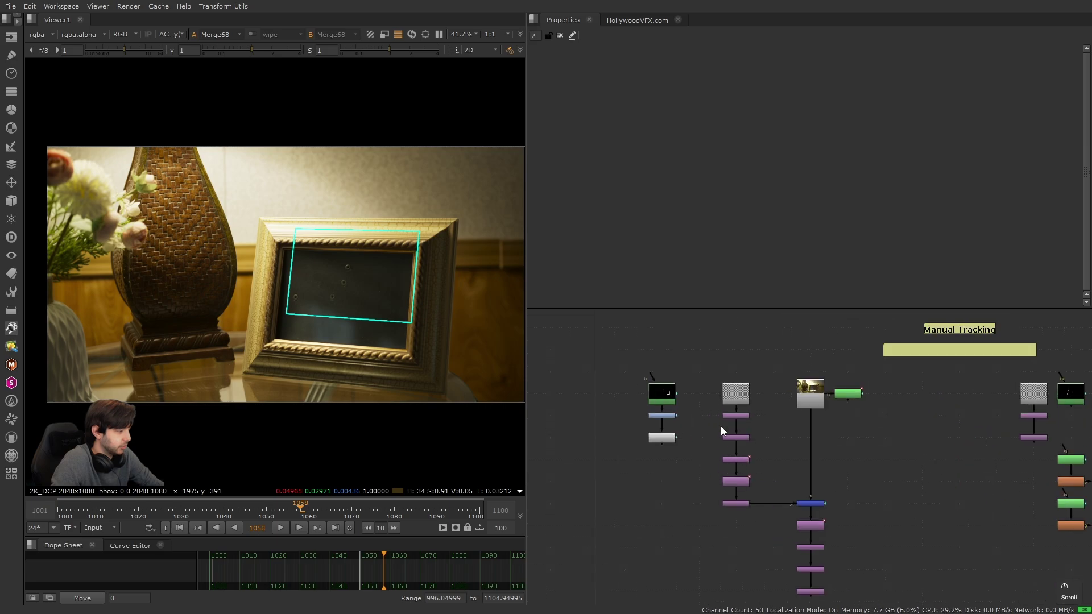
left_click_drag(691, 365, 783, 534)
left_click_drag(765, 352, 714, 447, "shift")
scroll(835, 510, "down", 3)
scroll(677, 521, "up", 5)
scroll(706, 441, "down", 2)
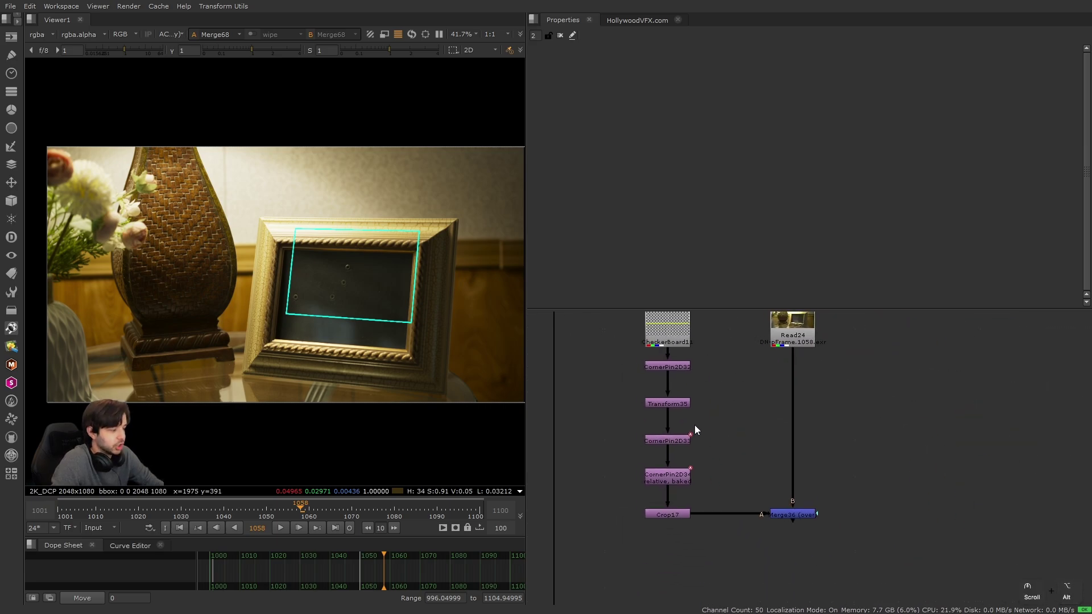
left_click(673, 338)
key("1")
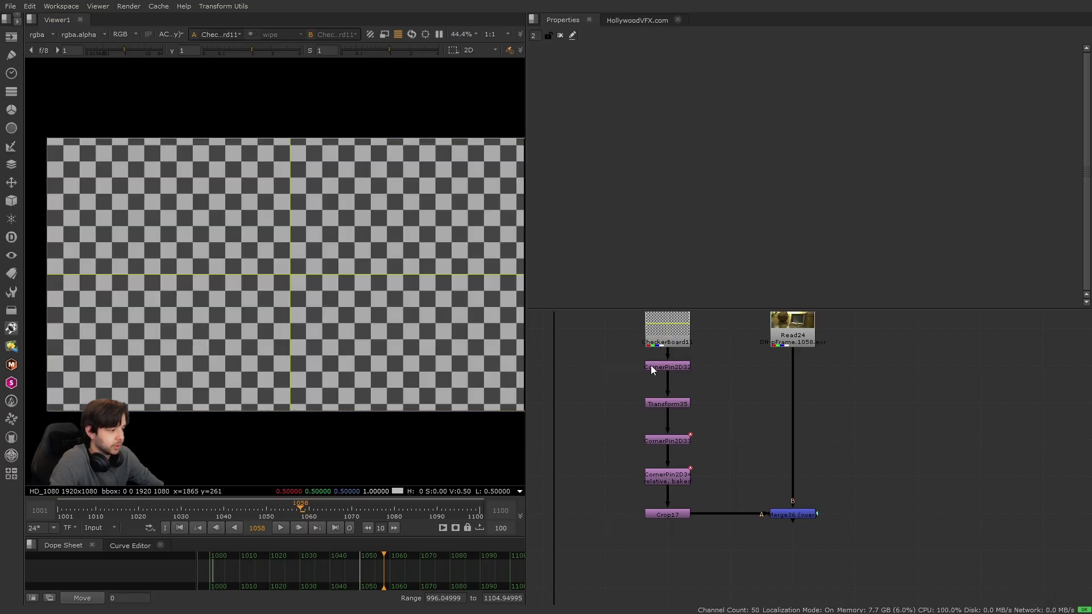
View the checkerboard through the transform stack, from CornerPin2D32 through CornerPin2D33 to CornerPin2D34.
left_click(685, 365)
key("1")
key("1")
left_click(670, 441)
key("1")
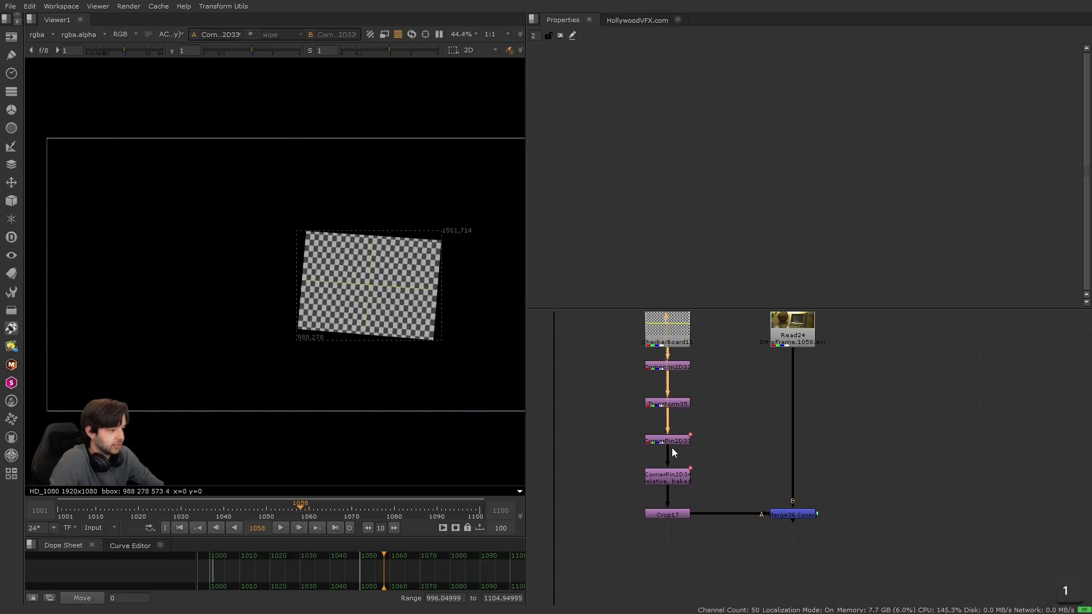
left_click(674, 477)
key("1")
Delete the Crop17 node between the checkerboard's transform stack and Merge36.
left_click_drag(621, 500, 729, 544)
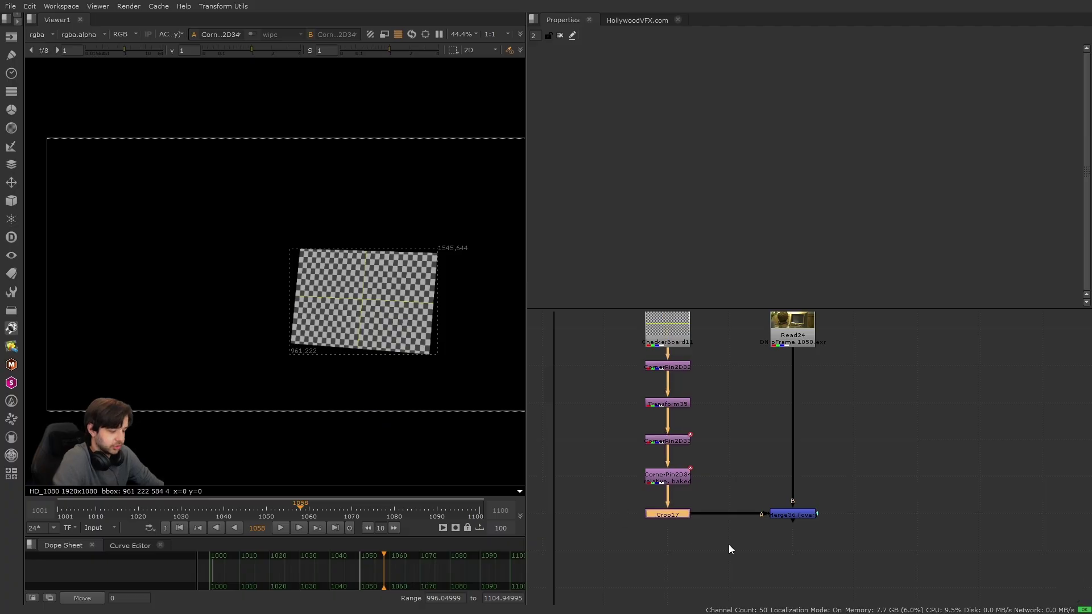
key("Delete")
scroll(669, 491, "up", 3, "alt")
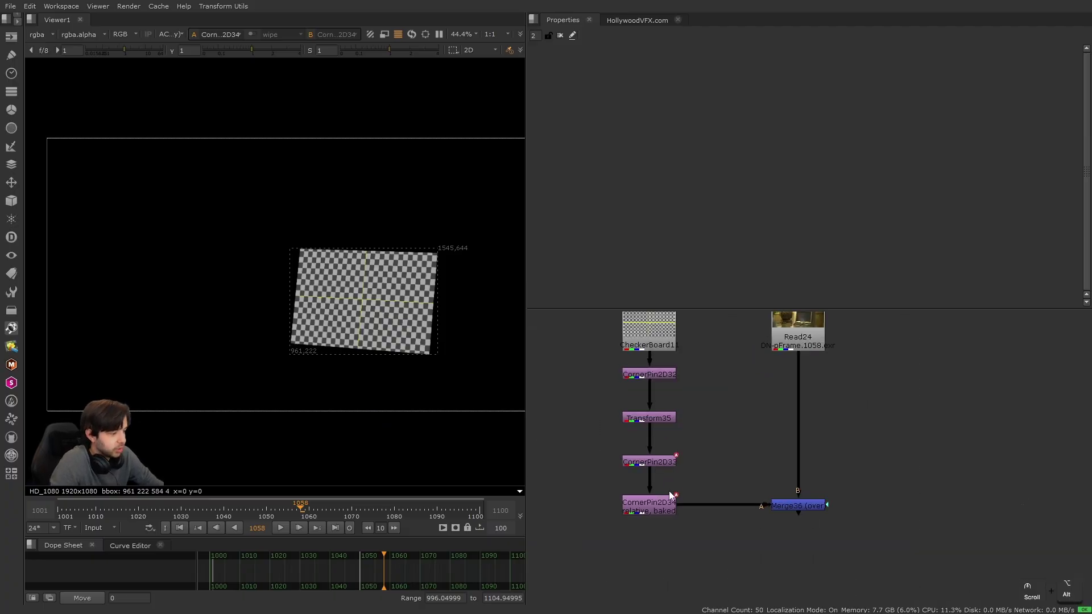
middle_click_drag(569, 450, 595, 428)
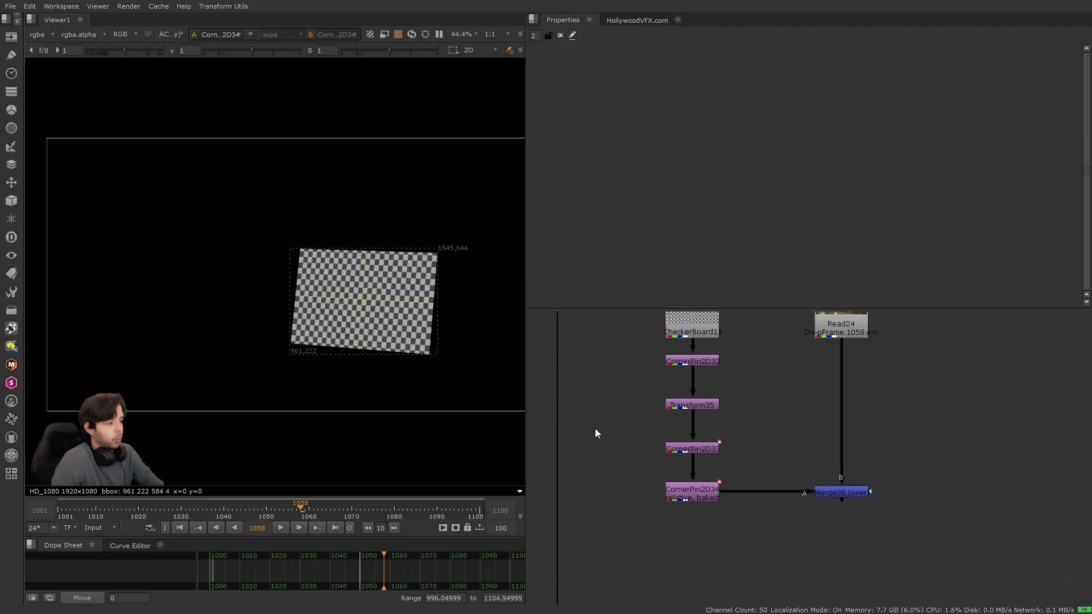
mouse_move(651, 417)
left_mouse_down("alt")
mouse_move(668, 428)
mouse_move(649, 438)
left_mouse_up("alt")
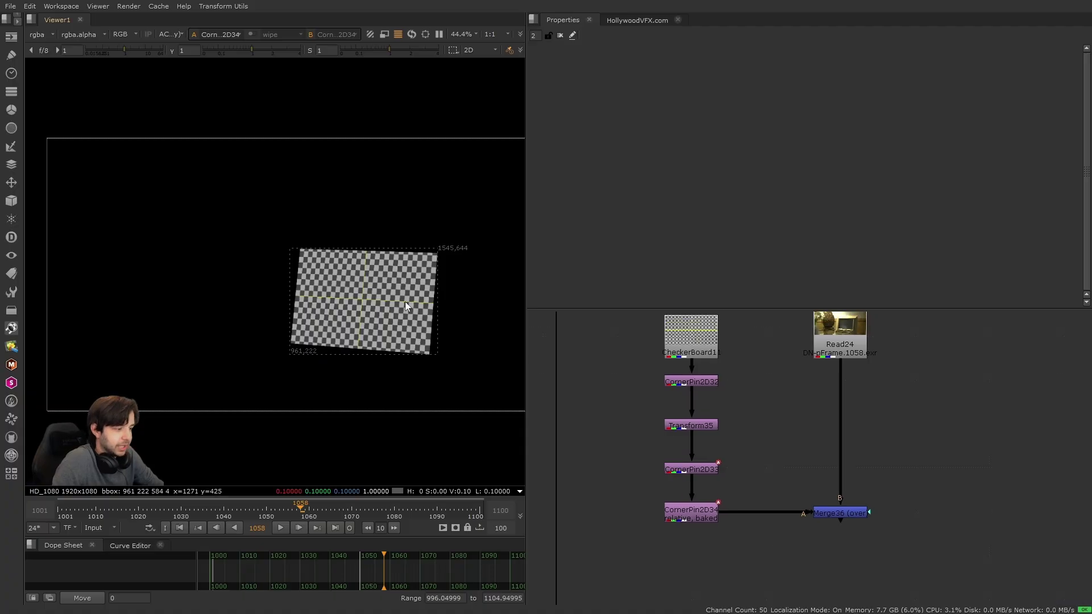
scroll(360, 322, "down", 2, "alt")
scroll(352, 313, "up", 2, "alt")
left_click_drag(365, 314, 341, 309, "alt")
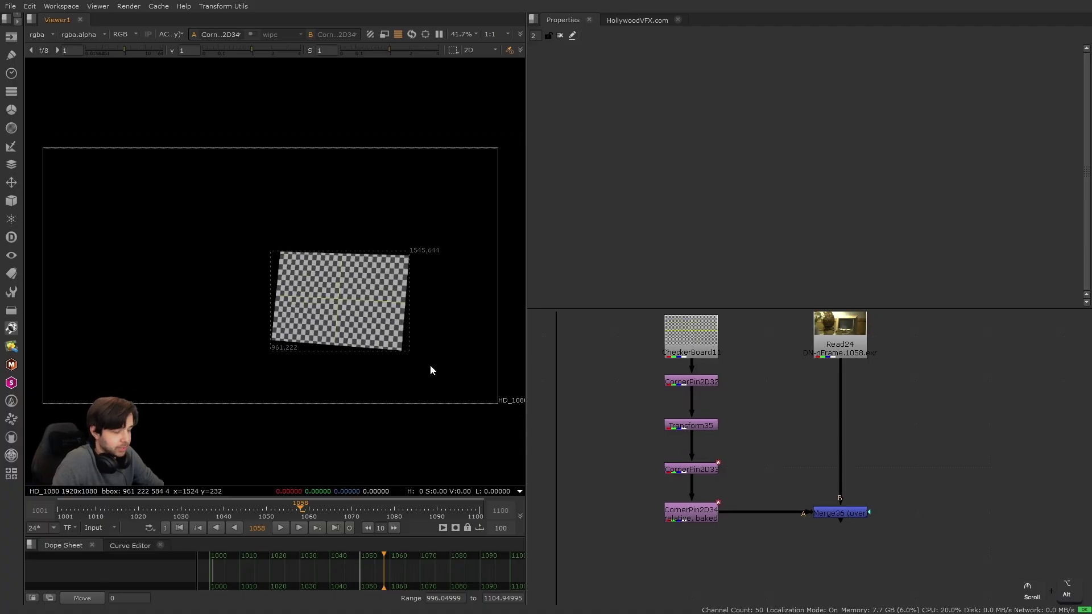
mouse_move(727, 527)
left_mouse_down("alt")
mouse_move(749, 512)
mouse_move(728, 507)
left_mouse_up("alt")
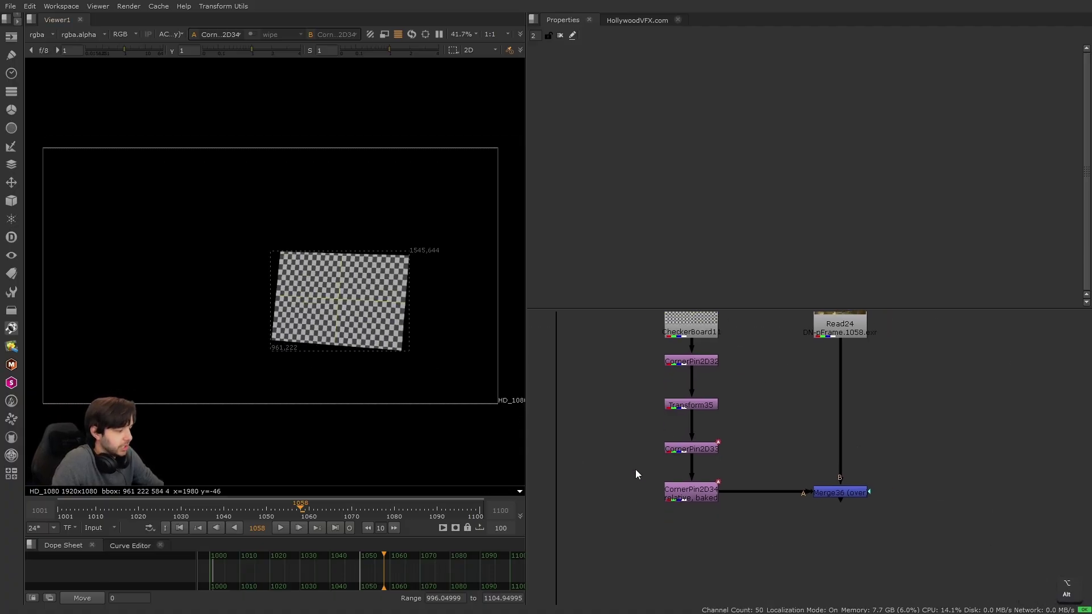
left_click_drag(636, 469, 753, 517)
left_click_drag(730, 517, 645, 477)
left_click_drag(642, 434, 738, 469)
left_click(747, 514)
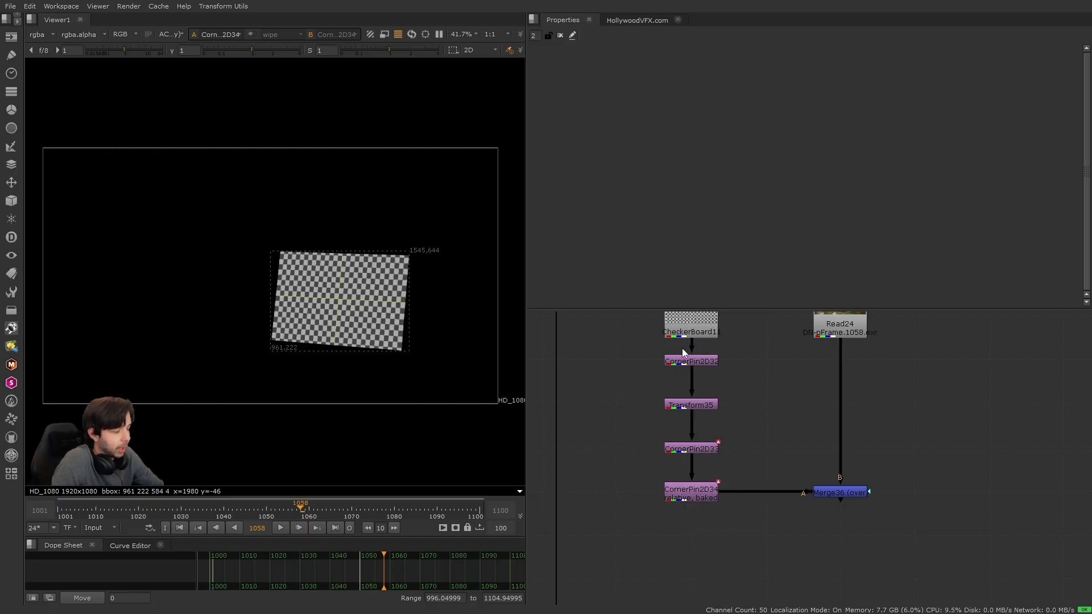
Append copies of CornerPin2D34 and CornerPin2D33, in that order, below the checkerboard's transform stack.
left_click_drag(638, 464, 878, 405)
key("ctrl+c")
key("ctrl+v")
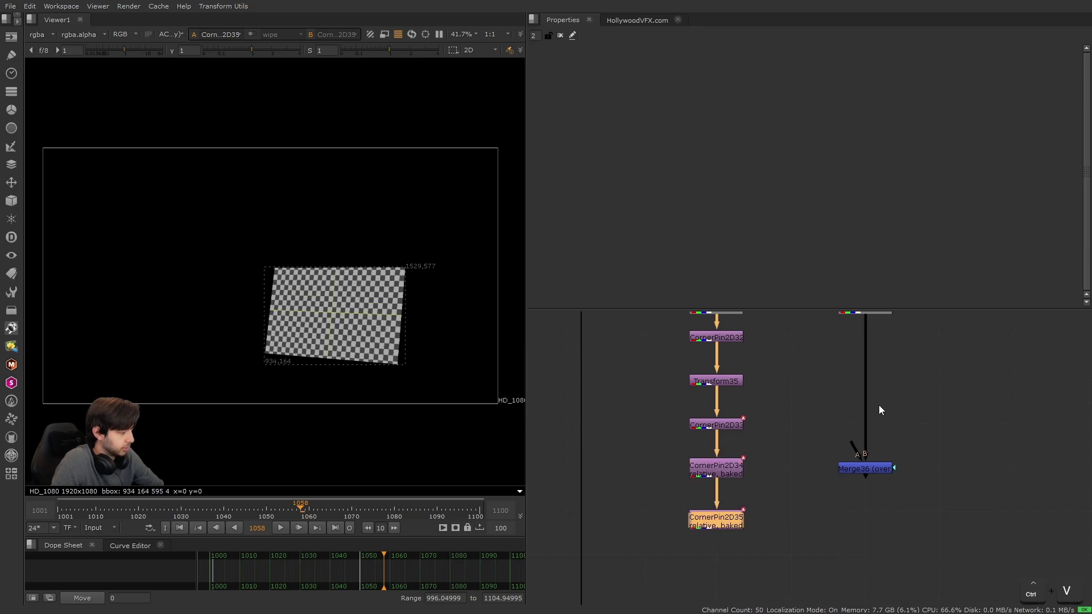
left_click(729, 427)
key("ctrl+c")
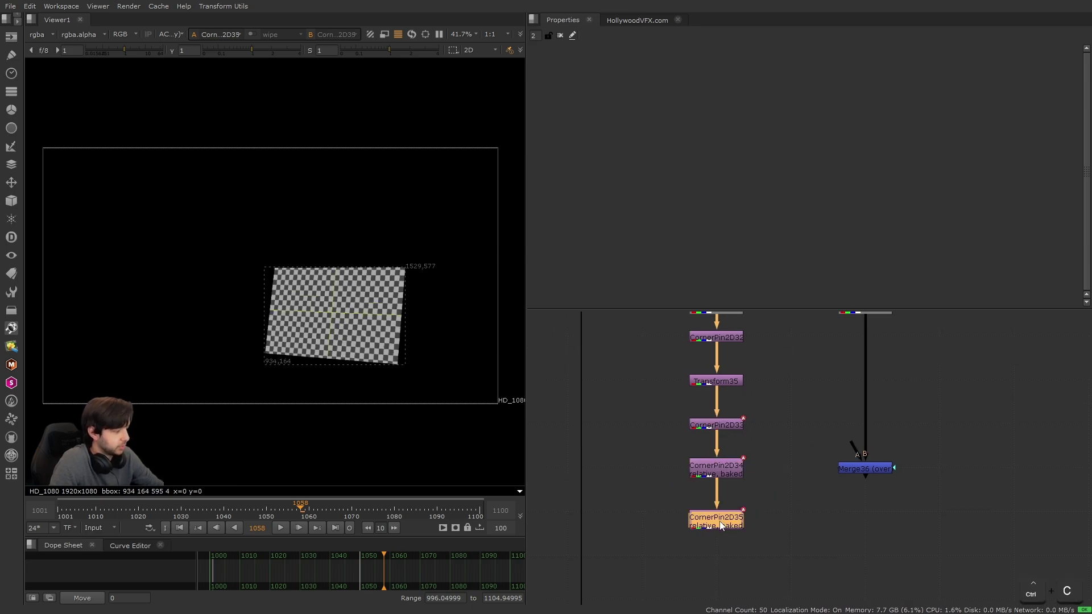
key("ctrl+v")
Add copies of Transform35 and CornerPin2D32 below the two copied corner pins, completing the stack in reverse order.
left_click(724, 379)
key("ctrl+c")
middle_click_drag(742, 428, 741, 359)
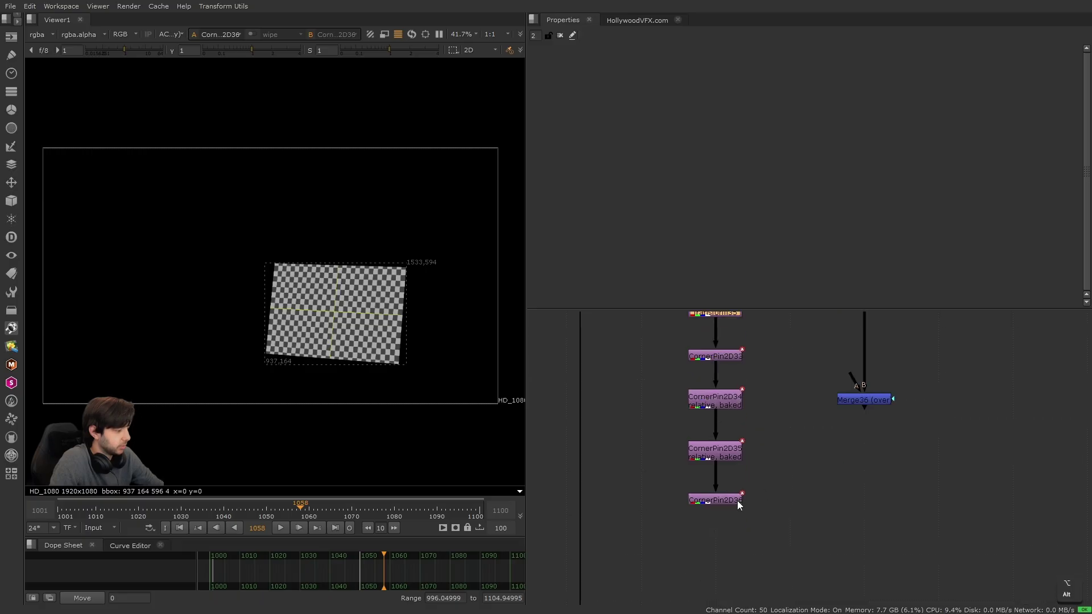
double_click(737, 501)
key("ctrl+v")
middle_click_drag(773, 442, 791, 530)
double_click(736, 364)
middle_click_drag(768, 490, 765, 358)
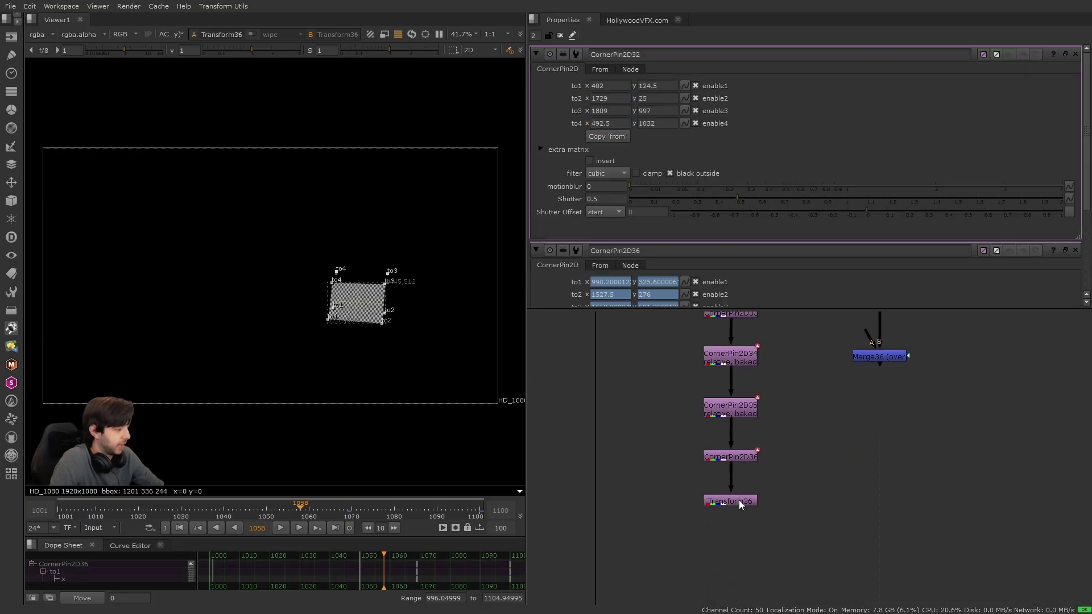
left_click(737, 502)
double_click(736, 501)
key("ctrl+v")
Space the four copied transform nodes apart from the original stack above them.
scroll(737, 503, "down", 2)
left_click_drag(783, 556, 674, 424)
left_click_drag(735, 442, 746, 478)
left_click(743, 434)
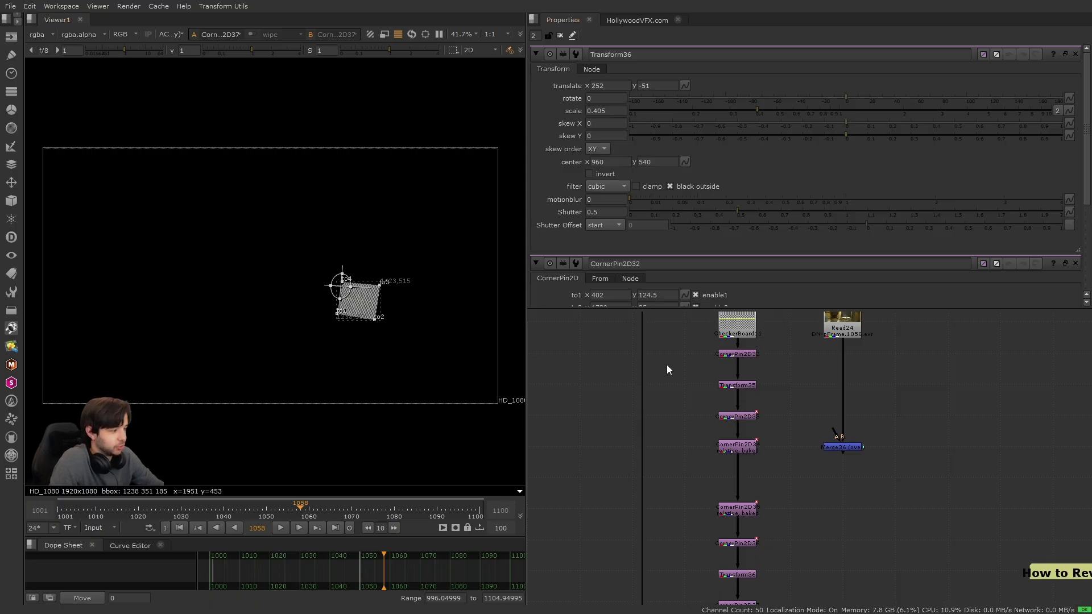
scroll(689, 448, "down", 2, "alt")
scroll(708, 459, "up", 2)
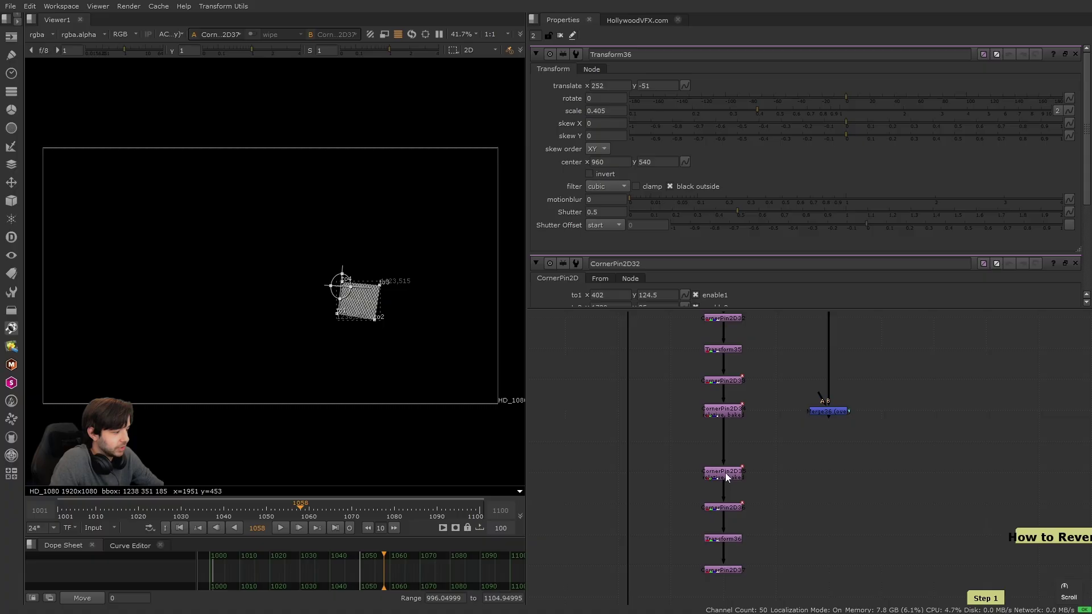
Enable invert on CornerPin2D37, Transform36, CornerPin2D36 and CornerPin2D35, and close all their properties.
double_click(726, 480)
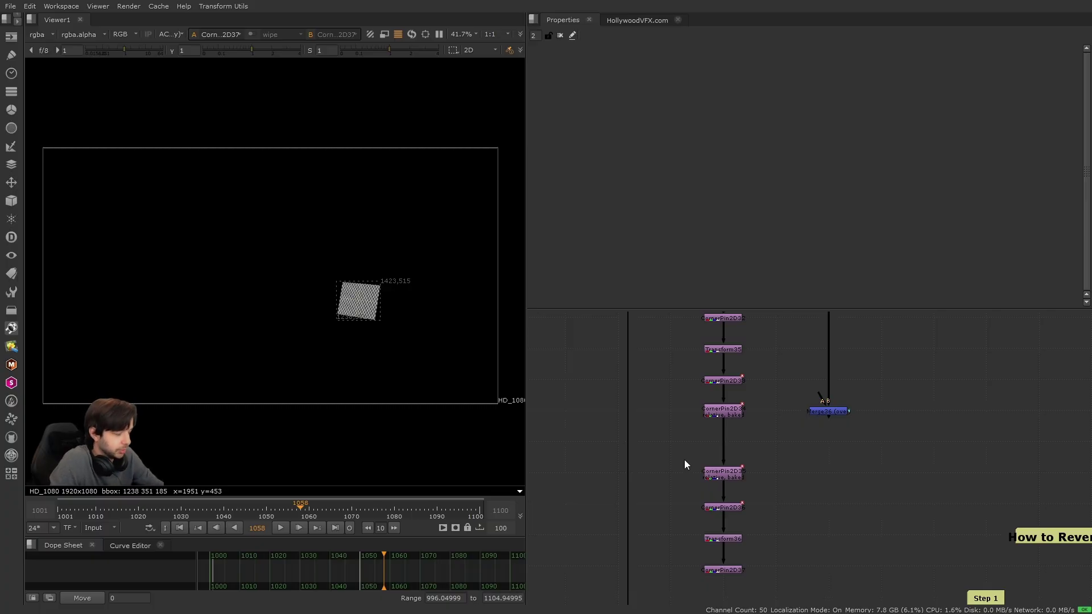
middle_click_drag(684, 461, 676, 456)
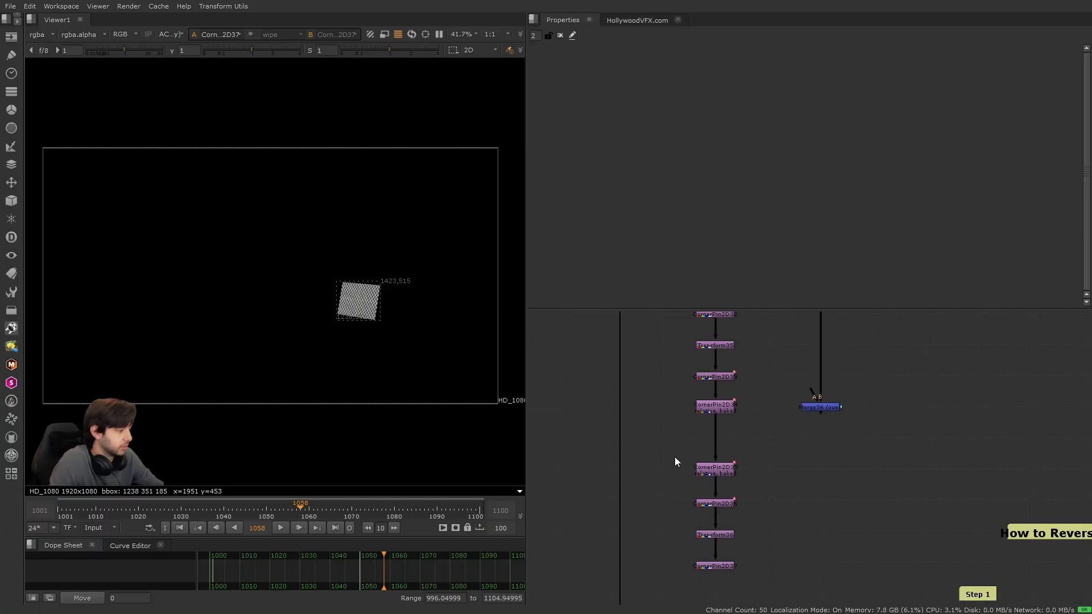
left_click_drag(662, 551, 739, 583)
double_click(714, 567)
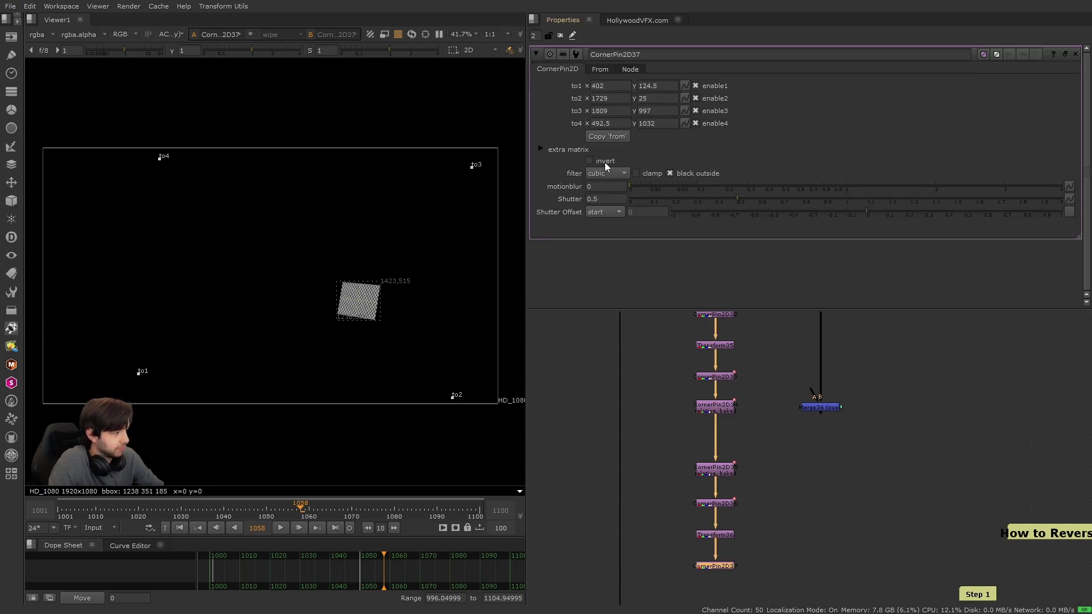
left_click(589, 161)
double_click(715, 535)
left_click(589, 174)
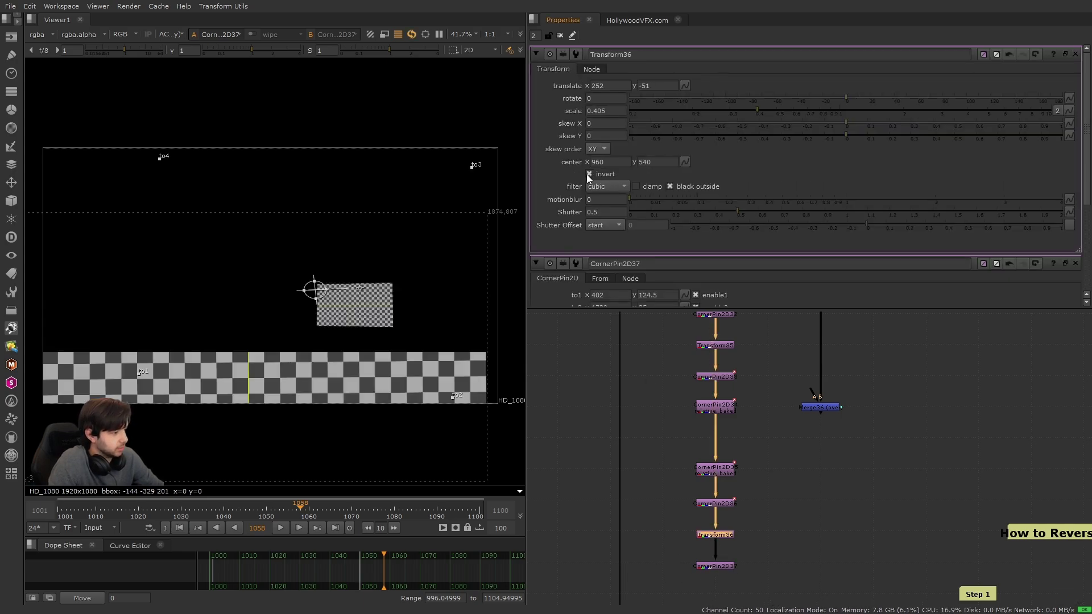
double_click(716, 504)
left_click(590, 161)
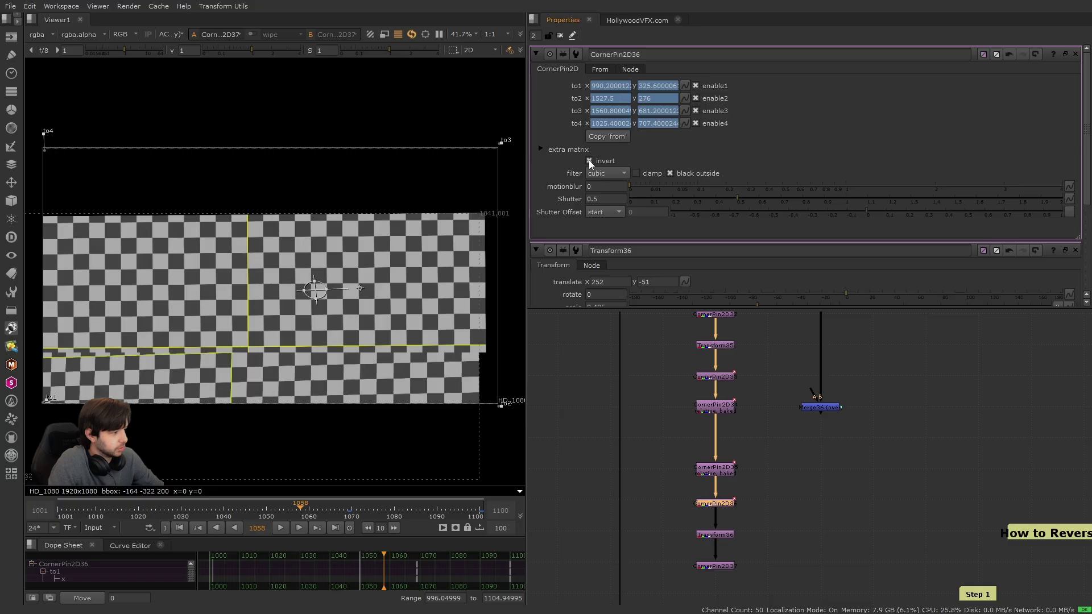
key("ctrl+shift+a")
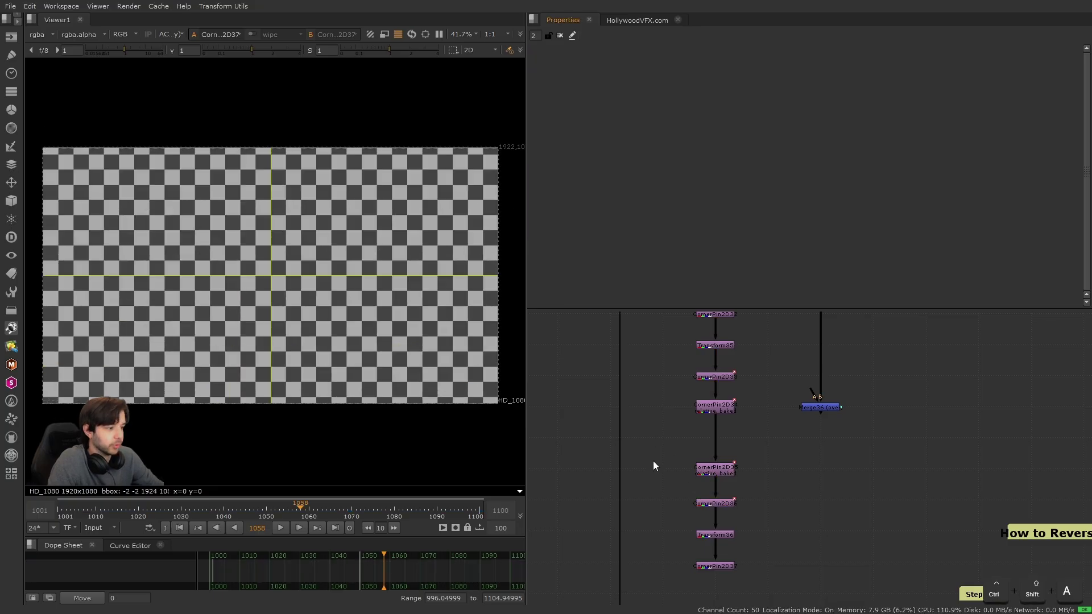
Compare the original CheckerBoard11 with the output of the last inverted corner pin in the viewer.
scroll(653, 461, "down", 1)
middle_click_drag(661, 434, 675, 447)
left_click(725, 332)
key("1")
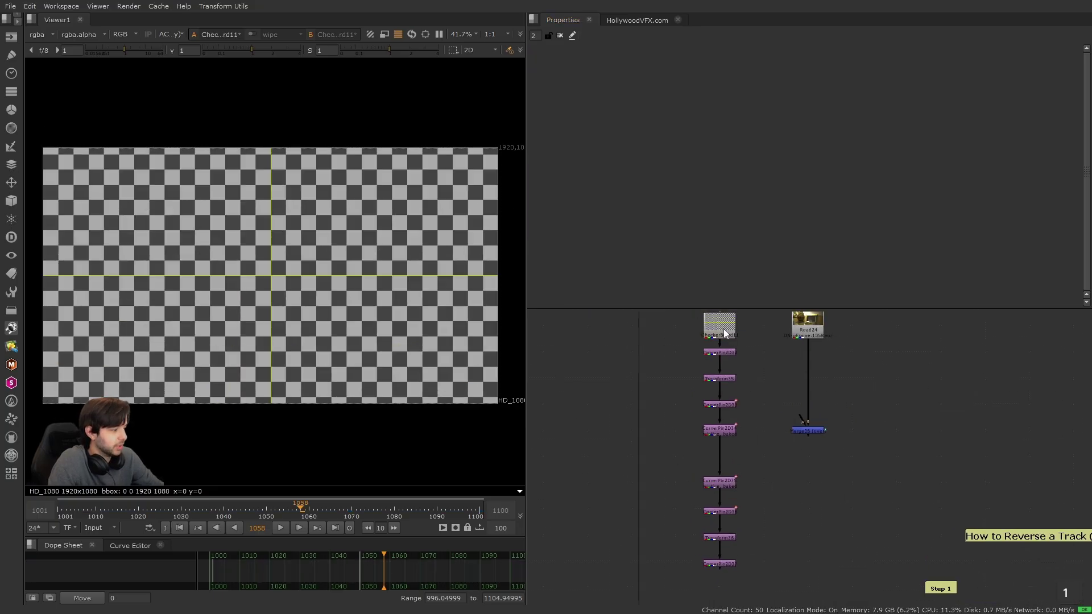
left_click_drag(675, 551, 760, 582)
key("2")
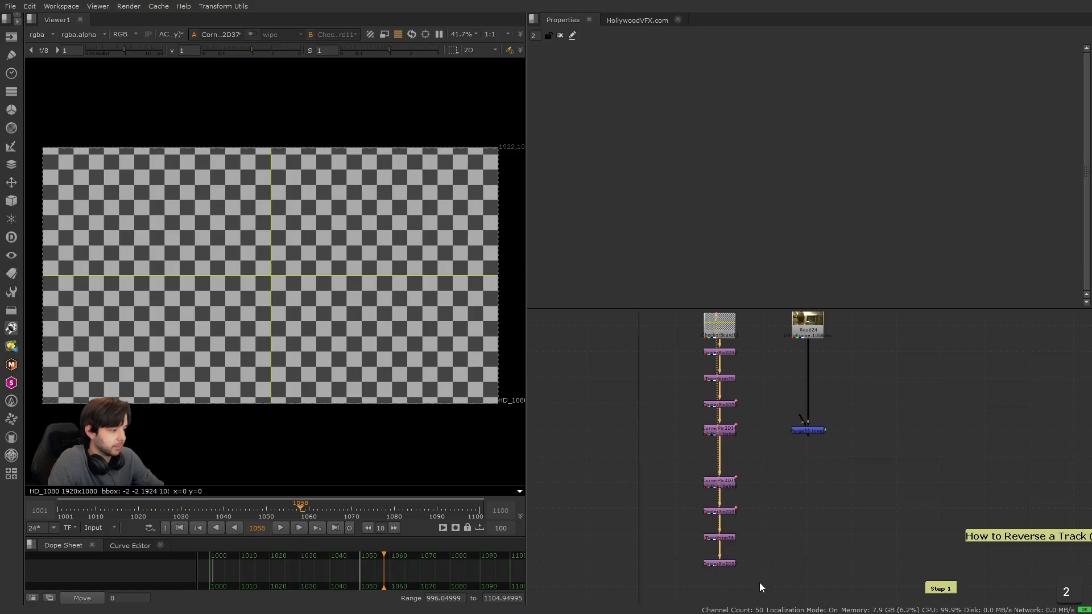
left_click(734, 482)
left_click_drag(758, 453, 688, 333)
left_click(660, 369)
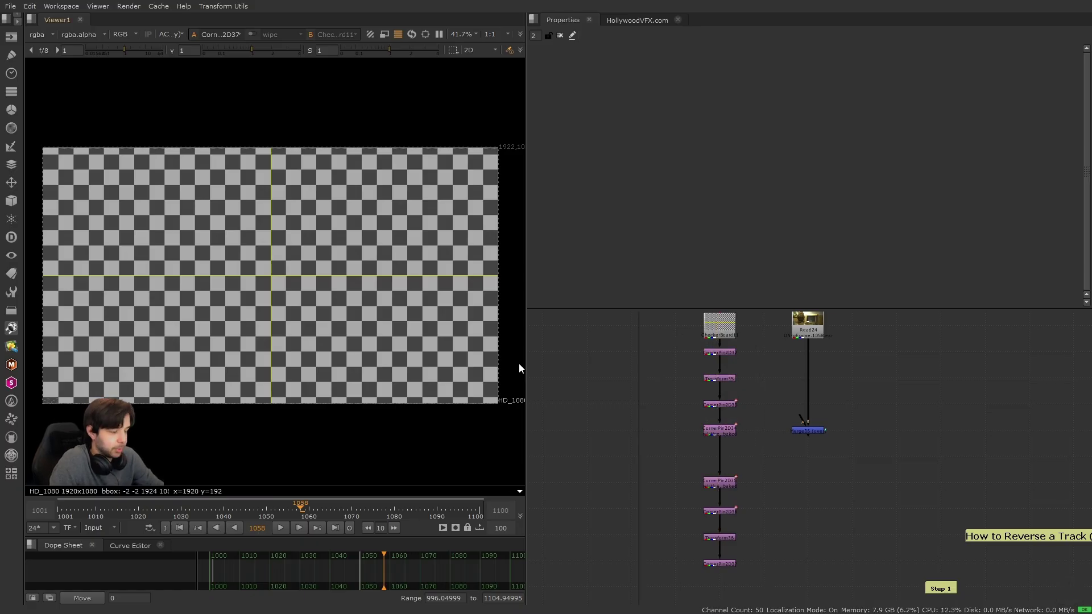
Try a motion blur of 1 on CornerPin2D34, open CornerPin2D35's motion blur value, and inspect the checkerboard up close.
double_click(723, 352)
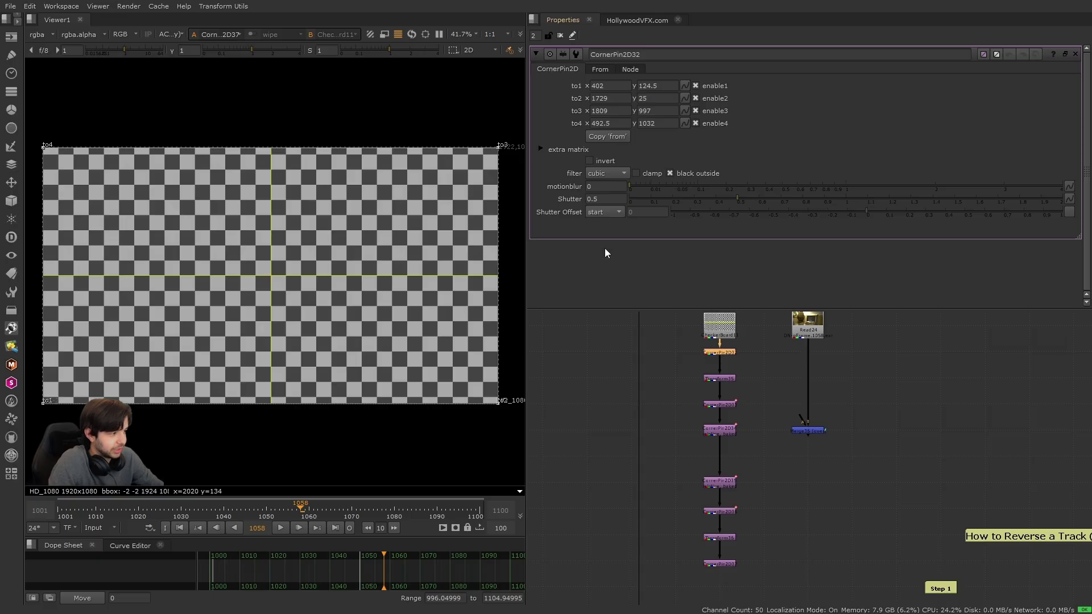
double_click(718, 430)
left_click(605, 188)
type("1")
key("Return")
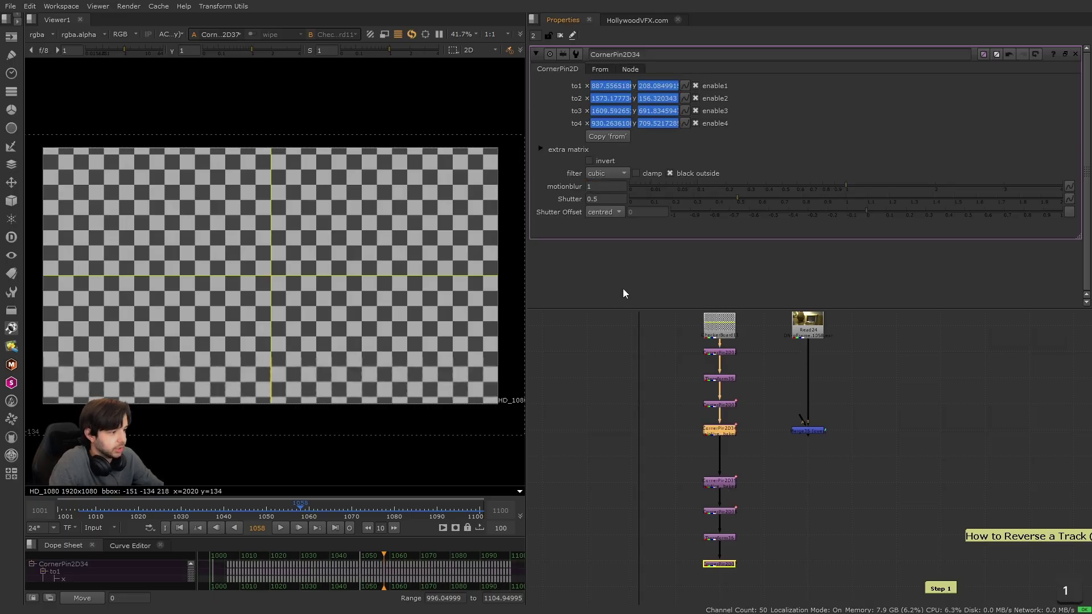
double_click(731, 485)
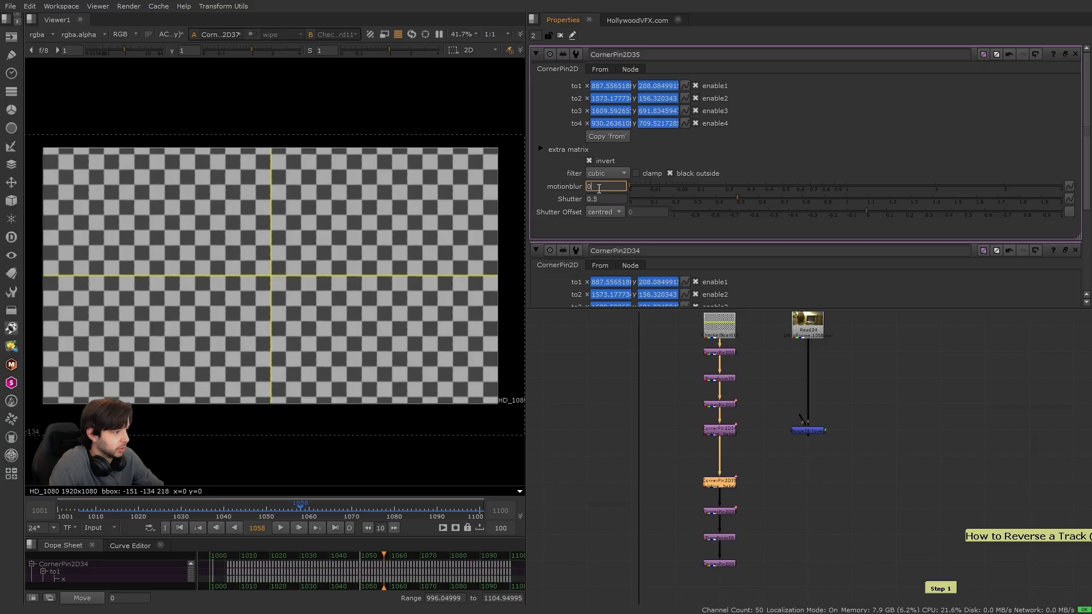
scroll(277, 277, "down", 3)
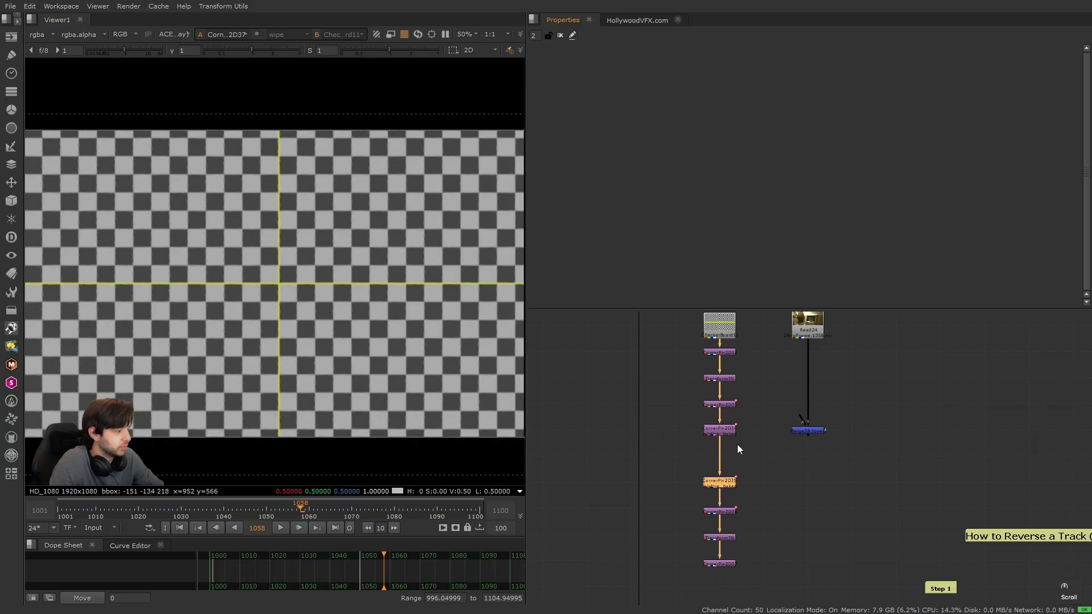
scroll(735, 445, "up", 2)
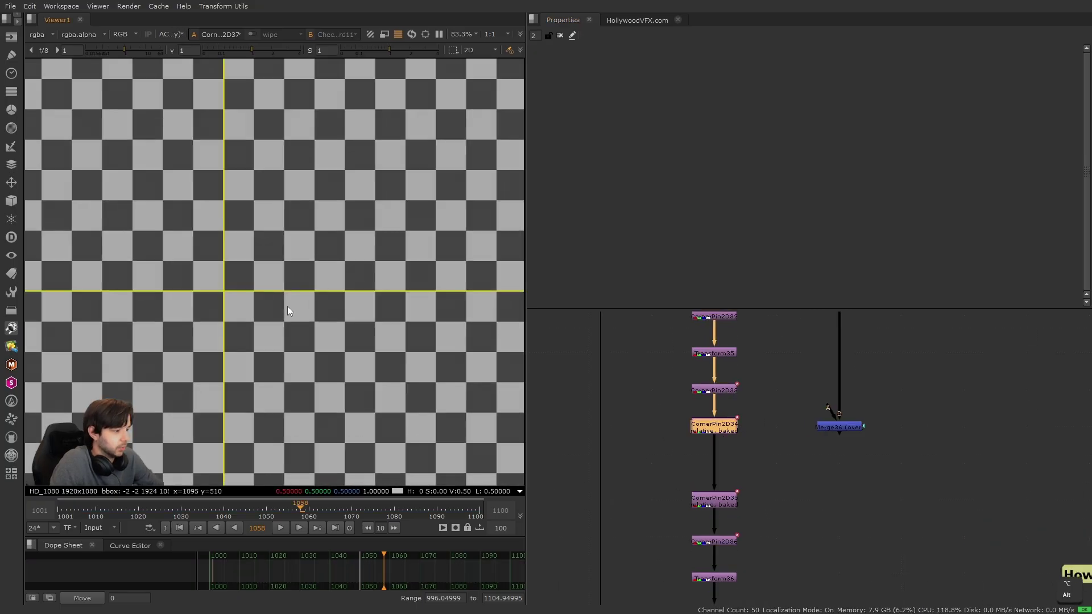
middle_click_drag(289, 309, 391, 316)
Delete the four inverted copies below the checkerboard's original transform stack.
left_click(658, 418)
scroll(664, 432, "down", 5)
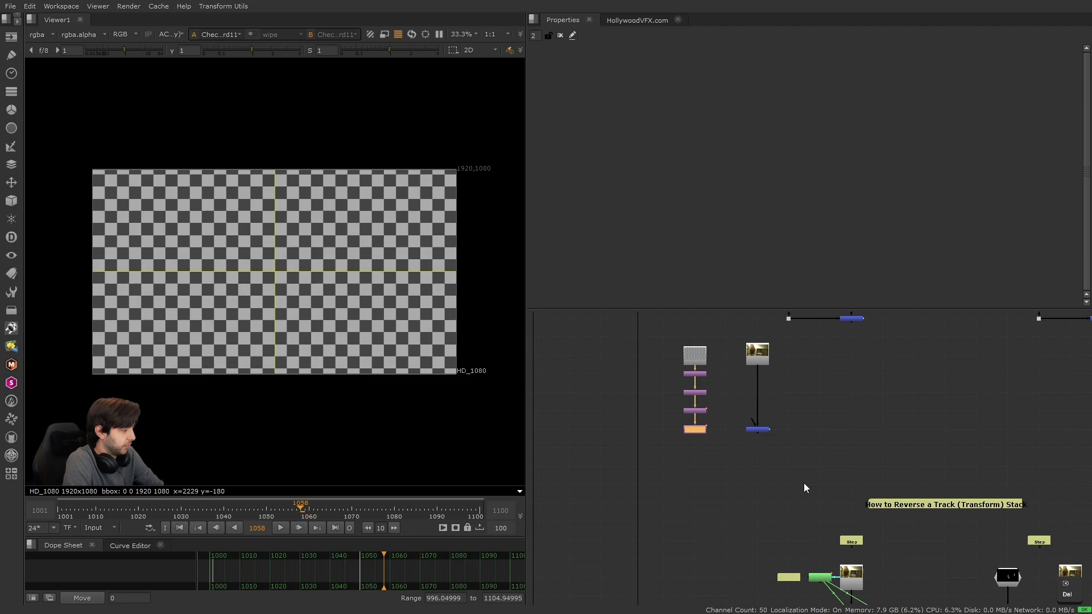
left_click_drag(804, 483, 650, 336)
left_click(663, 396)
key("ctrl+z")
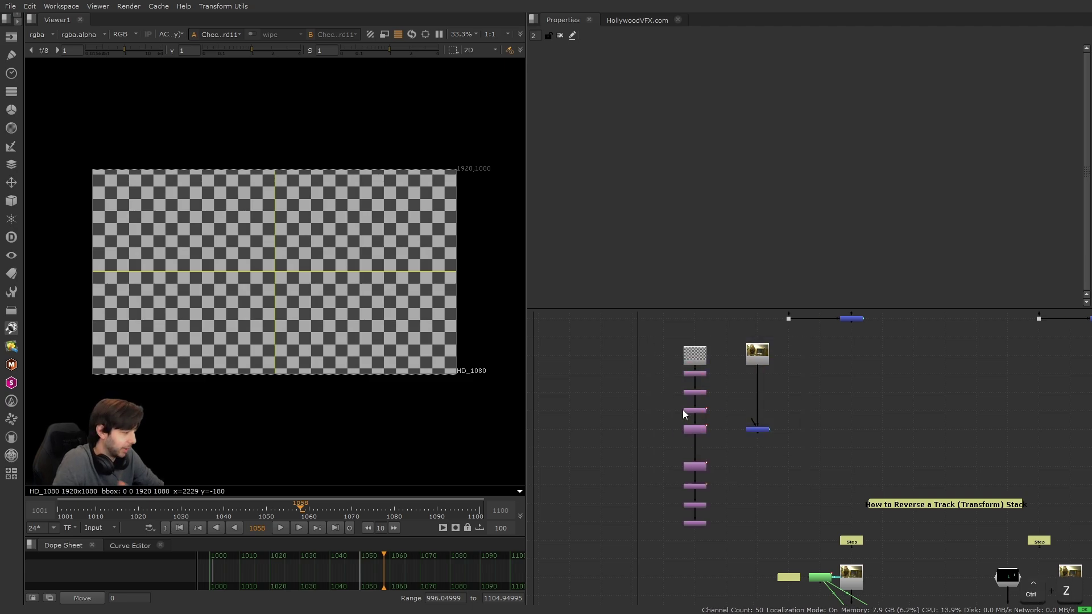
left_click_drag(636, 460, 750, 541)
key("Delete")
scroll(729, 477, "up", 2, "alt")
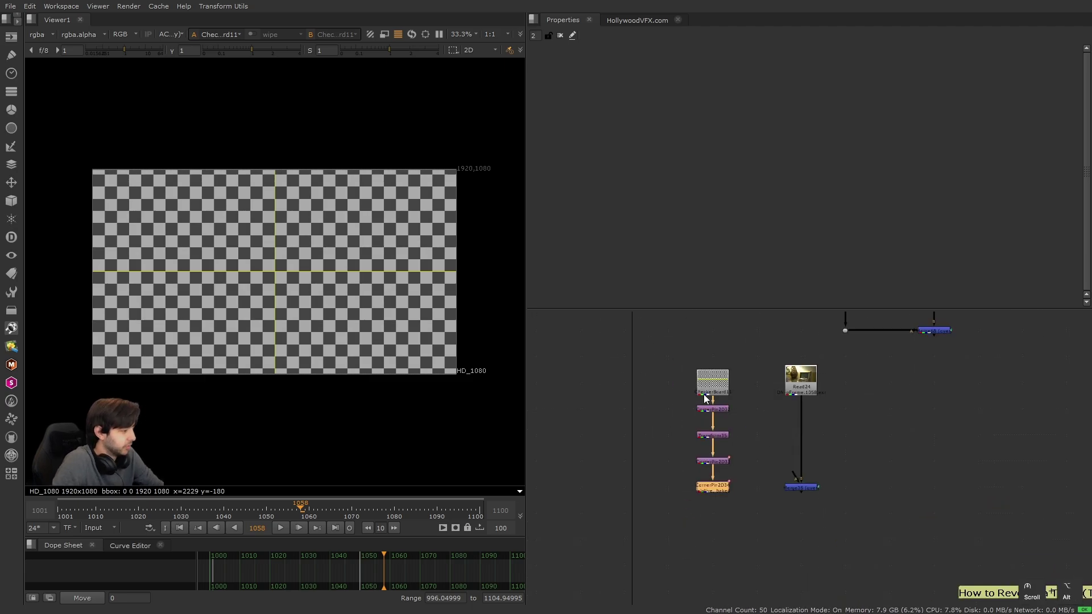
Look over the available transform utilities, including Merge Transforms, without running any.
left_click(225, 6)
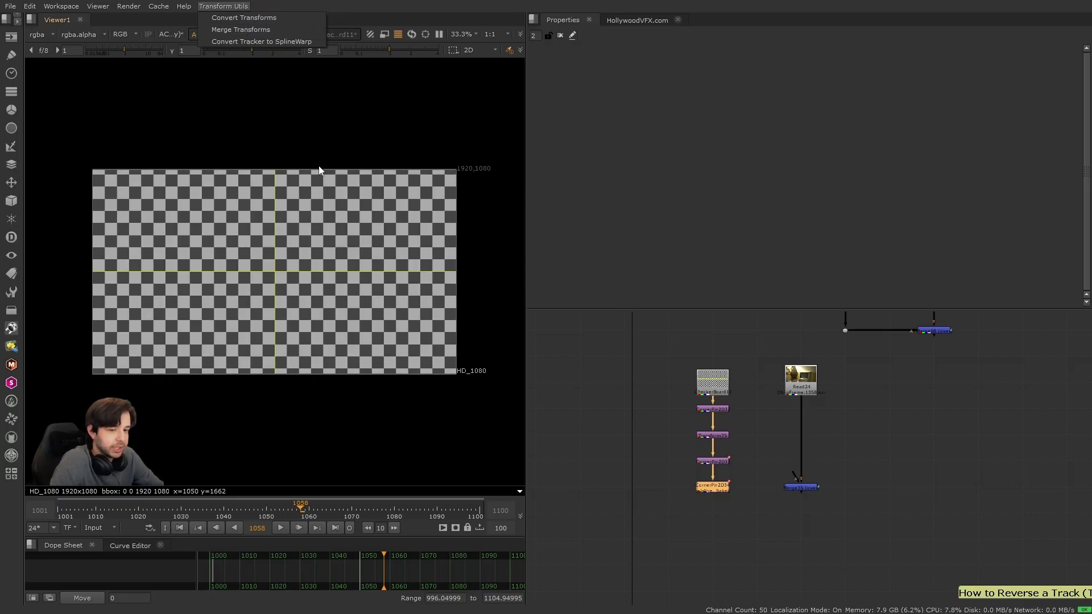
left_click(387, 255)
left_click(677, 497)
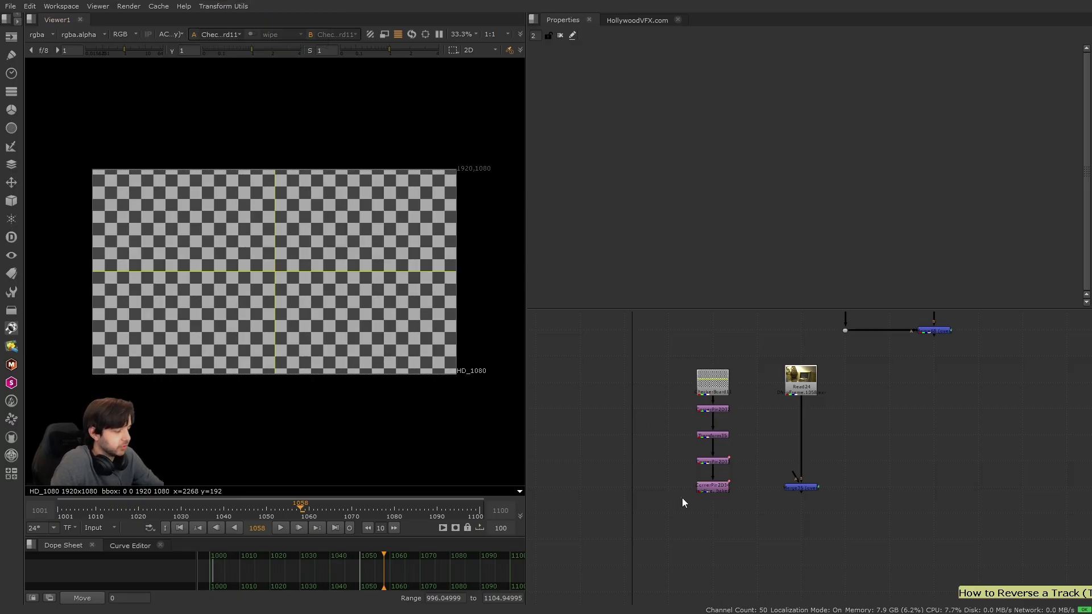
left_click(233, 7)
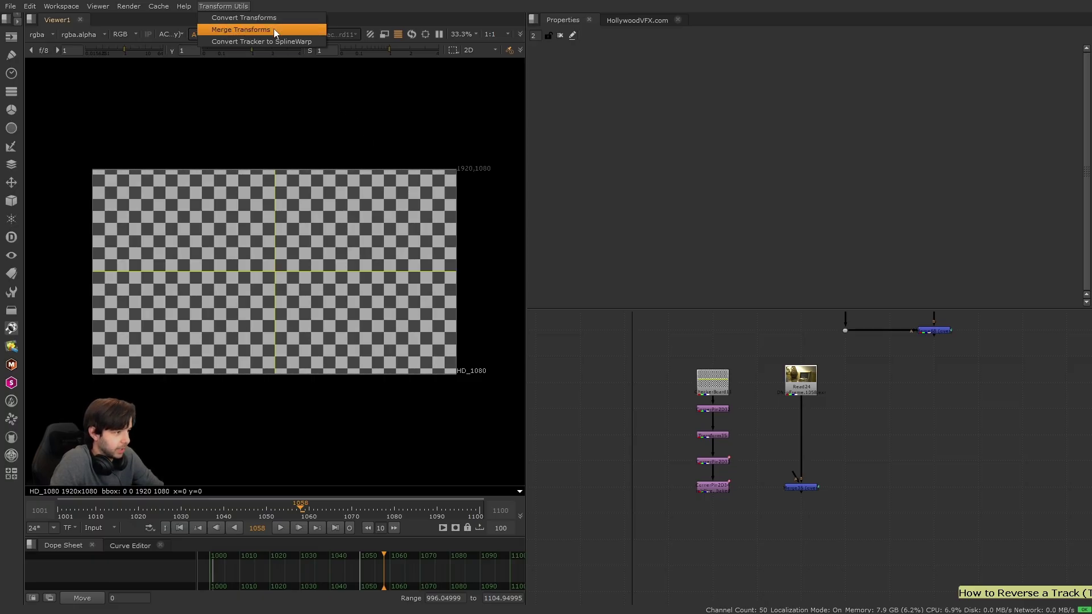
left_click(344, 209)
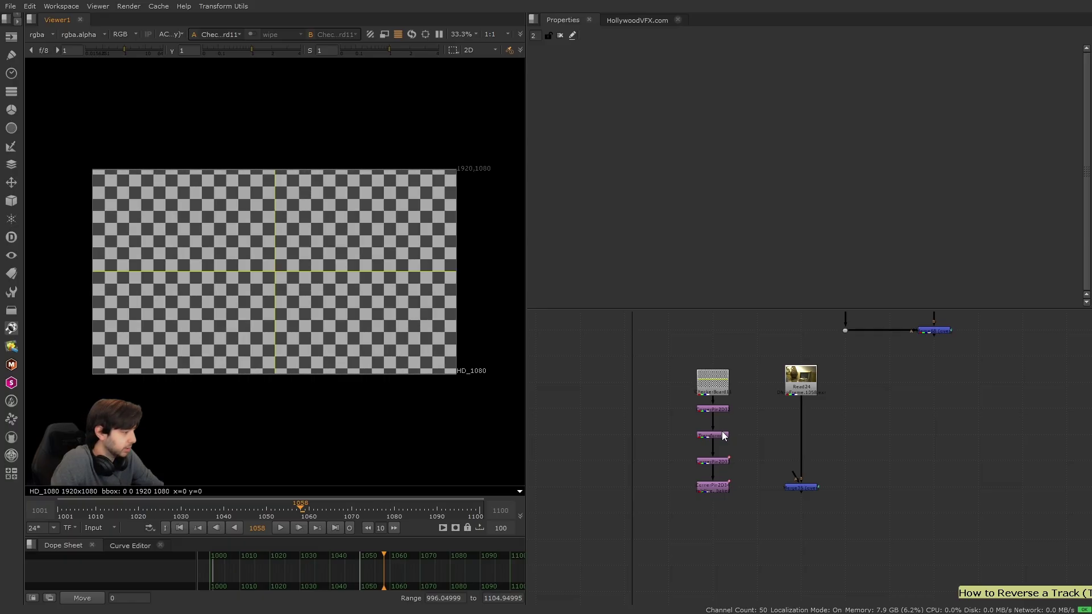
Paste a copy of the checkerboard's four-node transform stack and run Merge Transforms on it for frames 1001 to 1050.
left_click_drag(662, 393, 747, 518)
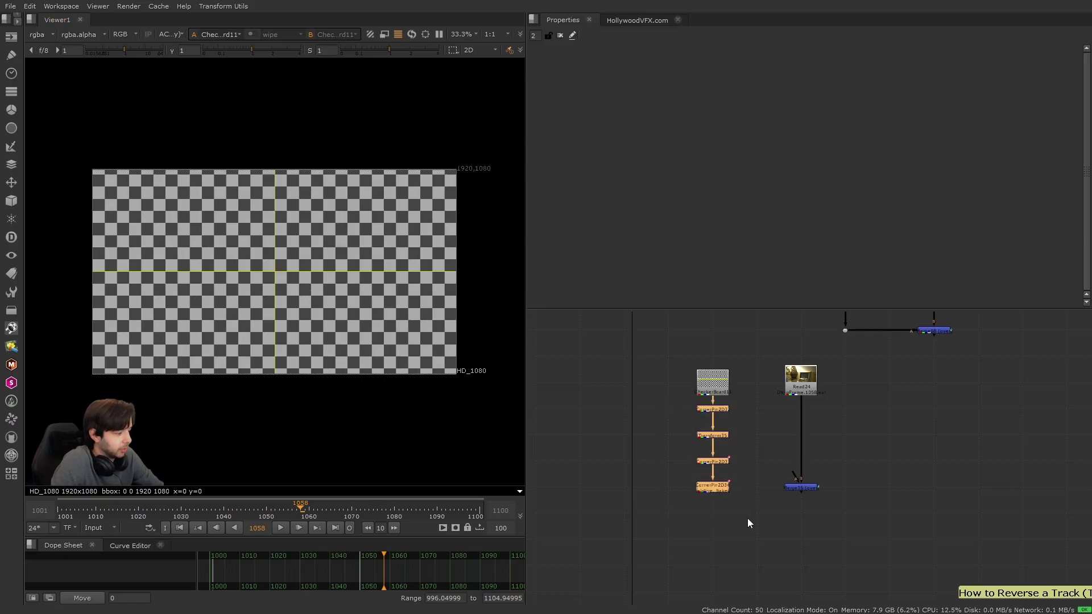
key("ctrl+c")
key("ctrl+v")
left_click(223, 6)
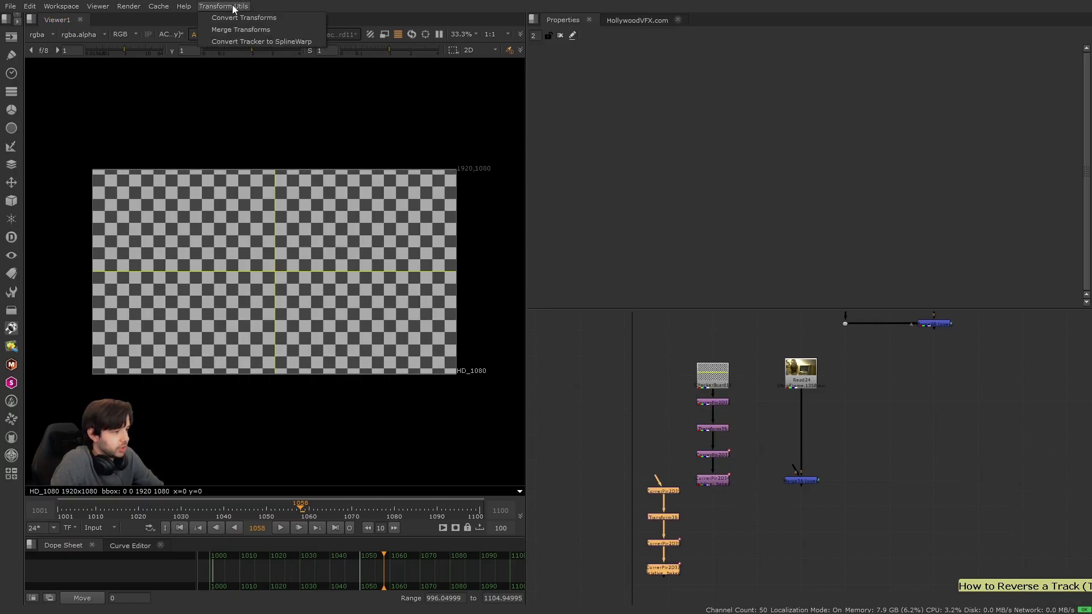
left_click(239, 30)
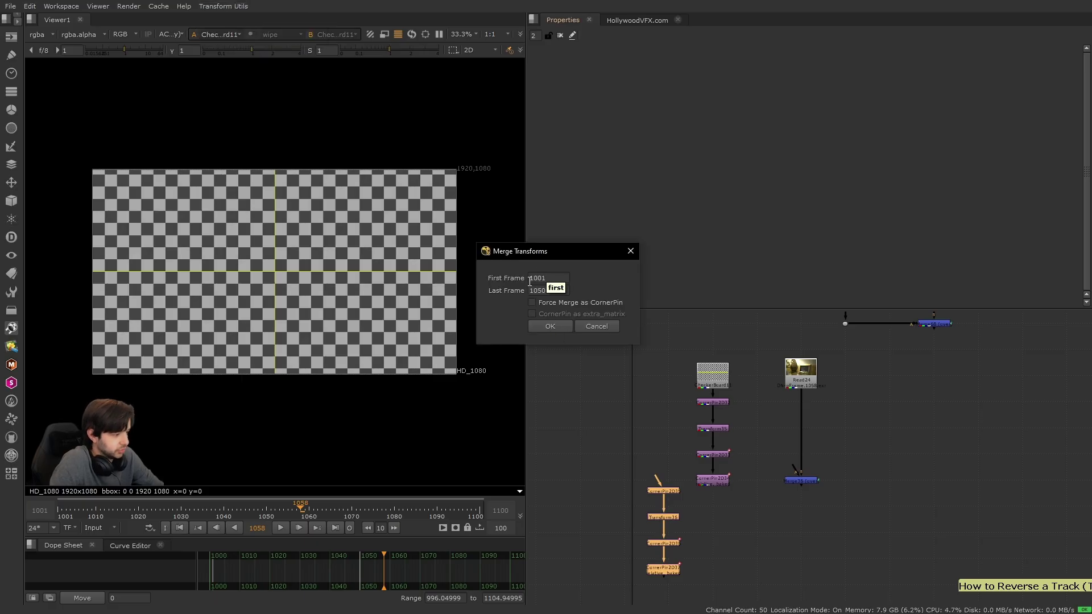
left_click(550, 325)
Delete the four pasted transform copies and the merged corner pin made from them.
left_click_drag(708, 494, 730, 531)
left_click_drag(608, 454, 681, 583)
key("Delete")
scroll(752, 534, "up", 3)
left_click_drag(751, 549, 681, 533)
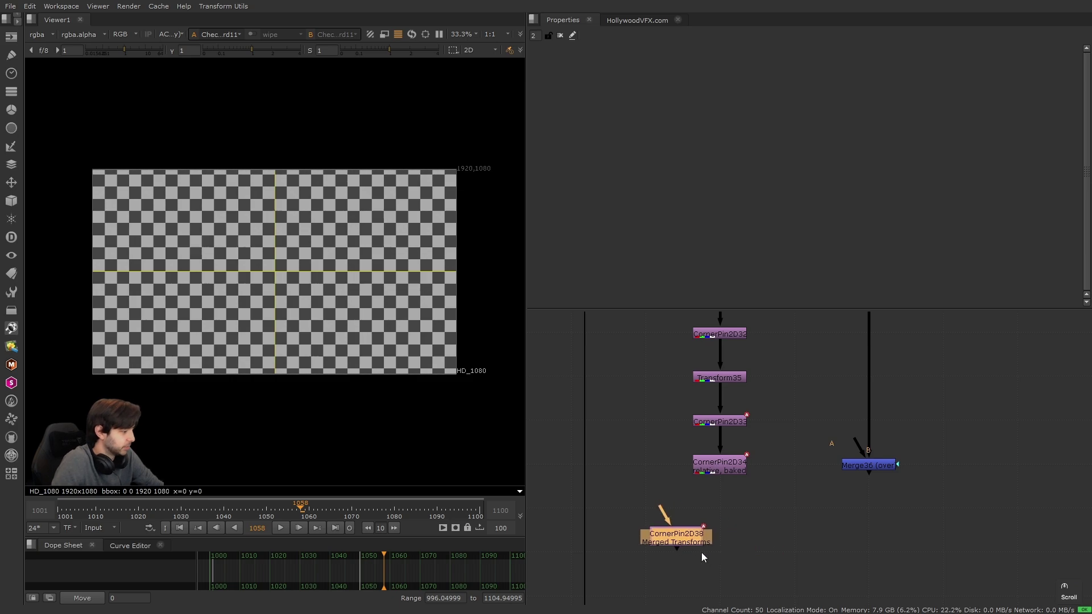
key("Delete")
Merge the checkerboard's original four transforms into one corner pin, place it beside the stack, and view its output.
middle_click_drag(731, 488, 714, 539)
left_click_drag(771, 575, 651, 367)
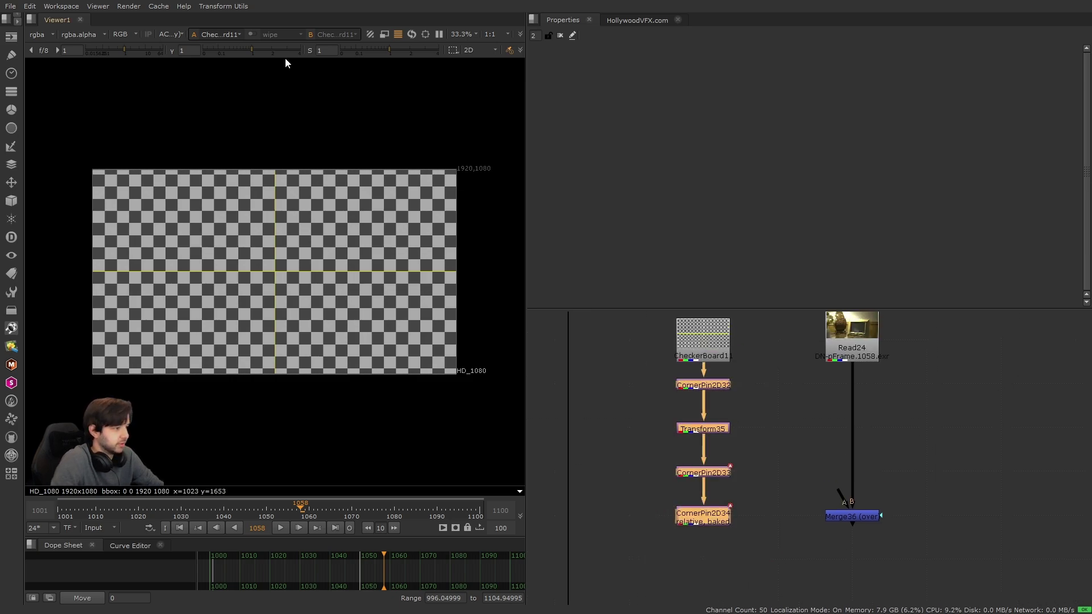
left_click(240, 7)
left_click(241, 30)
key("Return")
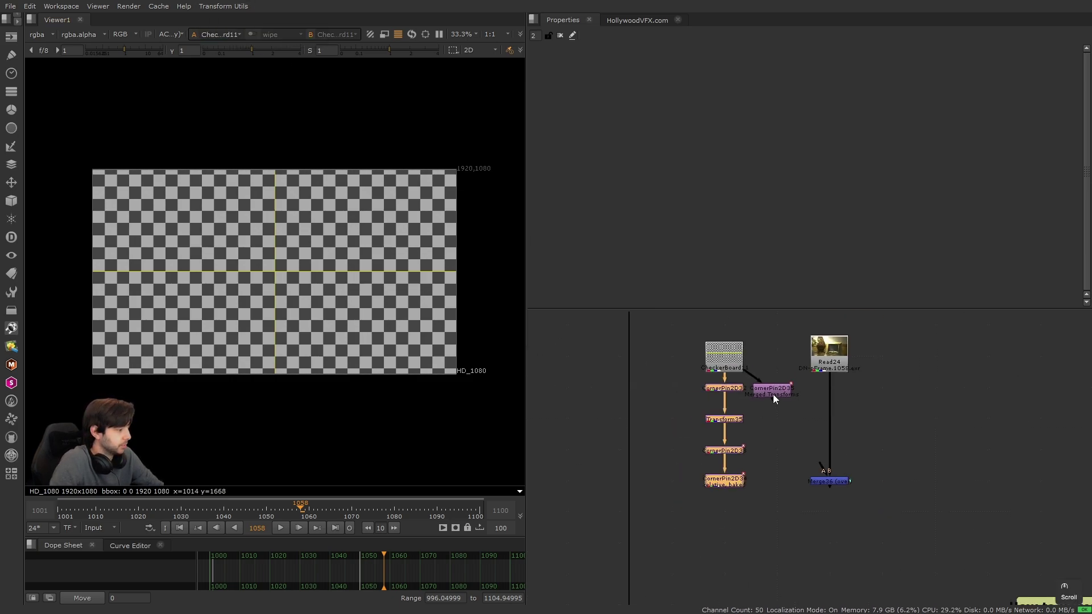
key("1")
left_click_drag(775, 384, 783, 425)
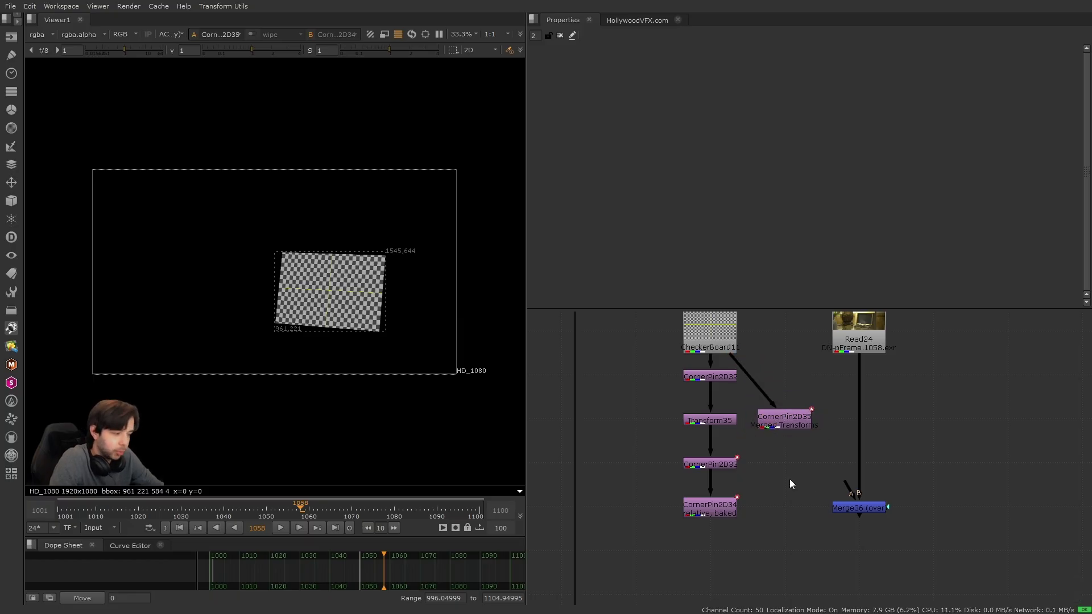
Move the merged corner pin slightly closer to CheckerBoard11, beside the original transform stack.
left_click_drag(834, 458, 787, 425)
left_click(746, 408)
key("ctrl+z")
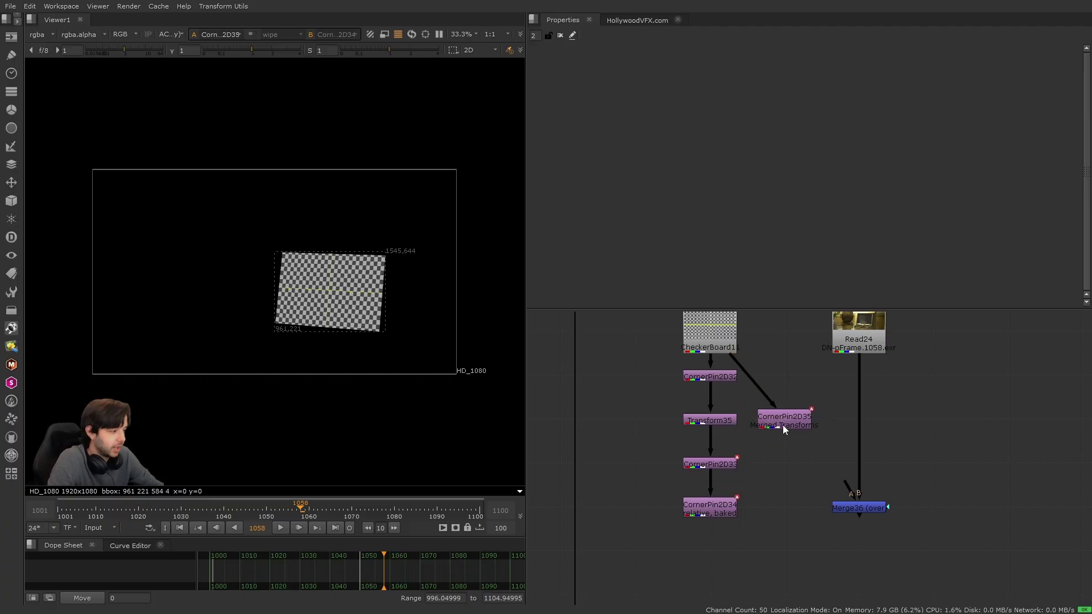
left_click(783, 425)
left_click_drag(791, 412, 753, 389)
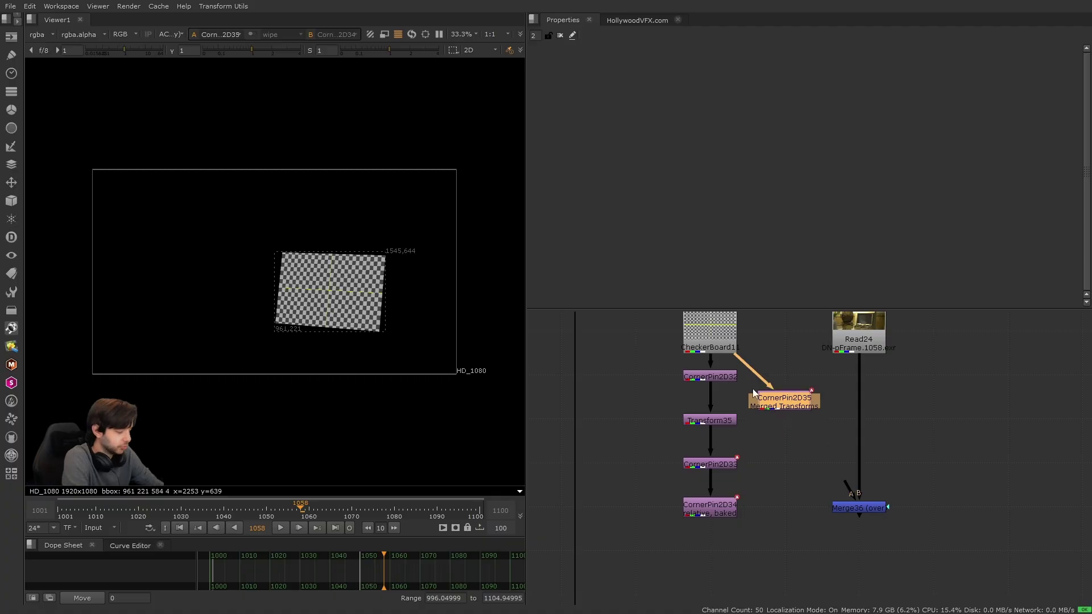
In the picture frame setup, delete the two corner pins below Element1.
scroll(778, 412, "down", 2)
scroll(785, 412, "up", 2)
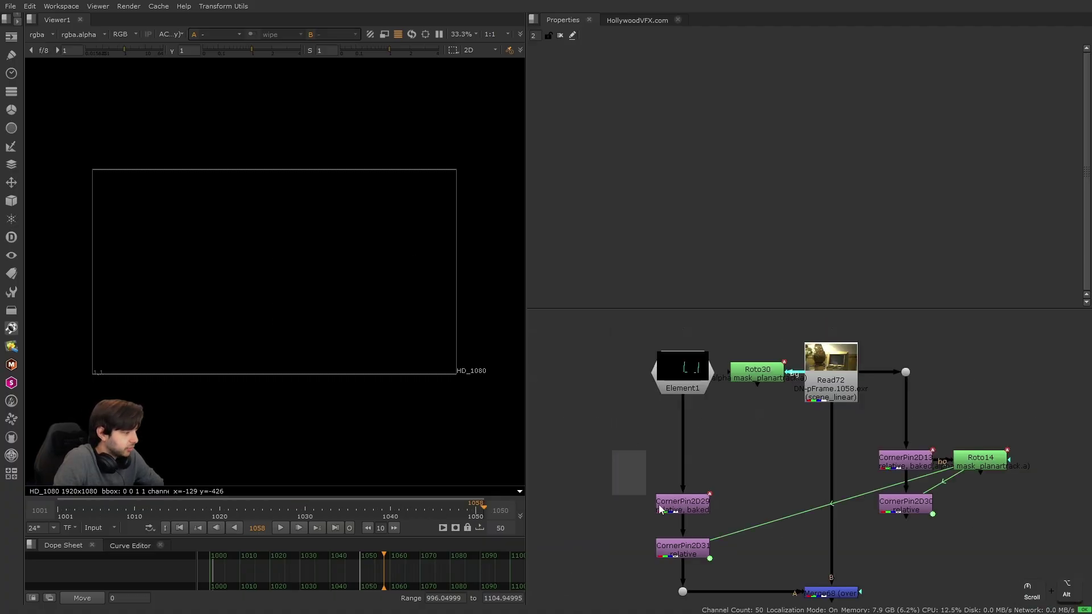
left_click_drag(659, 506, 755, 571)
key("Delete")
View Merge68 and scrub from frame 1058 to 1093 to check the untracked element against the picture frame.
left_click_drag(775, 496, 752, 447, "alt")
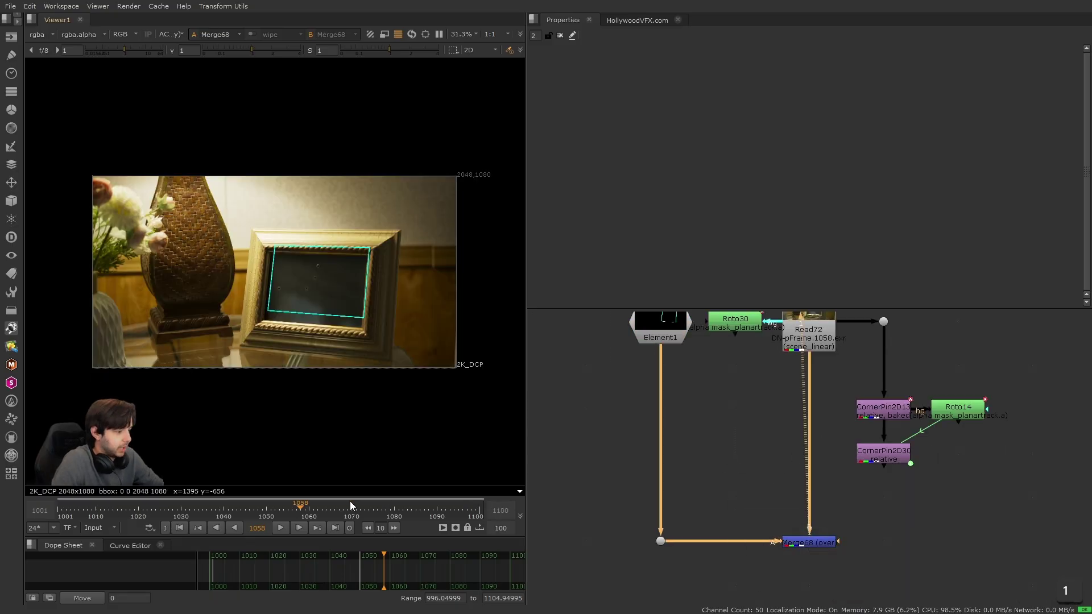
left_click_drag(351, 509, 397, 526)
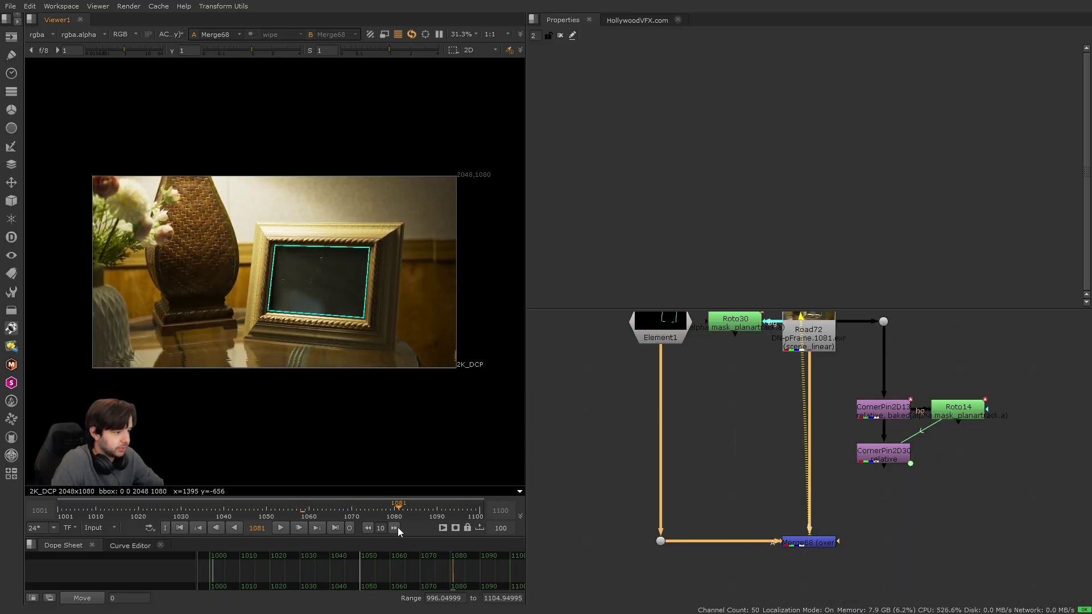
left_click_drag(401, 519, 449, 518)
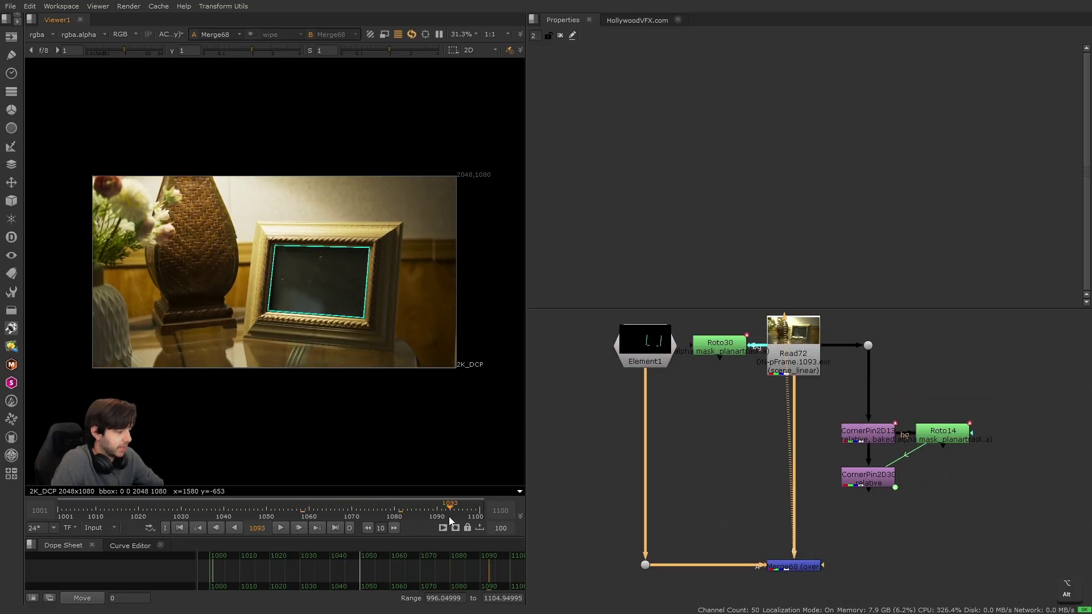
left_click_drag(812, 350, 985, 503)
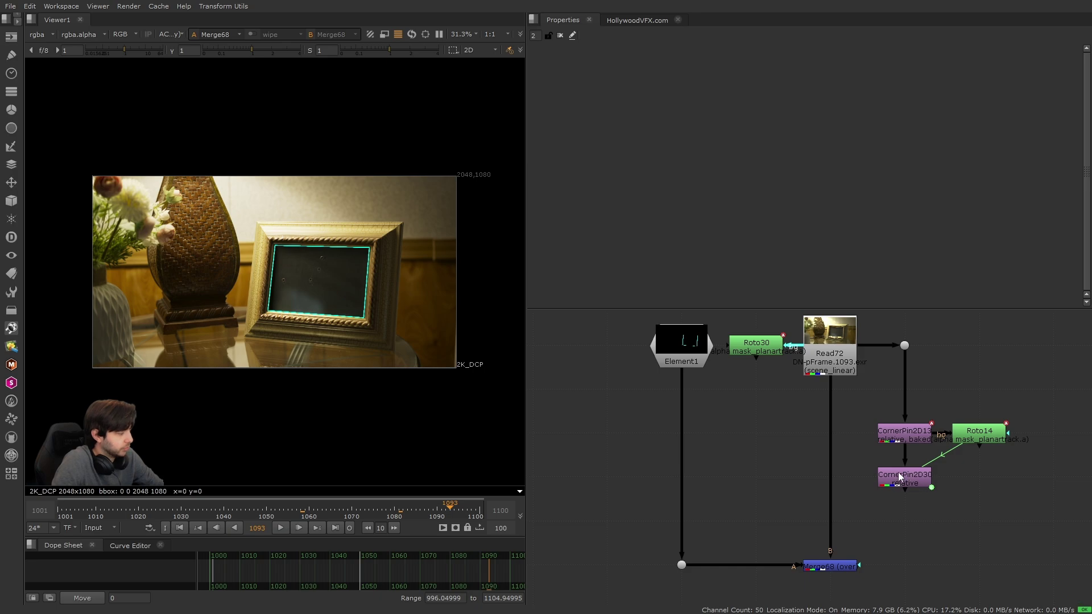
Insert a copy of CornerPin2D30 between Element1 and the dot leading into Merge68.
left_click(899, 475)
key("ctrl+c")
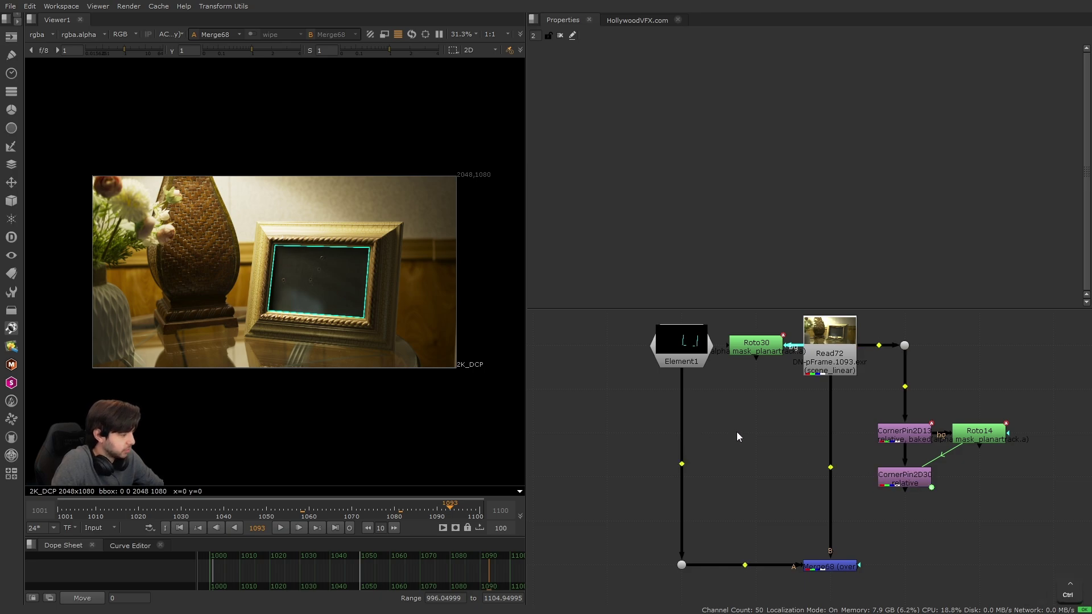
key("ctrl+v")
left_click_drag(734, 433, 692, 433)
left_click(773, 450)
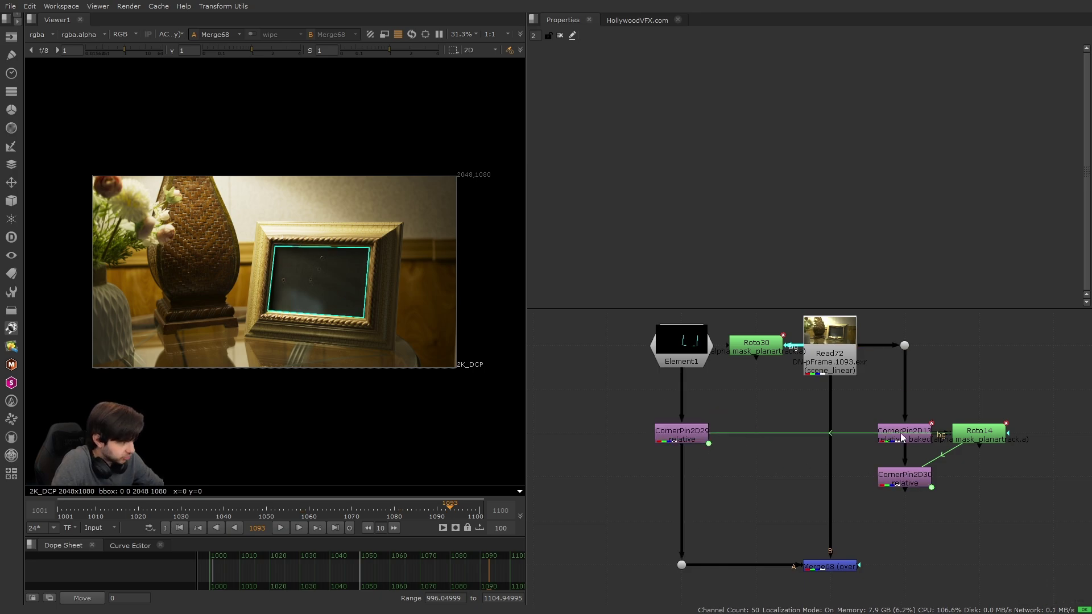
Insert a copy of CornerPin2D13 directly below the pasted CornerPin2D29 in the Element1 branch.
left_click_drag(863, 443, 973, 515)
left_click(908, 436)
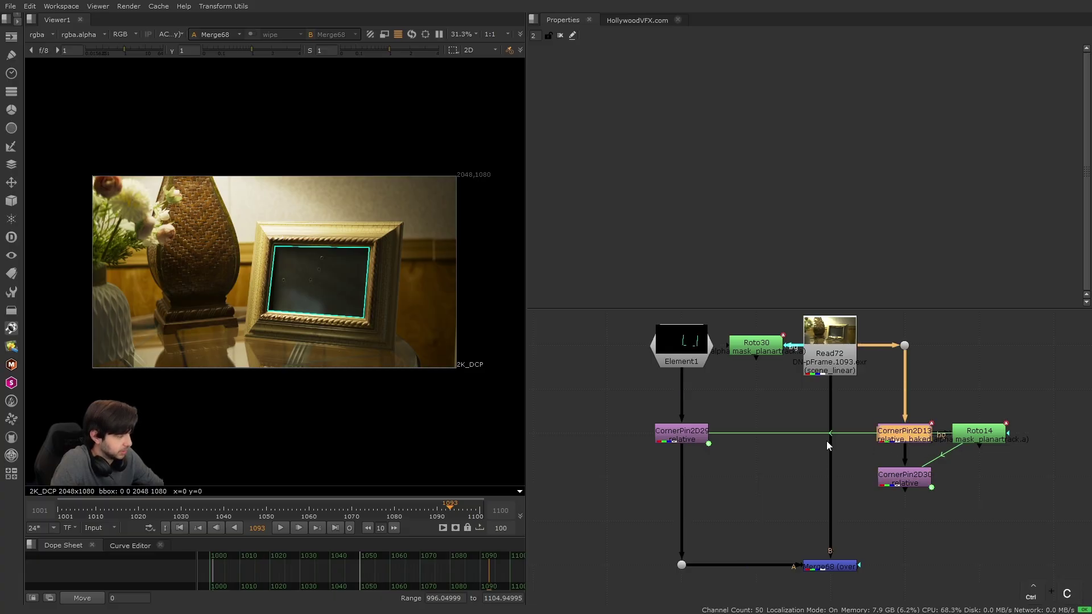
key("ctrl+c")
left_click(682, 433)
key("ctrl+v")
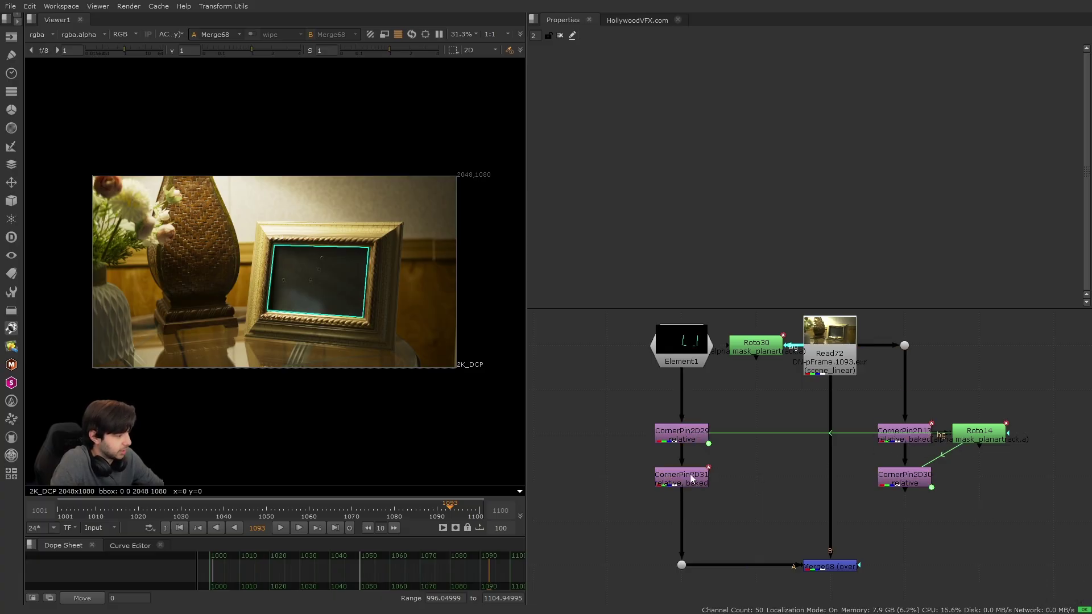
Turn off invert on both CornerPin2D31 and CornerPin2D29, and close their properties.
key("Return")
left_click(590, 161)
double_click(681, 433)
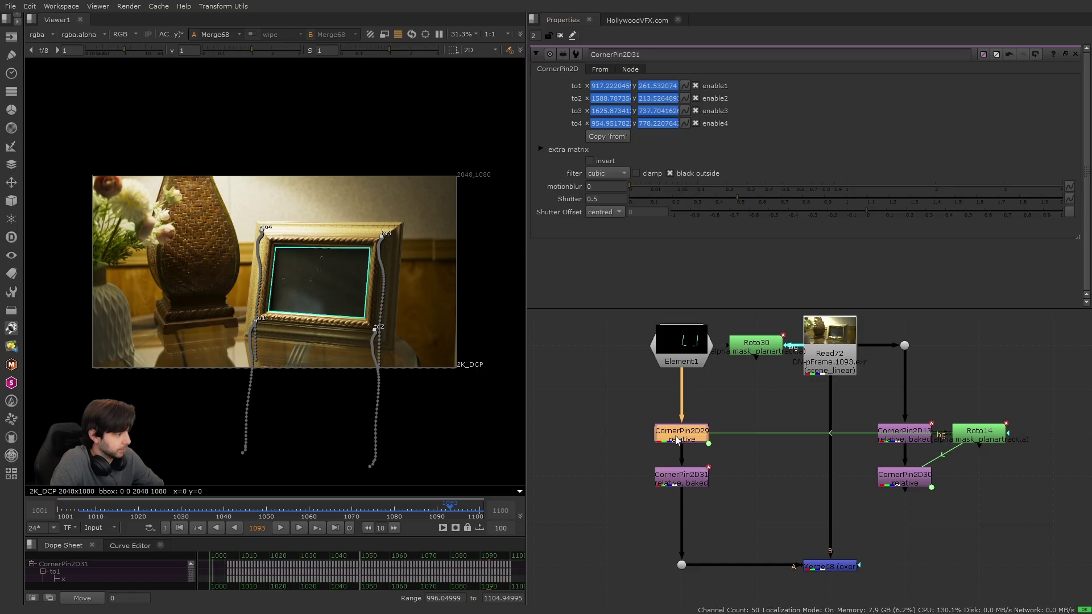
left_click(589, 161)
key("ctrl+shift+a")
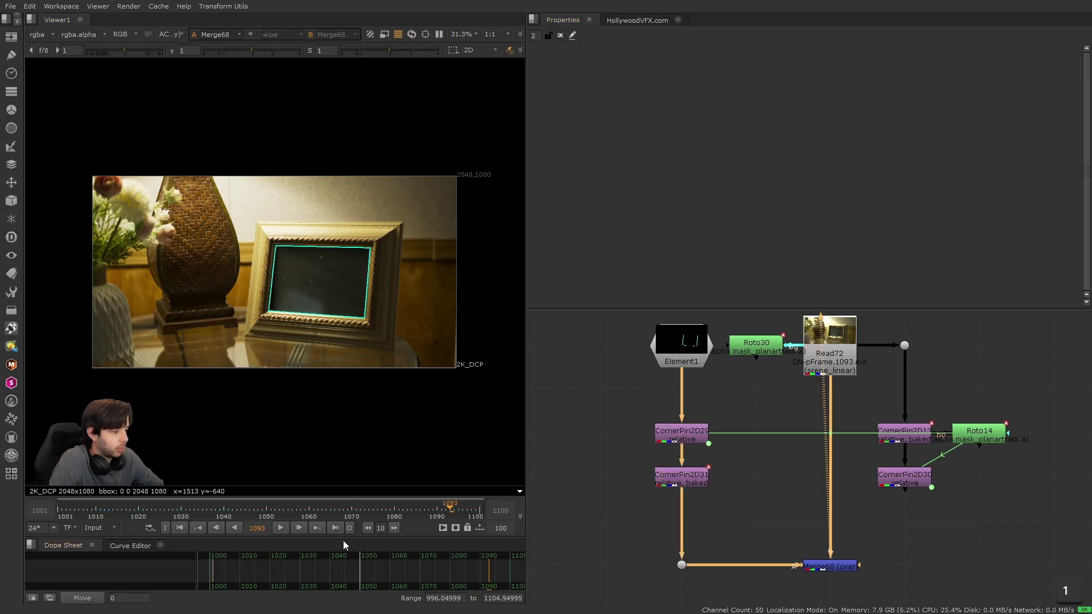
Play back Merge68 to check the tracked element, and inspect the properties of CornerPin2D31.
left_click(283, 530)
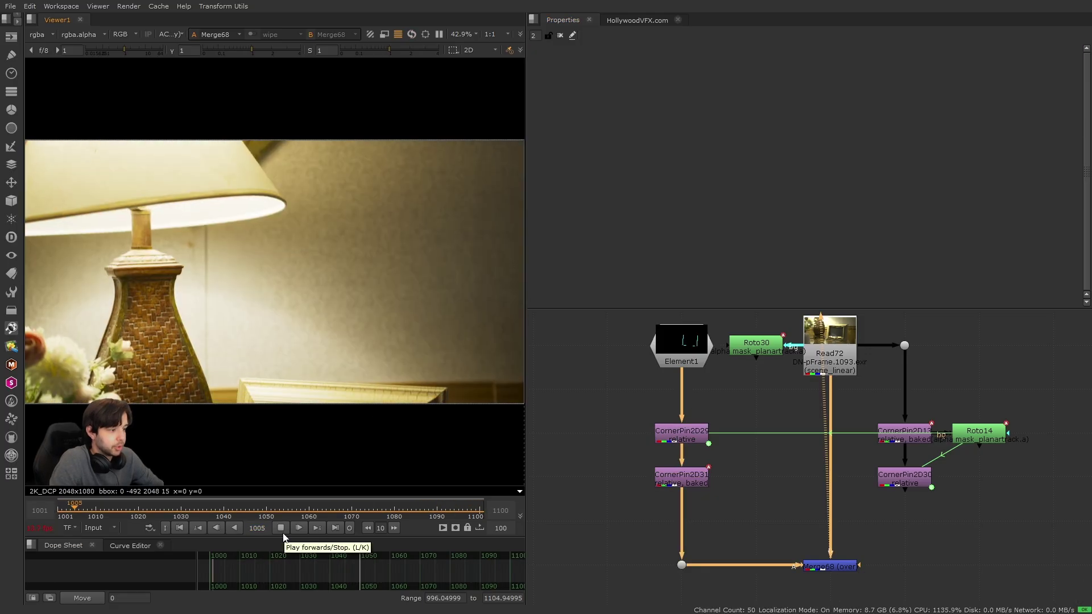
left_click(282, 529)
double_click(682, 478)
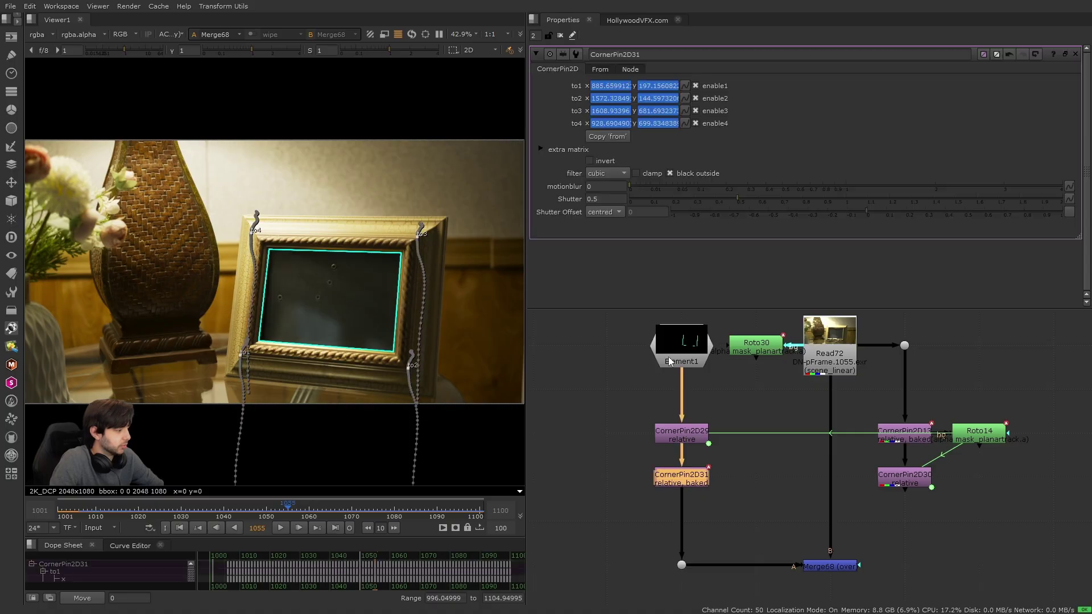
Paste copies of CornerPin2D13 and CornerPin2D30 below Merge68 and inspect the output of the last copy up close.
left_click_drag(850, 396, 949, 509)
key("ctrl+c")
key("ctrl+v")
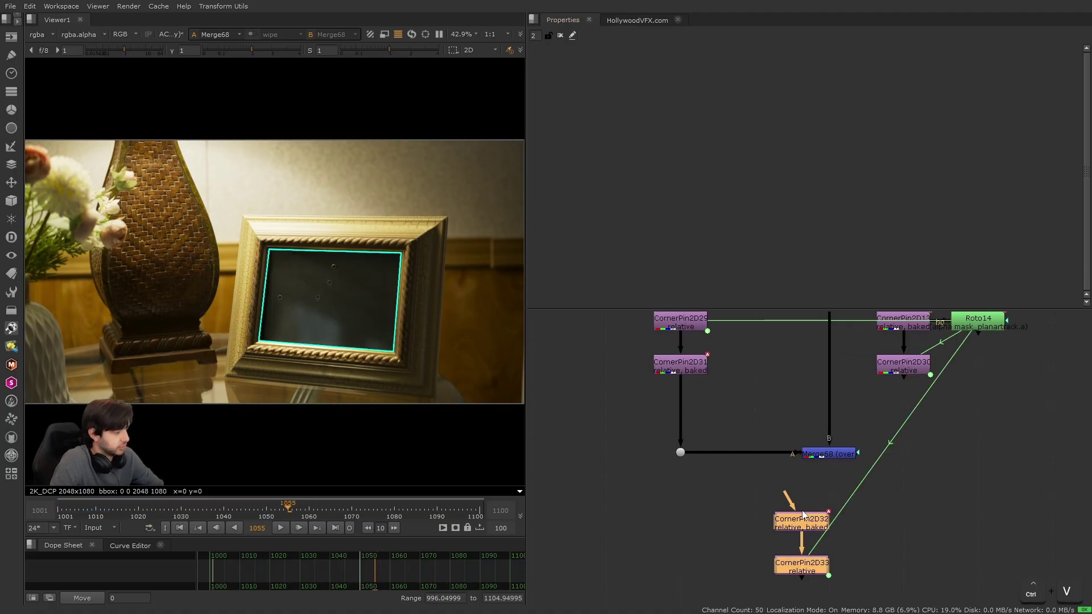
key("1")
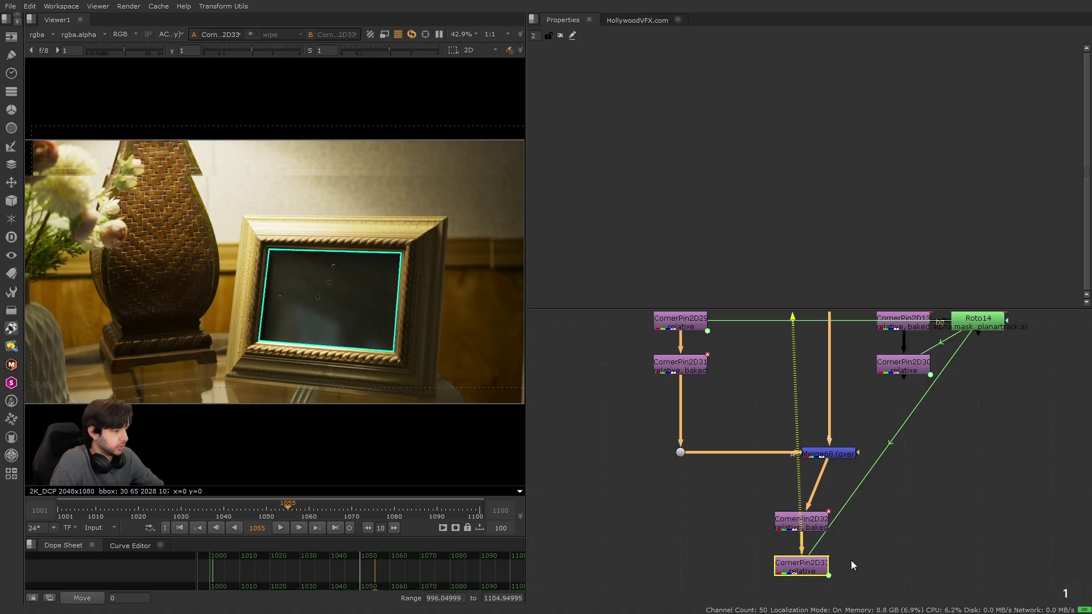
left_click(853, 566)
left_click(802, 567)
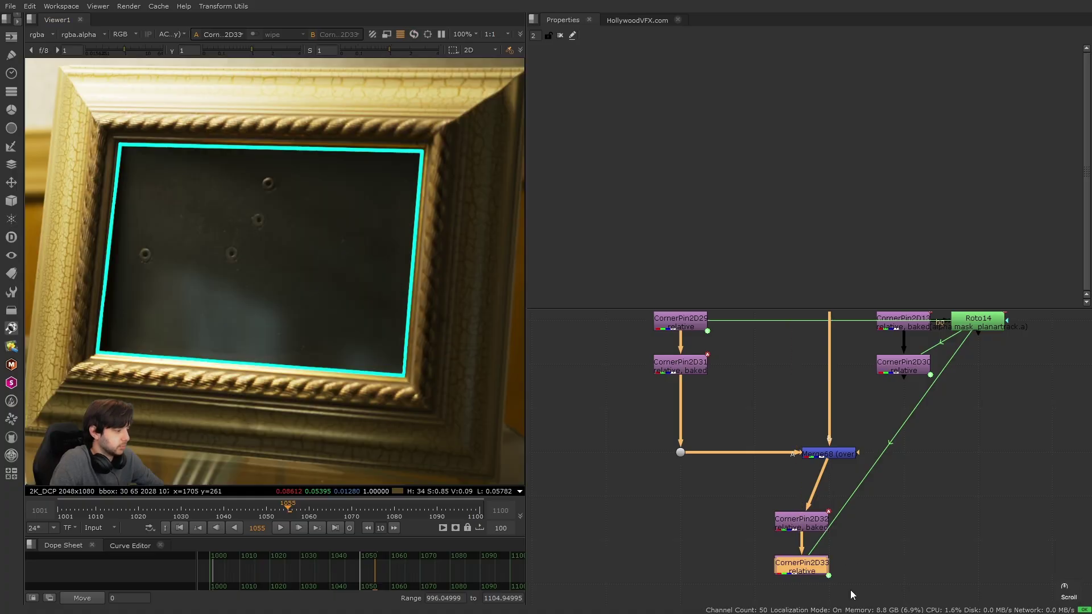
Try a Crop node below the pasted corner pins during playback, and delete it together with both pasted pins.
key("Tab")
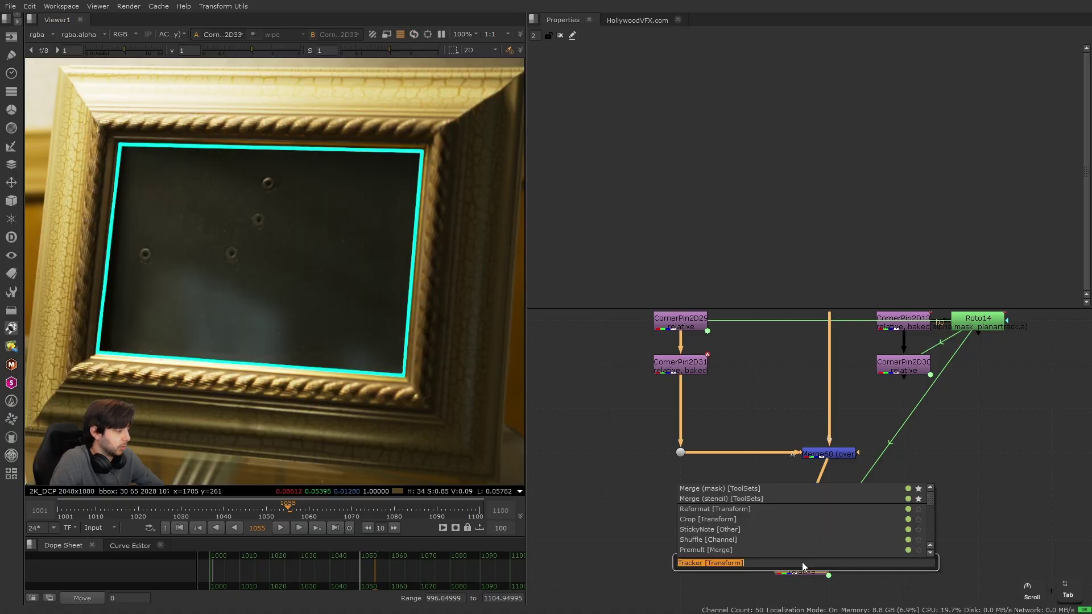
type("cr")
left_click(710, 490)
scroll(281, 320, "down", 4)
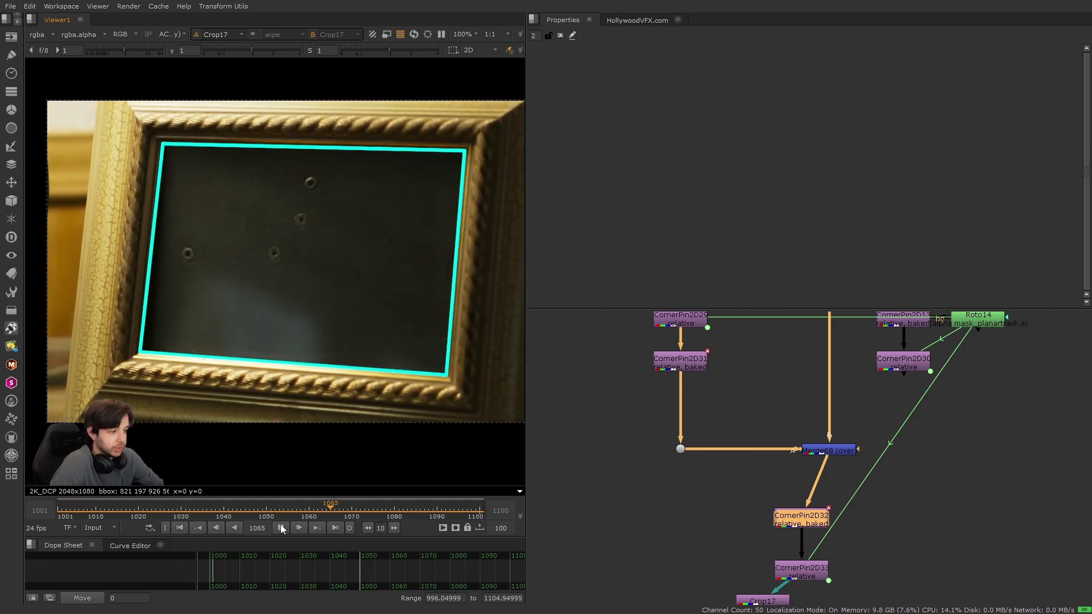
left_click_drag(699, 501, 829, 592)
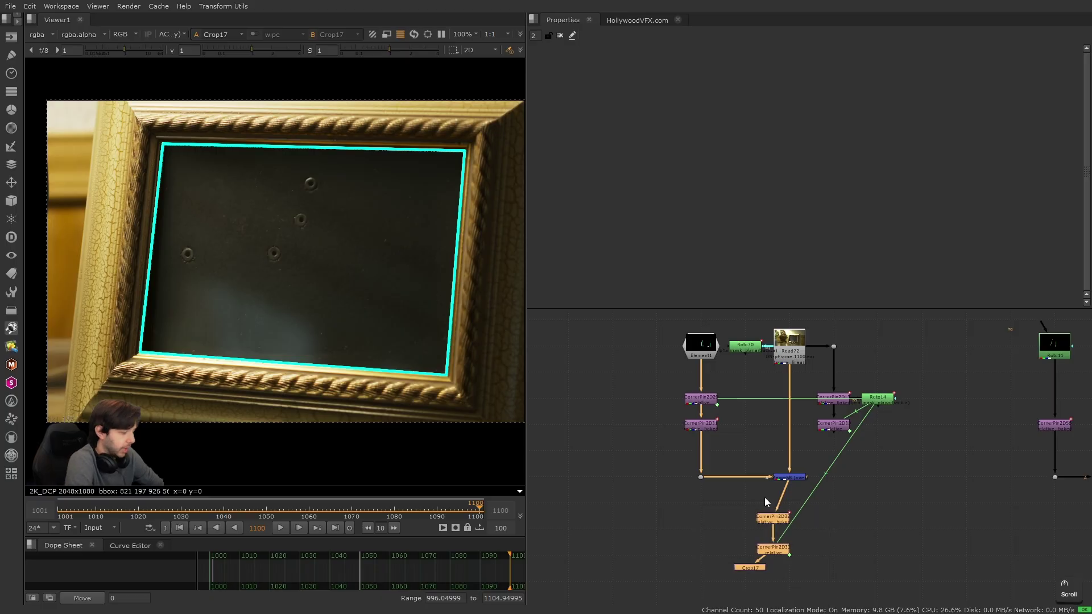
scroll(756, 478, "up", 2)
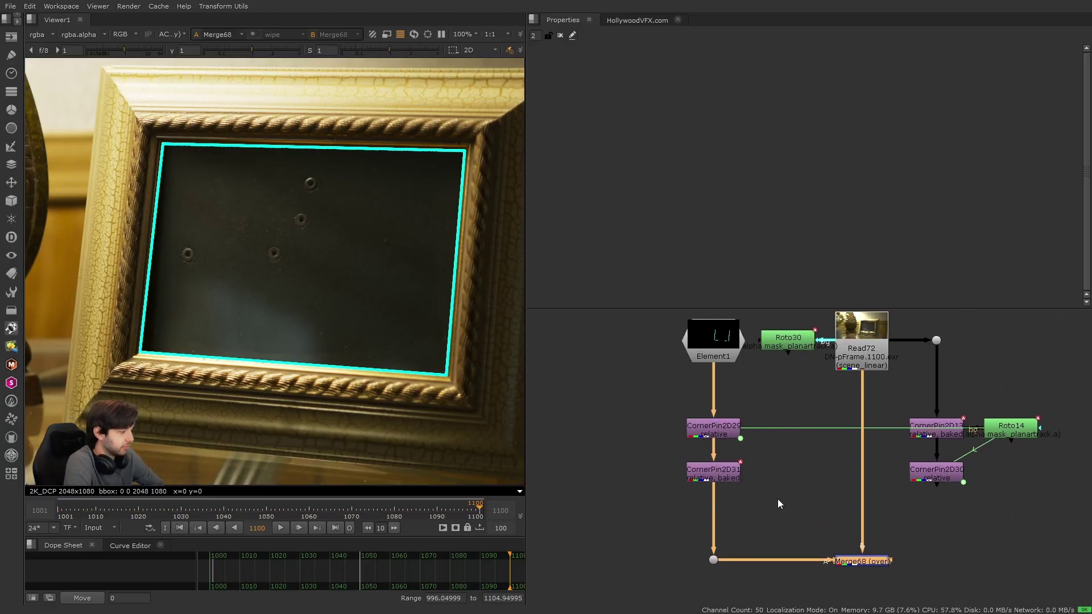
Merge CornerPin2D29 and CornerPin2D31 through the shot's last frame, and replace them in the Element1 branch with the merged corner pin.
left_click_drag(777, 500, 640, 398)
left_click(224, 7)
left_click(239, 30)
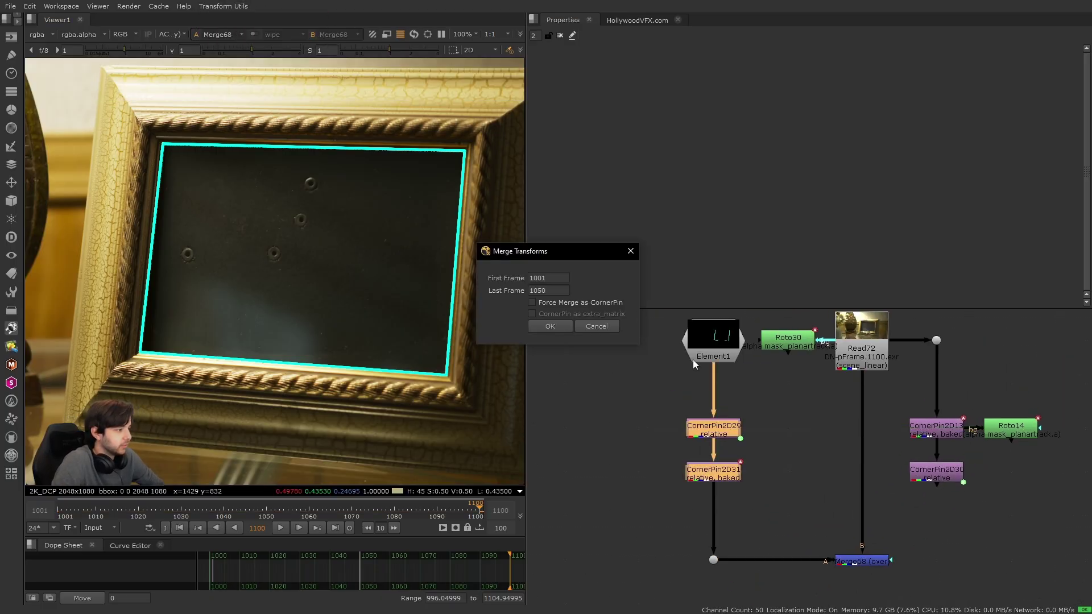
double_click(547, 291)
type("11")
key("Return")
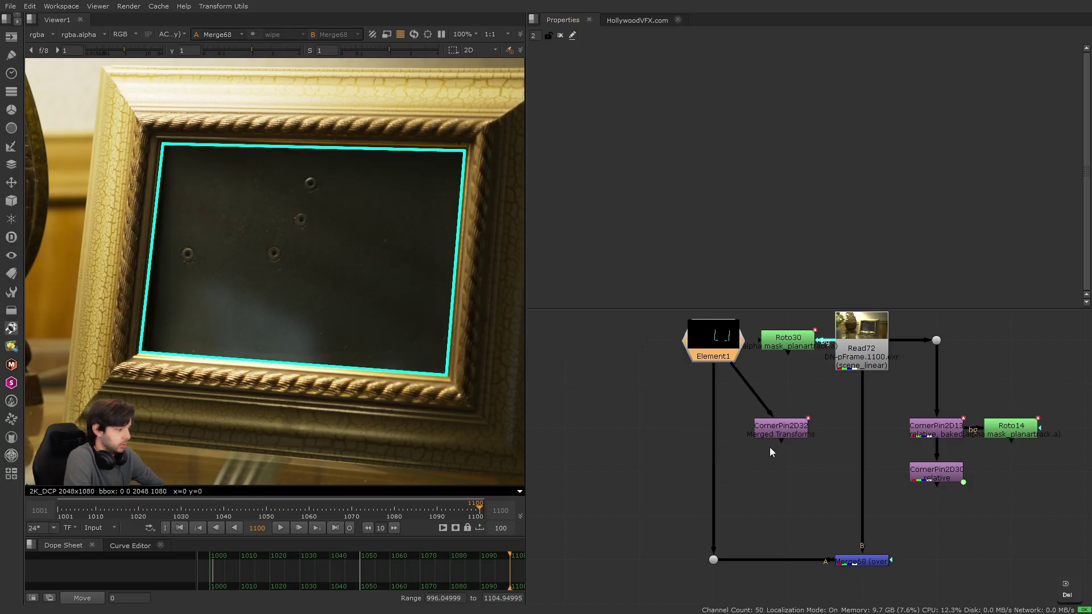
left_click_drag(775, 432, 707, 471)
Try an inverted copy of the merged corner pin below Merge68, and delete that copy after viewing its output.
key("ctrl+d")
key("ctrl+v")
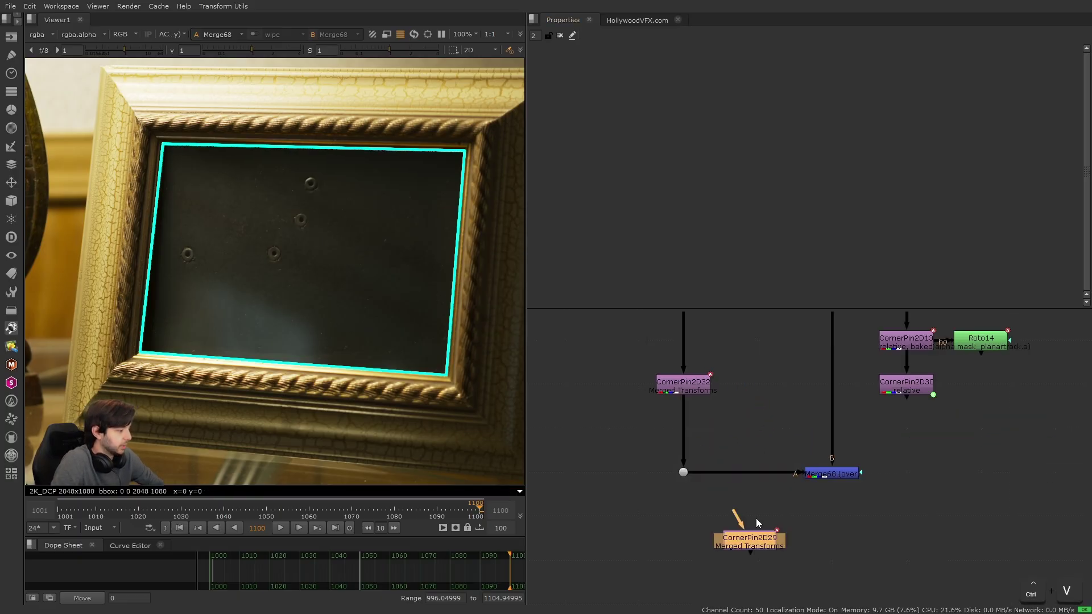
left_click_drag(683, 508, 803, 579)
key("1")
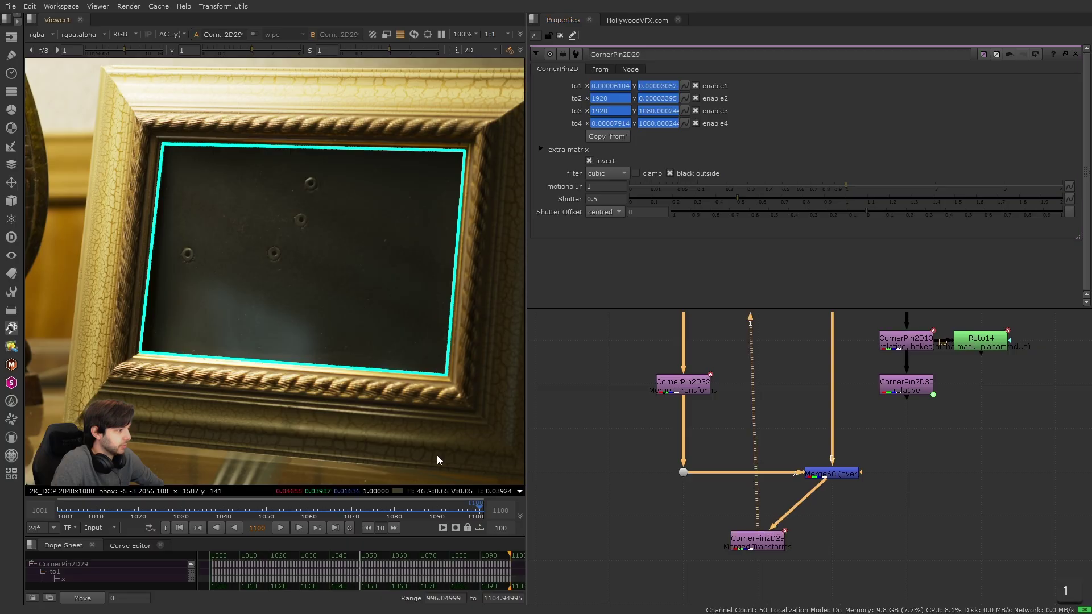
left_click_drag(683, 516, 826, 578)
key("Delete")
Go to the phone shot's node setup and display the Read71 plate fitted in the viewer.
scroll(799, 438, "down", 3)
middle_click_drag(799, 438, 655, 491)
scroll(711, 461, "up", 2)
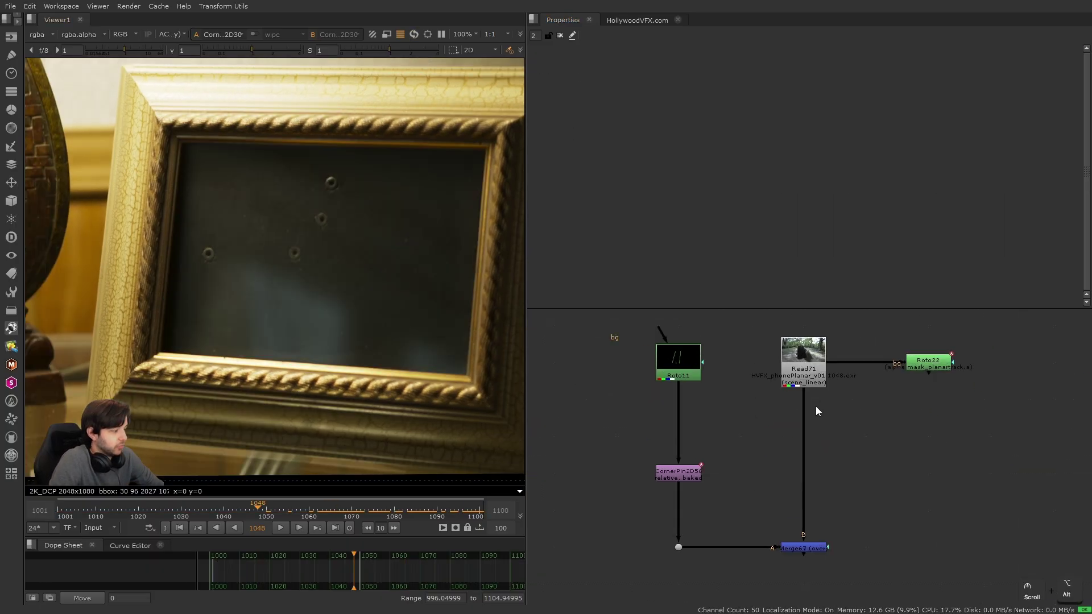
left_click(808, 375)
key("1")
key("f")
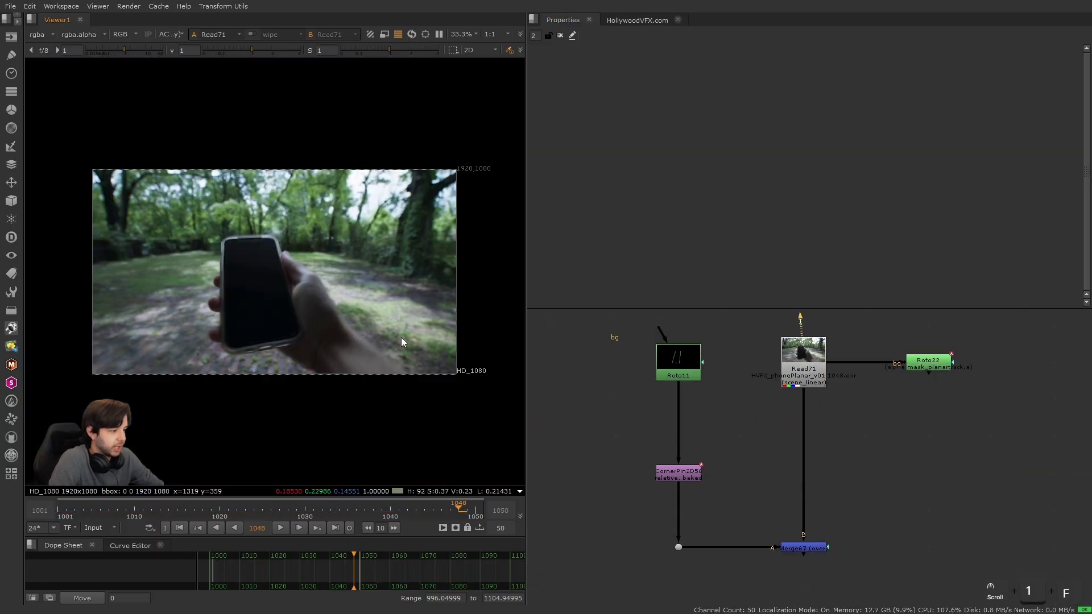
Display the Merge67 composite and compare the green outline on the phone at frames 1048 and 1001.
left_click_drag(741, 528, 892, 575)
key("1")
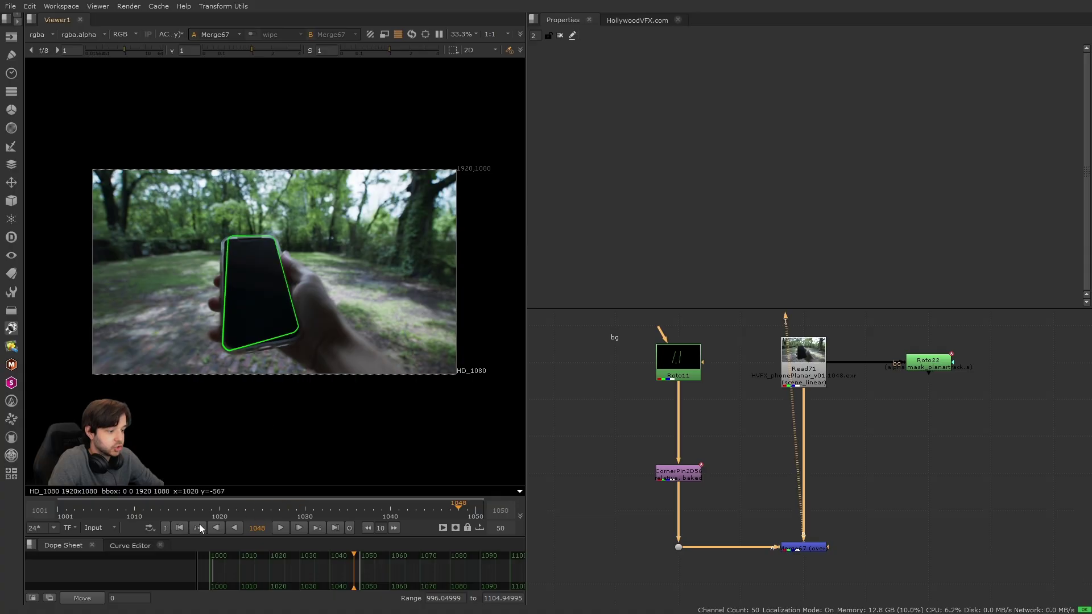
scroll(308, 373, "up", 3)
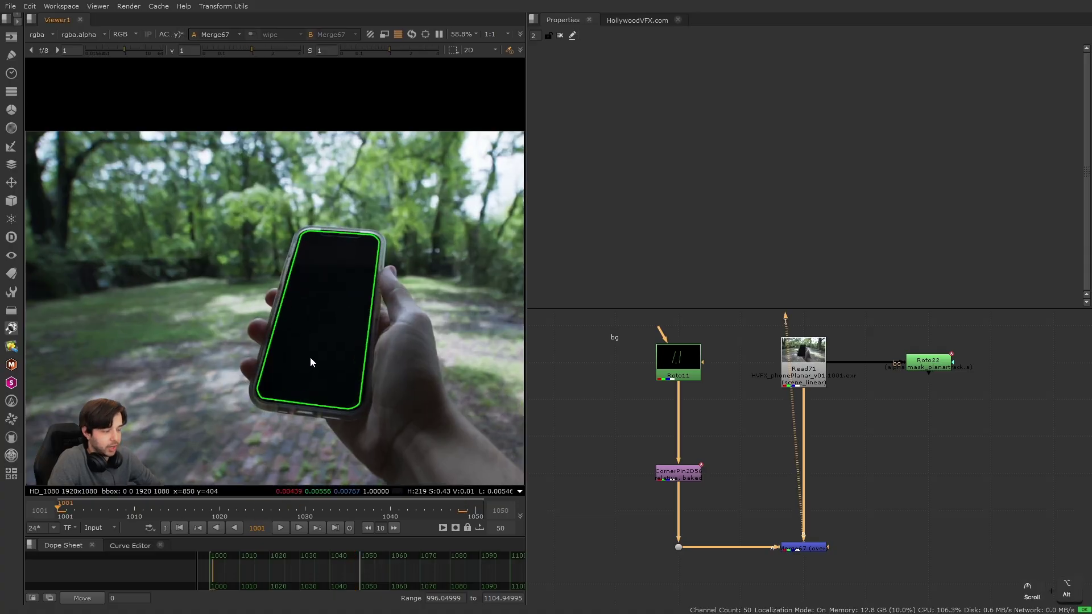
Display the Read71 plate and play the shot to examine the phone's movement.
left_click(795, 382)
key("1")
scroll(333, 291, "up", 3)
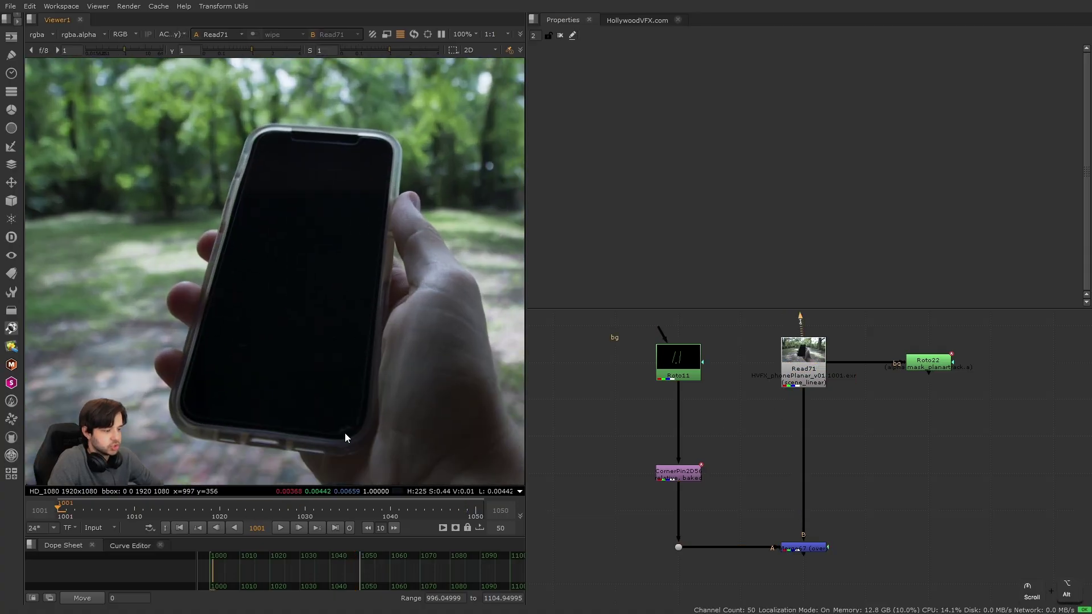
left_click(285, 526)
scroll(314, 412, "down", 1)
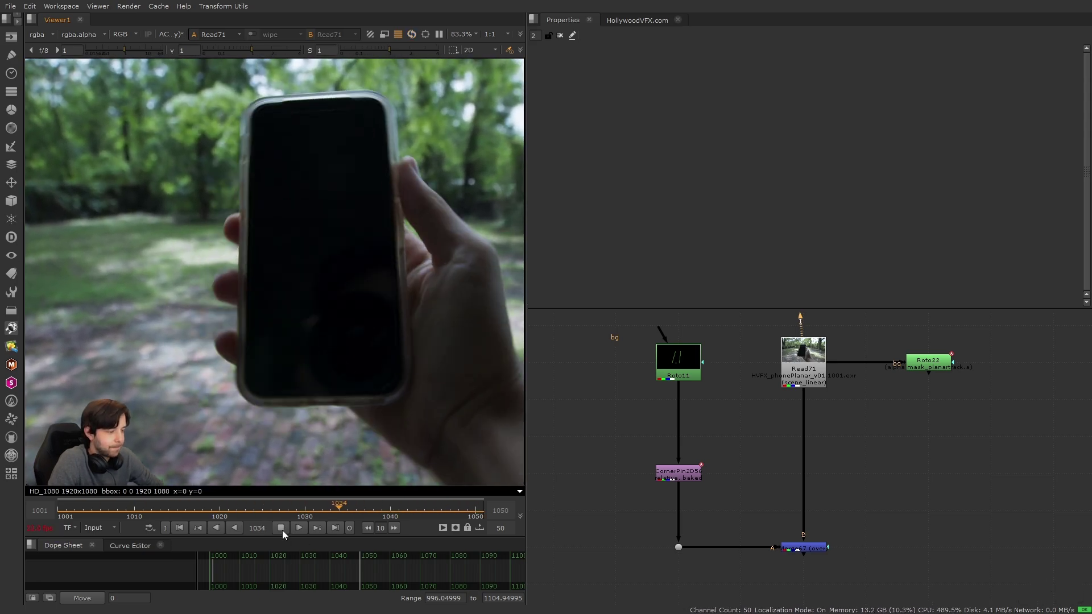
left_click(281, 528)
Display the Merge25 phone result in the Manual Tracking section and scrub it to frame 1050.
scroll(657, 483, "down", 5)
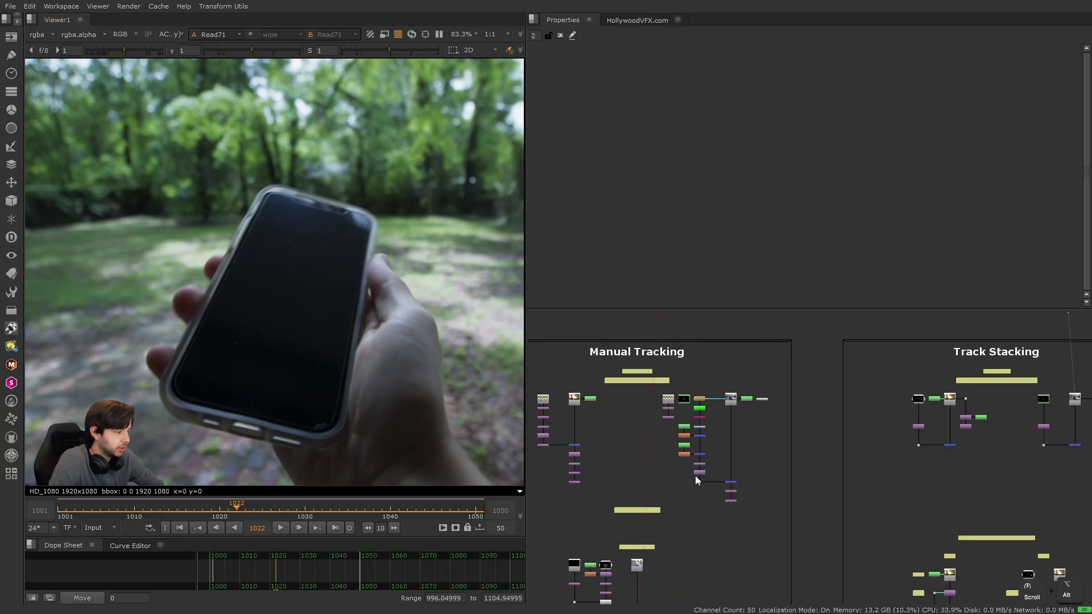
left_click(772, 490)
key("1")
left_click_drag(149, 511, 476, 517)
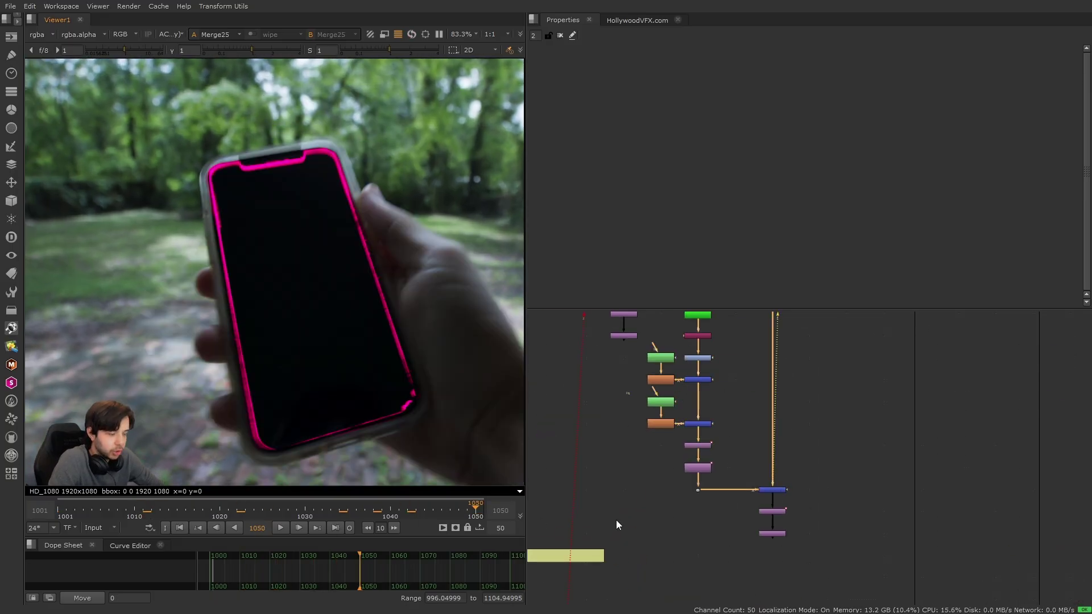
Return to the track-stacking phone setup and compare the Merge67 outline at the last and first frames.
left_click(700, 504)
scroll(700, 503, "up", 6)
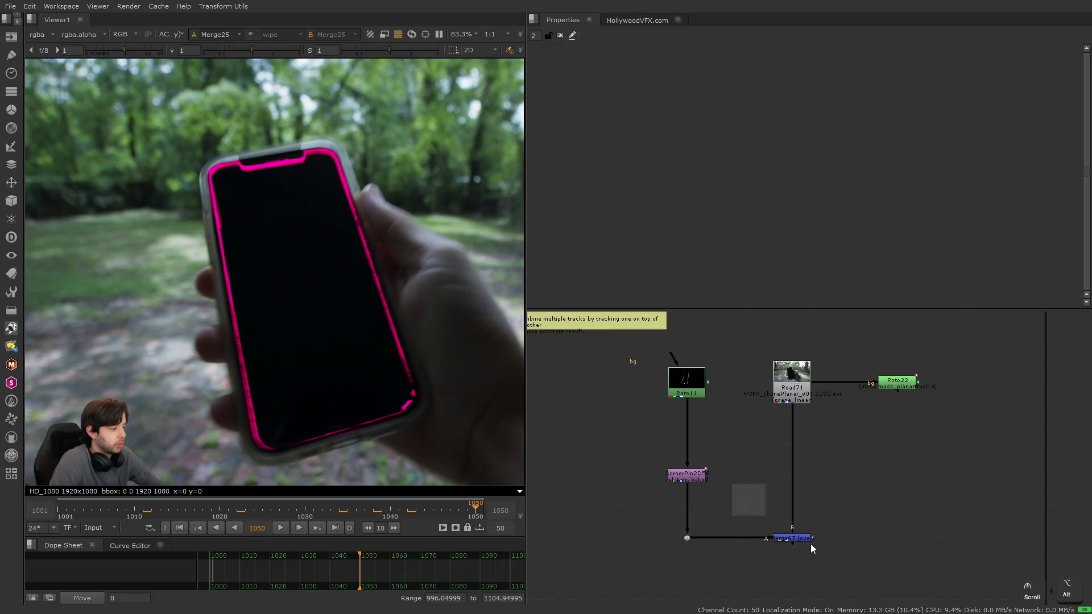
left_click(793, 538)
key("1")
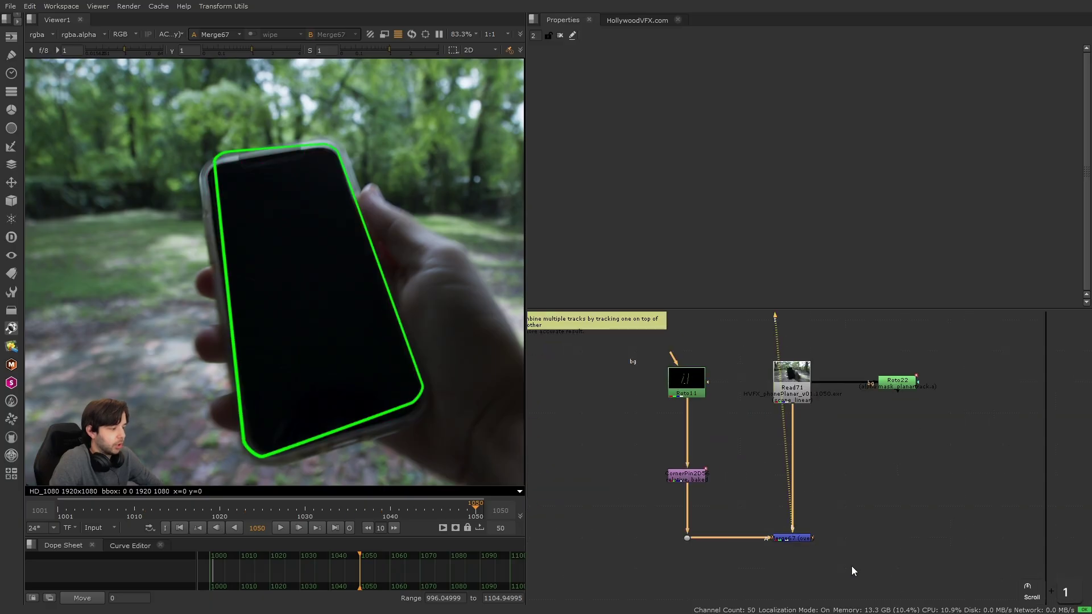
left_click(178, 528)
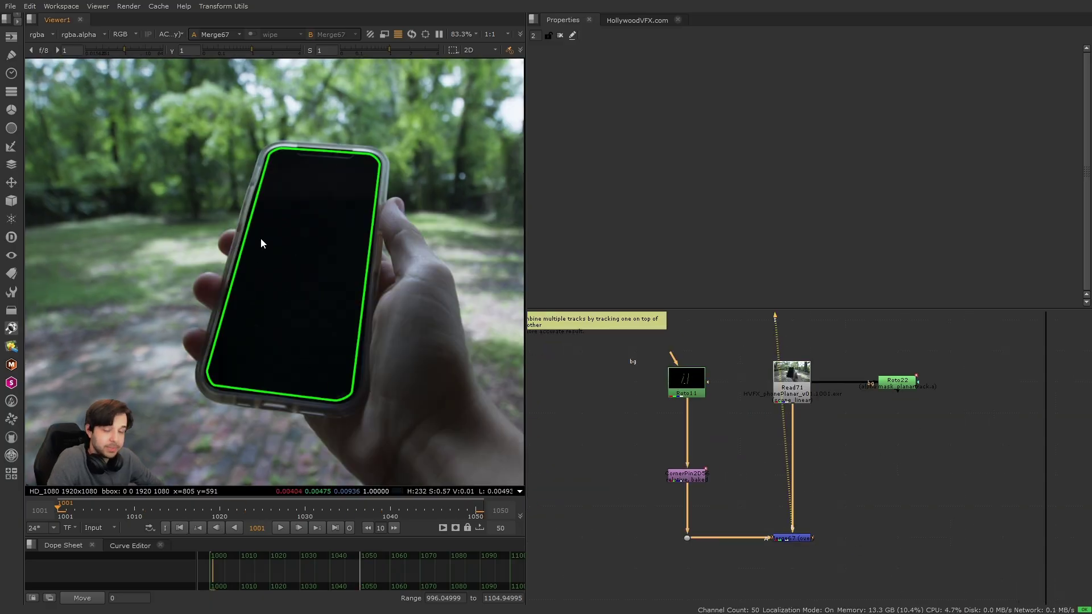
Display the Read71 plate and examine the phone screen's edges, notch and lower corners up close at the first frame.
left_click(808, 386)
key("1")
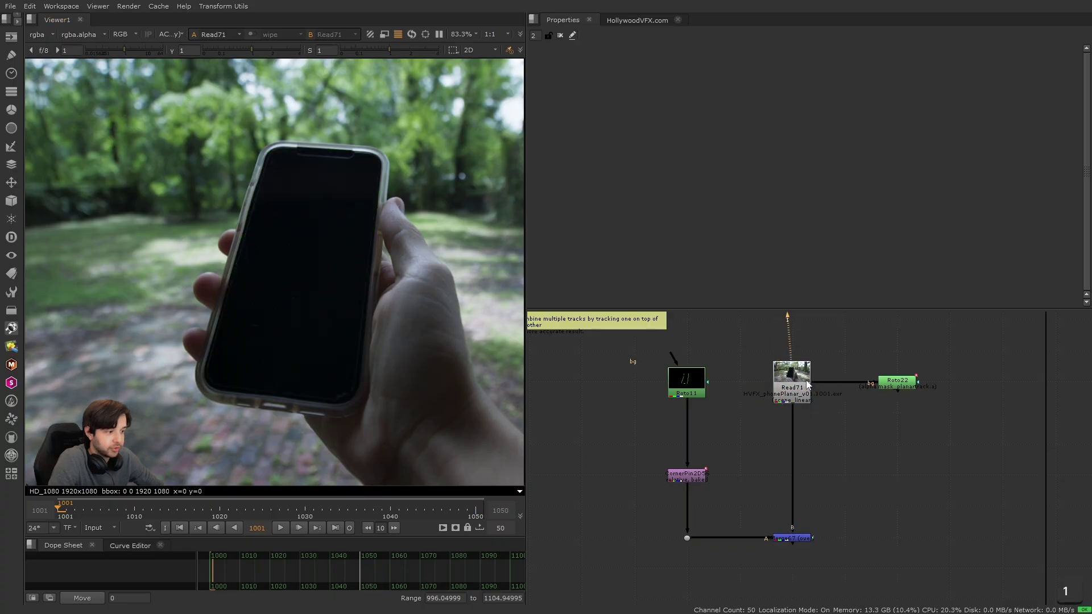
scroll(321, 375, "up", 1)
left_click_drag(321, 375, 287, 407, "alt")
left_click_drag(352, 333, 357, 319, "alt")
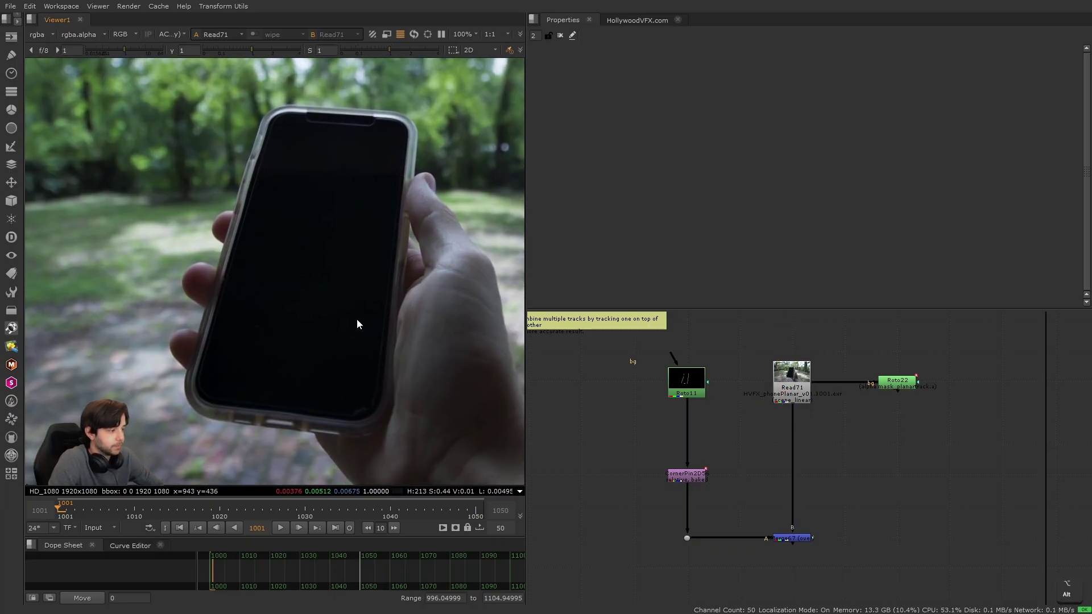
left_click_drag(386, 428, 385, 428)
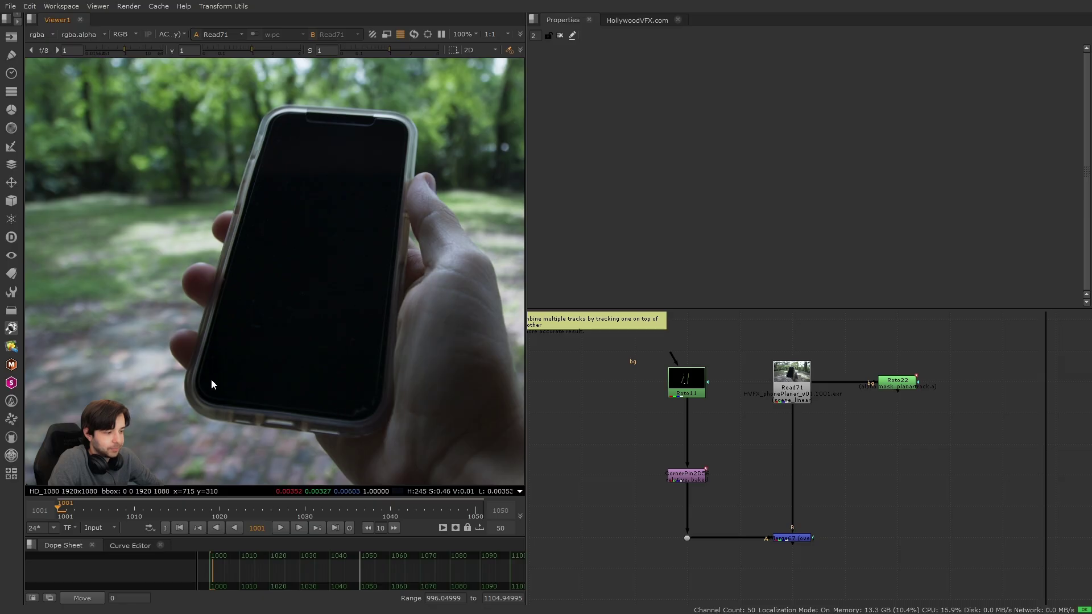
left_click_drag(266, 161, 254, 195, "alt")
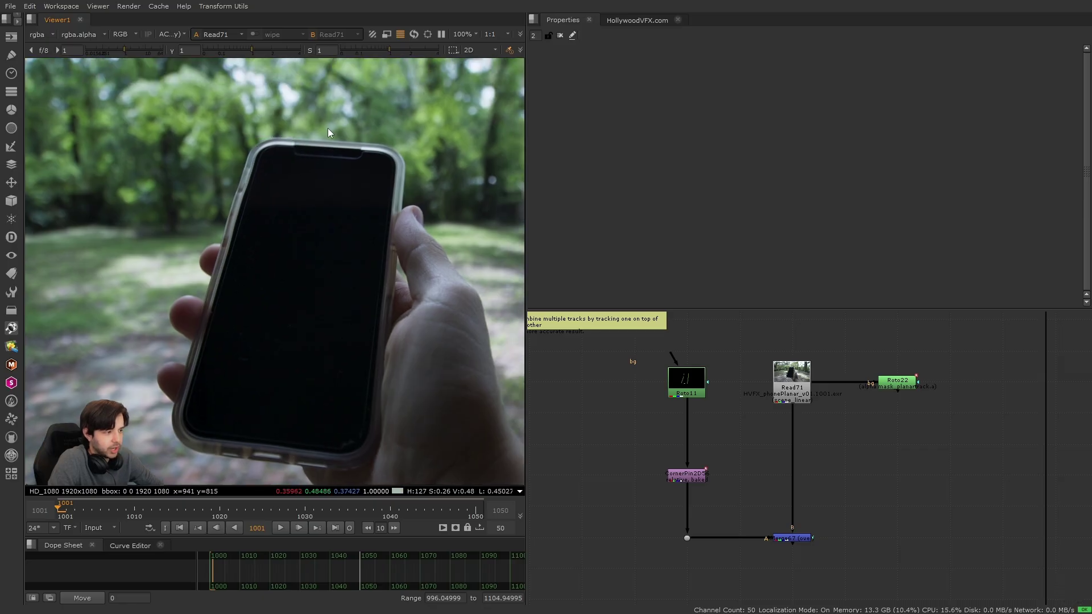
left_click_drag(328, 128, 405, 188, "ctrl")
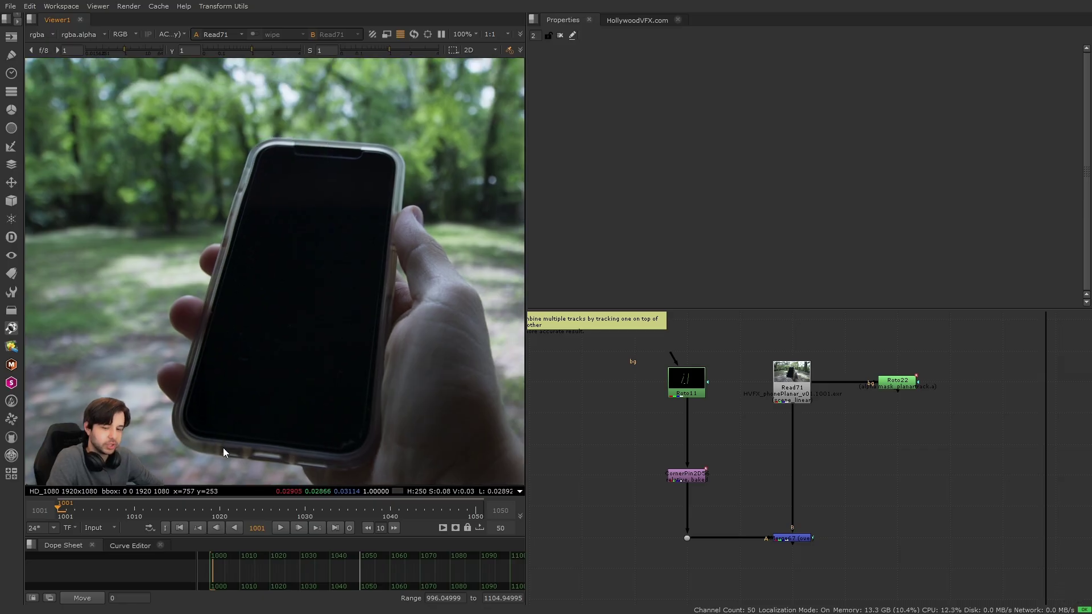
scroll(391, 355, "up", 5)
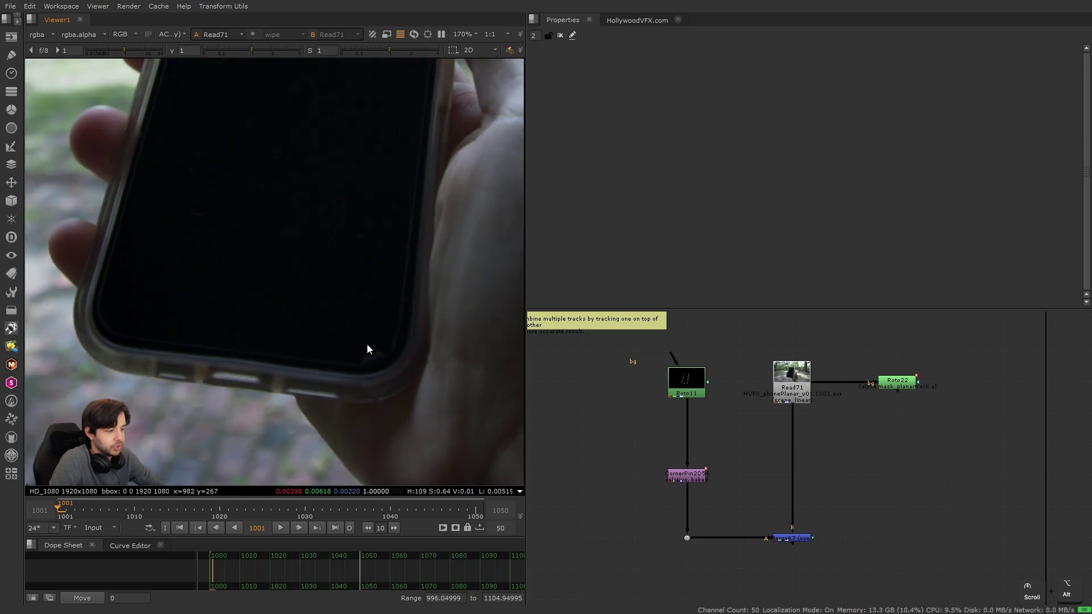
left_click_drag(317, 309, 336, 327, "ctrl")
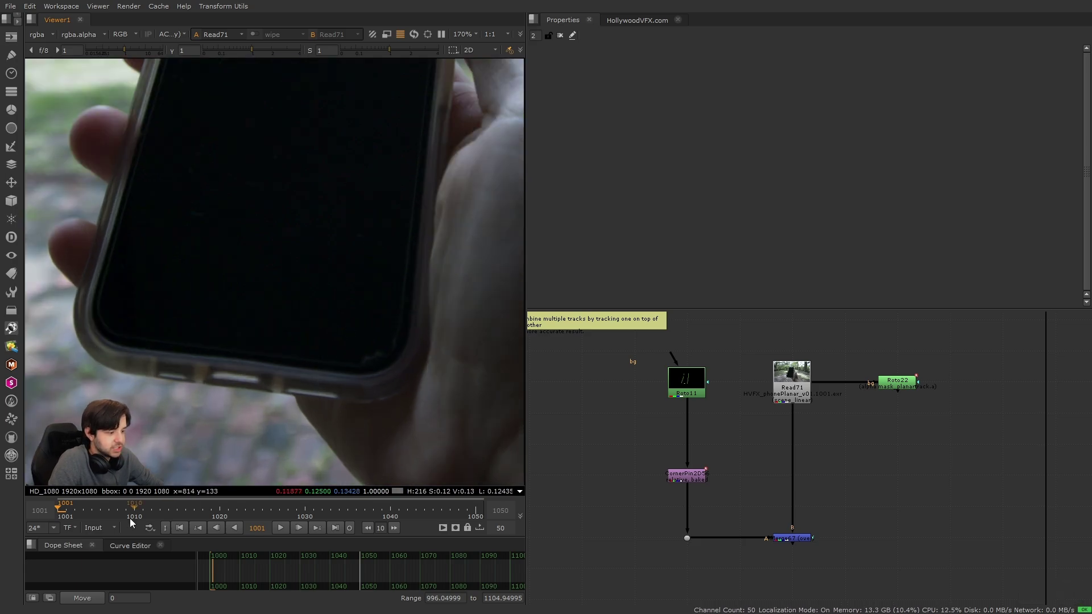
left_click_drag(130, 518, 131, 513)
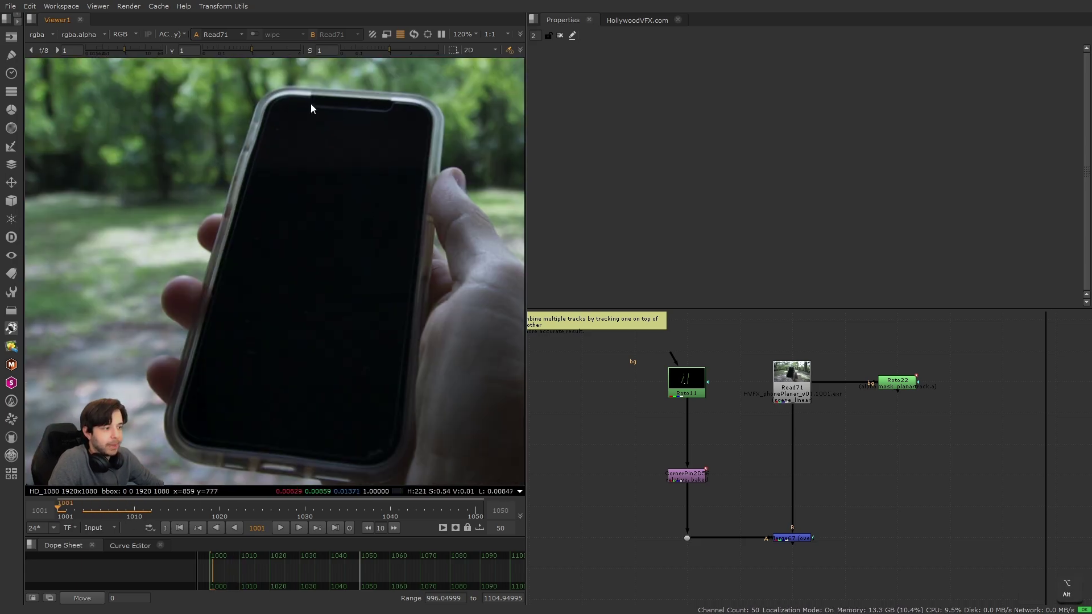
Paste the copied planar-track corner pin beside the Read71 branch.
left_click_drag(746, 467, 695, 462, "alt")
left_click(646, 475)
key("ctrl+v")
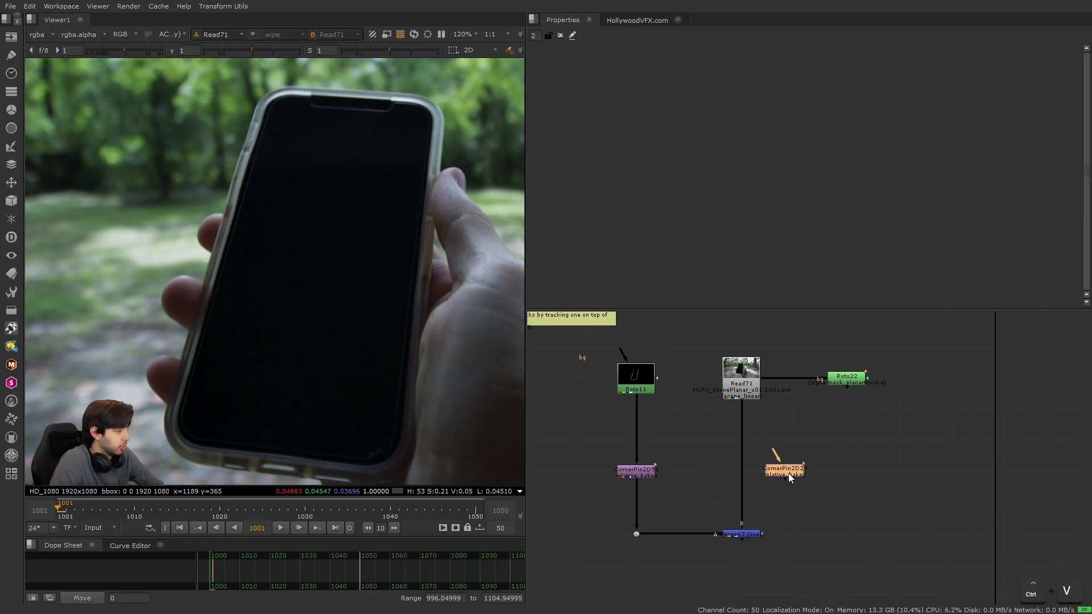
Inspect Roto22's tracked Bezier mask around the phone by scrubbing the shot, and close its properties.
double_click(844, 384)
scroll(399, 351, "down", 2)
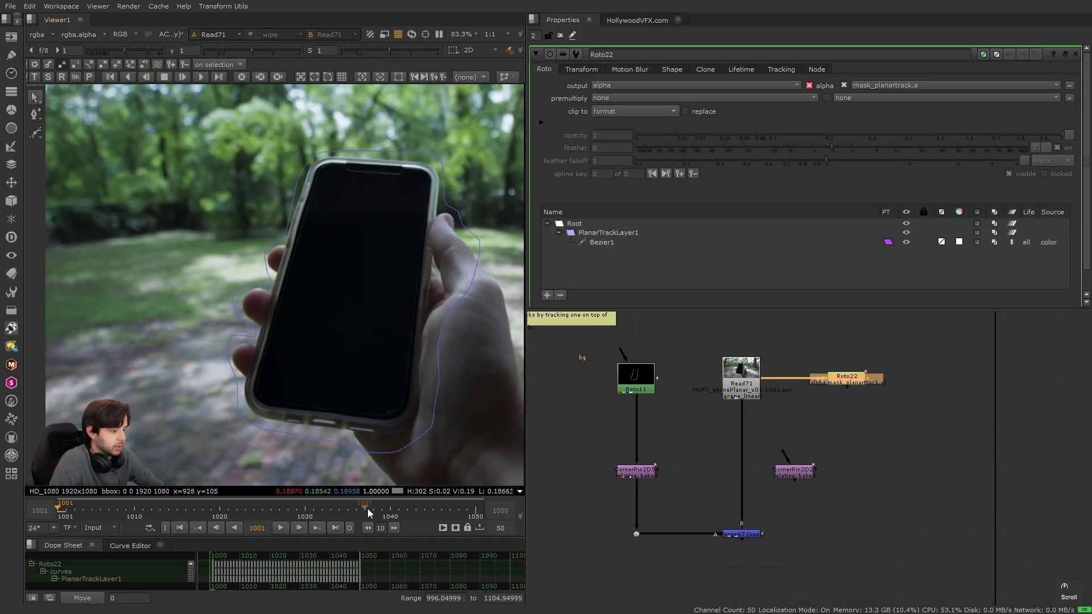
left_click_drag(369, 513, 342, 521)
left_click(184, 528)
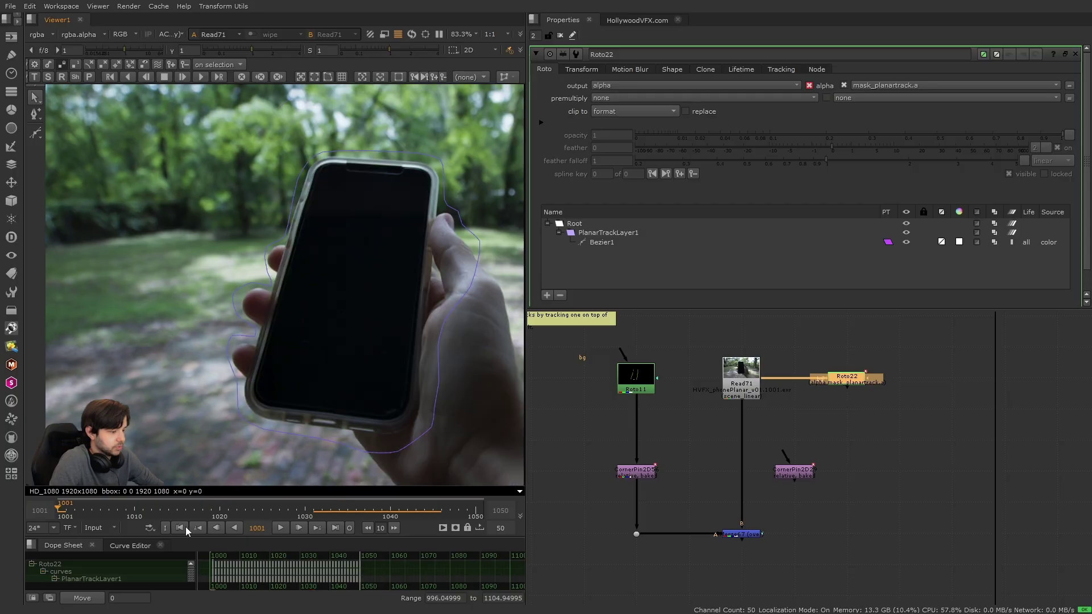
left_click(560, 35)
Connect CornerPin2D29 to Read71 through a Dot for a right-angled link, and move Roto22 to the opposite side of the plate.
scroll(748, 487, "up", 2, "alt")
middle_click_drag(822, 505, 763, 529)
left_click(730, 470)
left_click_drag(731, 472, 684, 361)
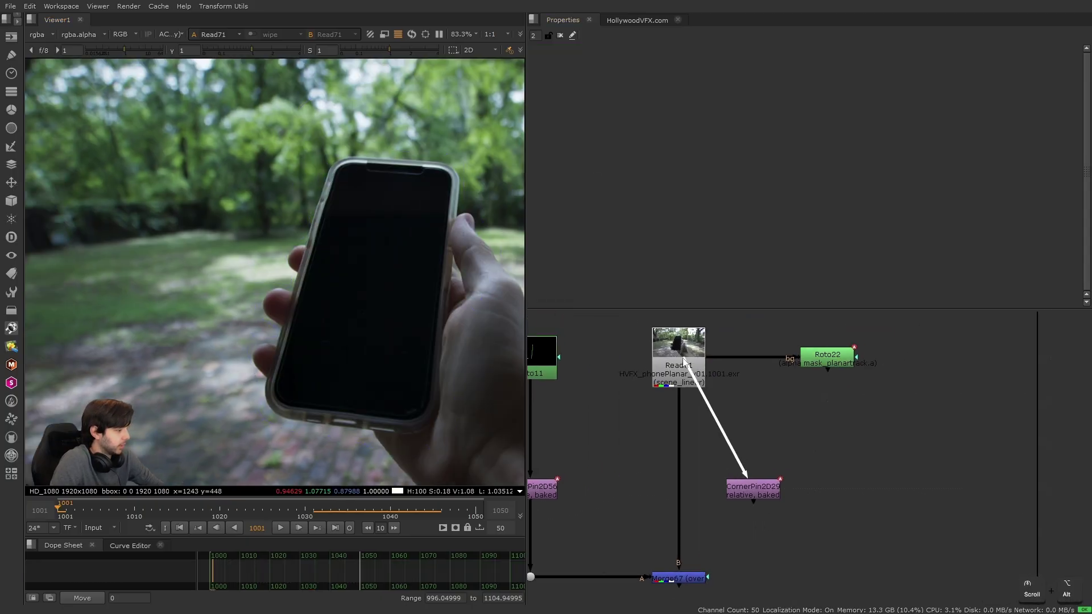
left_click_drag(812, 365, 598, 364)
left_click_drag(721, 433, 753, 358, "ctrl")
left_click_drag(754, 490, 753, 446)
Display CornerPin2D29 in the viewer and enable its invert option to stabilize the phone.
key("1")
double_click(754, 447)
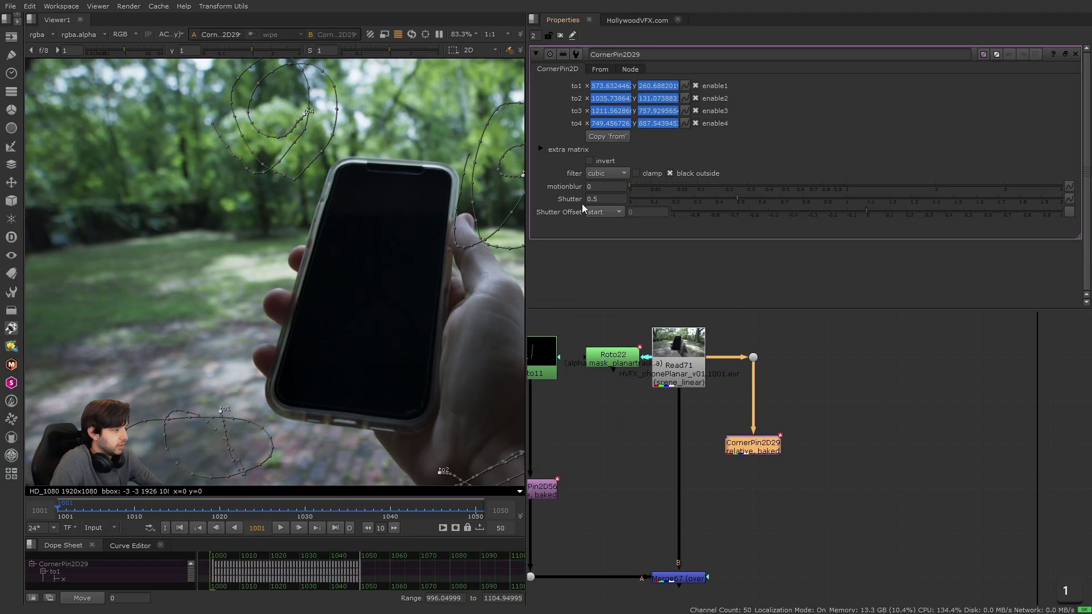
left_click(590, 161)
Examine the stabilized phone screen's lower-right corner through the shot, marking it with a sample region during playback.
left_click_drag(348, 508, 373, 521)
scroll(389, 430, "up", 3)
left_click_drag(363, 363, 463, 432)
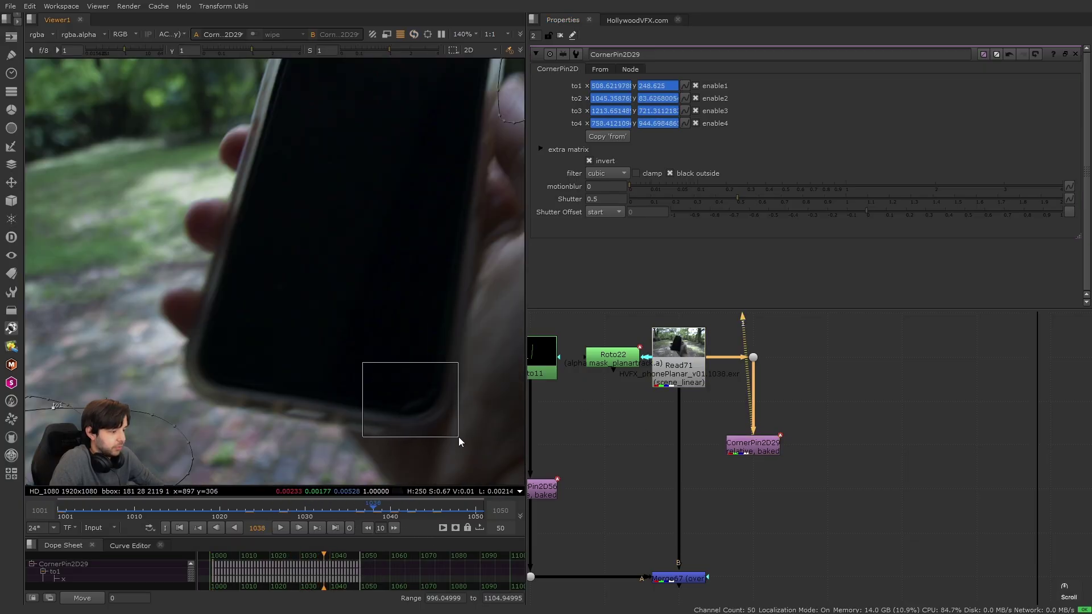
right_click(459, 437, "ctrl")
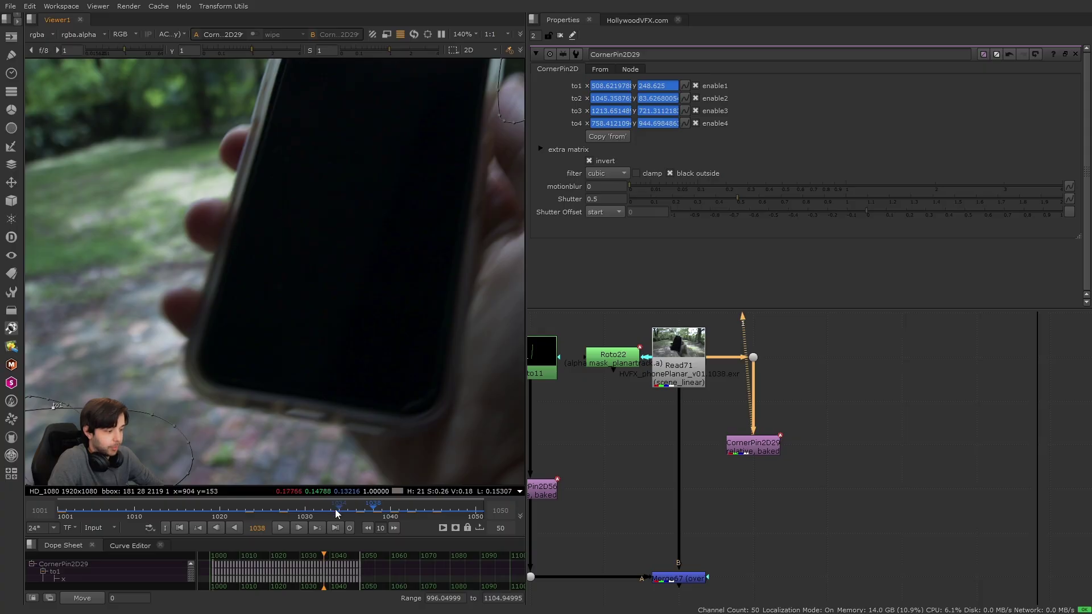
left_click_drag(336, 510, 116, 516)
left_click_drag(396, 369, 462, 430, "ctrl+shift")
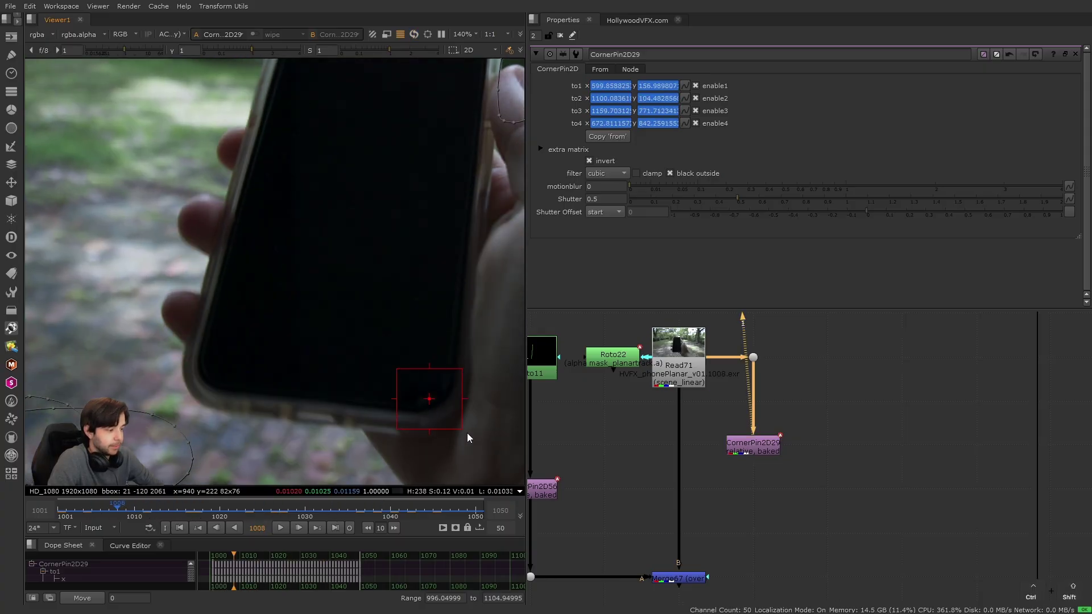
key("l")
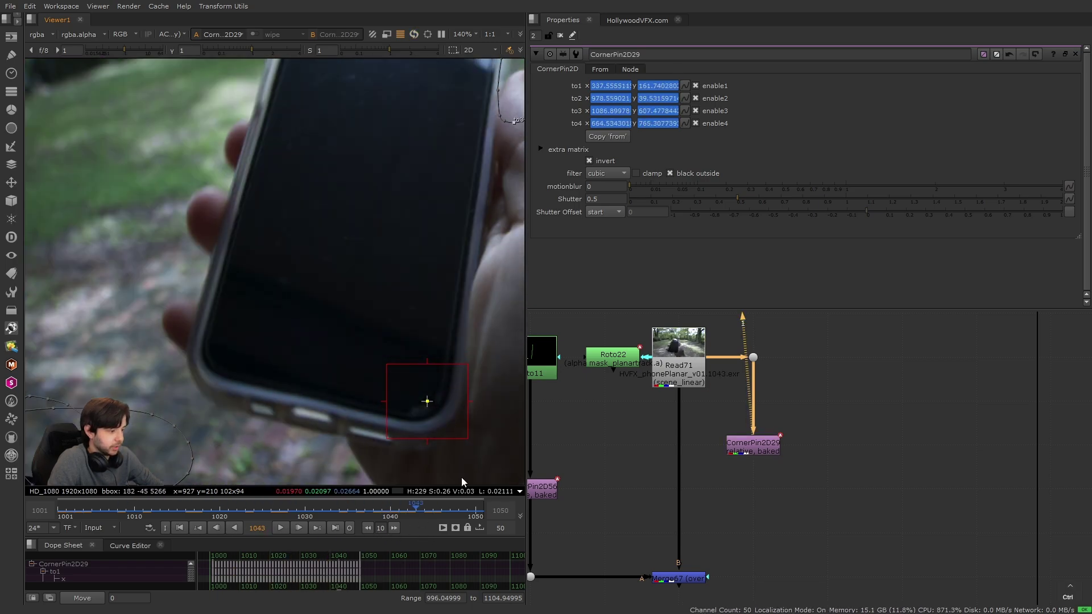
right_click(462, 476, "ctrl")
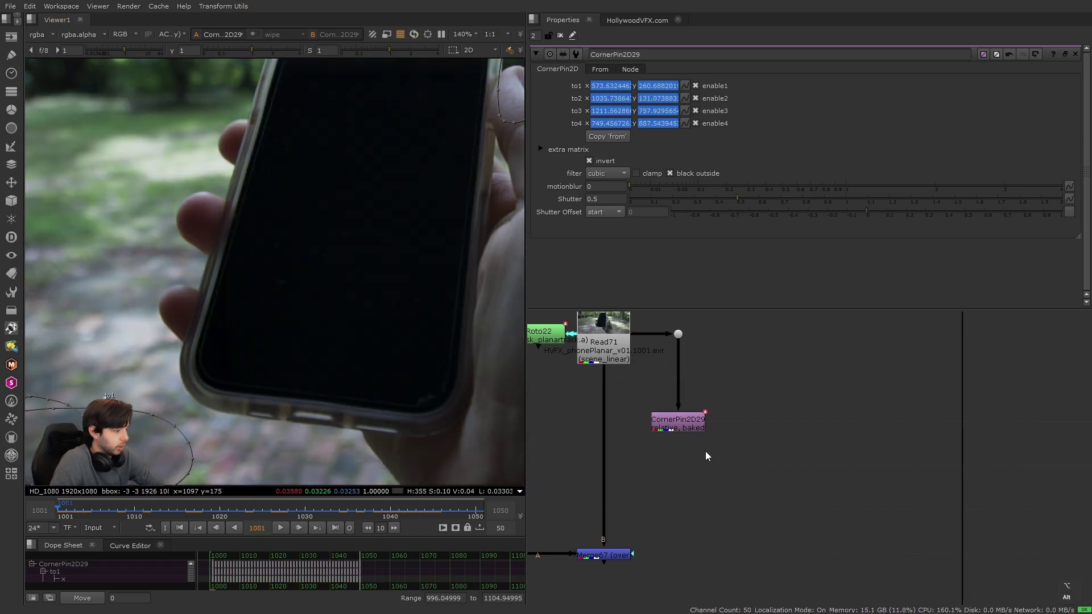
Add a Tracker node fed by the inverted CornerPin2D29 and place it beside the corner pin.
left_click(690, 424)
key("Tab")
type("trac")
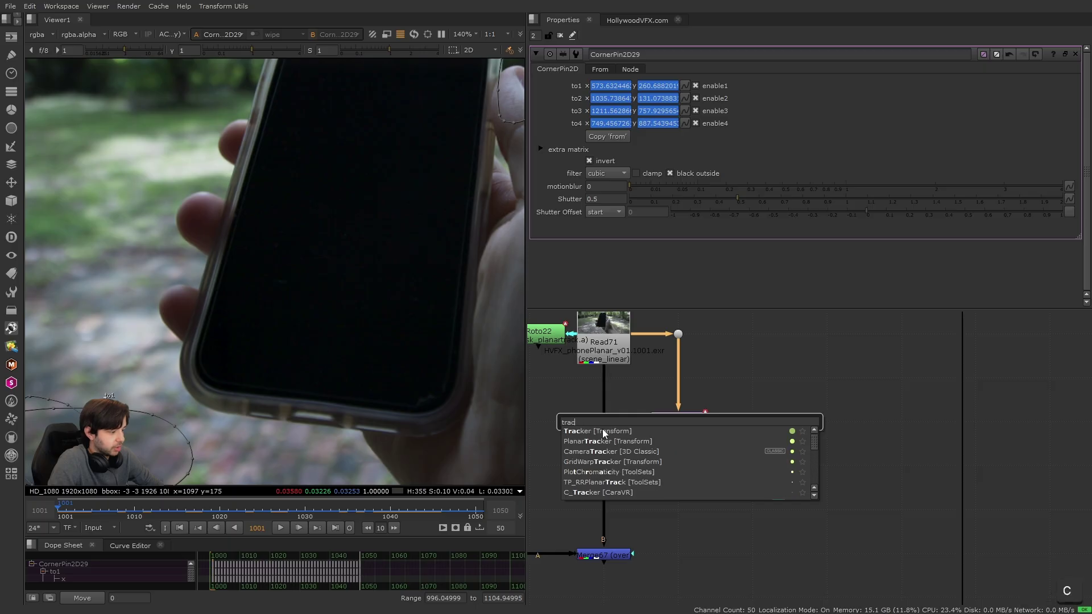
key("Return")
left_click_drag(710, 472, 753, 428)
scroll(745, 427, "up", 2)
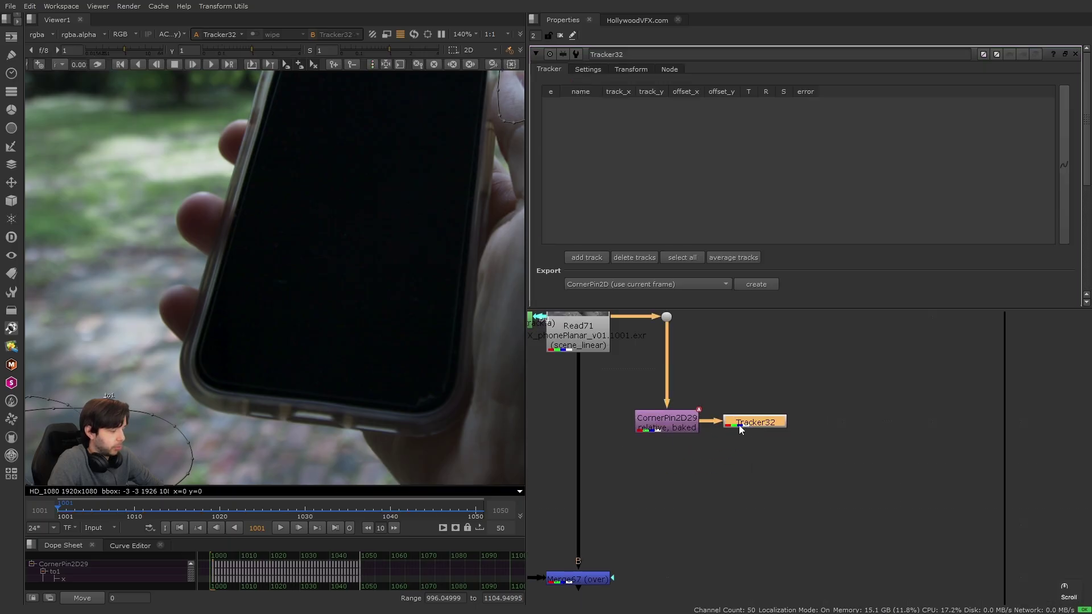
Place a track point on the phone screen's lower-right corner at 980, 261.5, and look over the tracker's settings.
scroll(416, 416, "up", 2)
left_click(437, 398, "ctrl+alt")
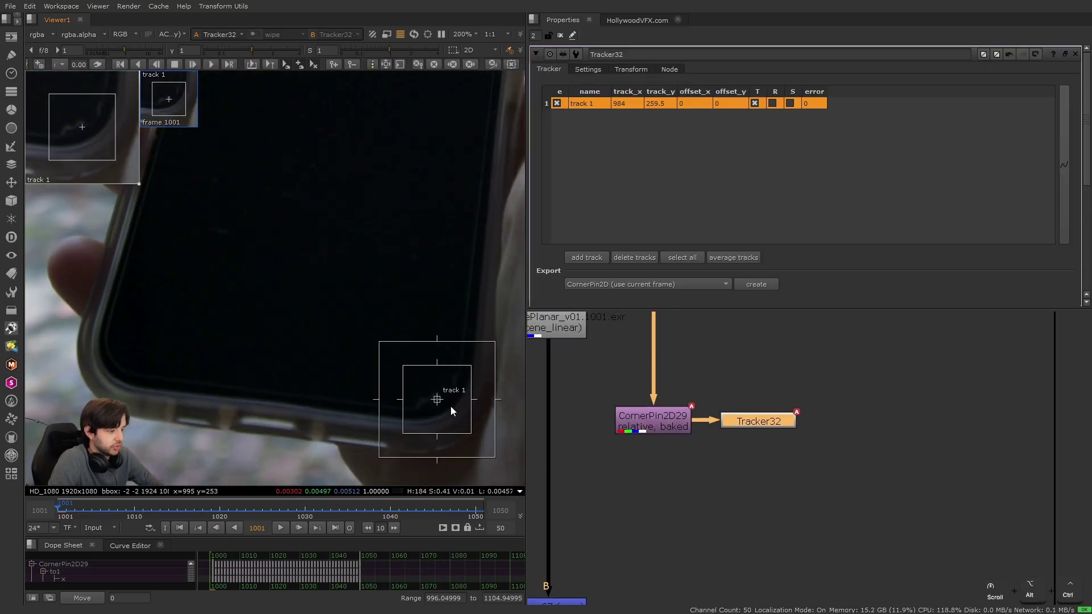
left_click_drag(442, 402, 436, 400)
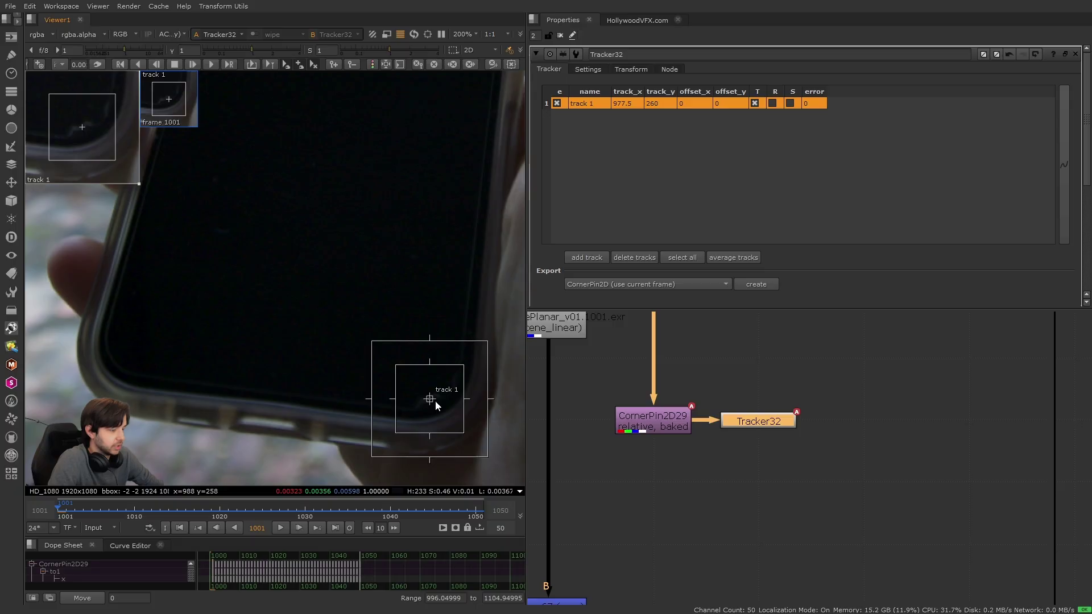
left_click(631, 69)
left_click(588, 69)
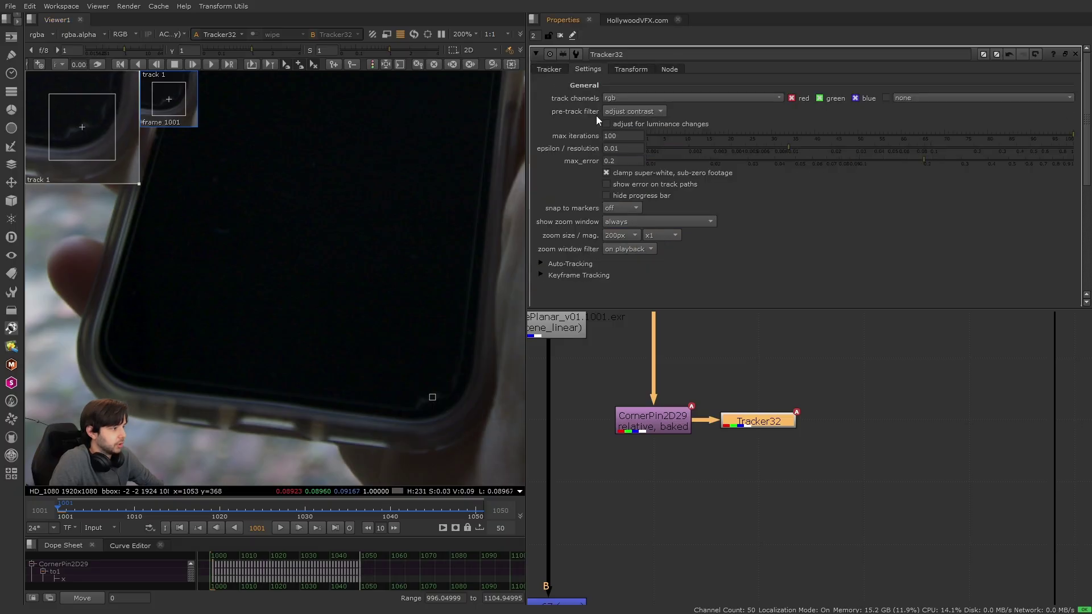
left_click(548, 70)
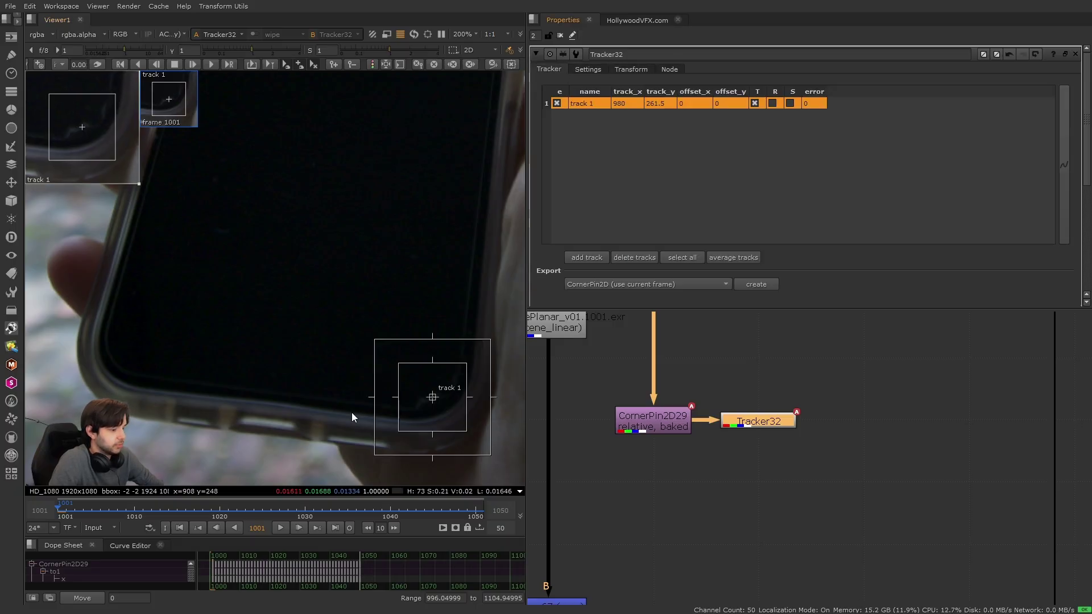
Track the corner point forward to frame 1050 and review the tracked path by scrubbing and playing backward.
key("v")
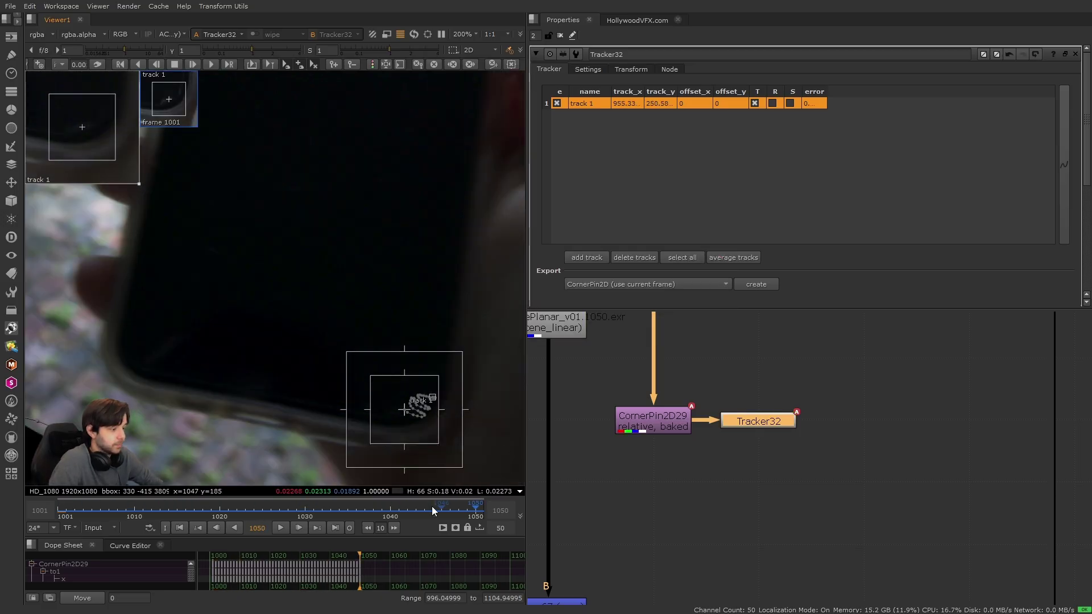
left_click_drag(459, 510, 288, 518)
left_click(236, 528)
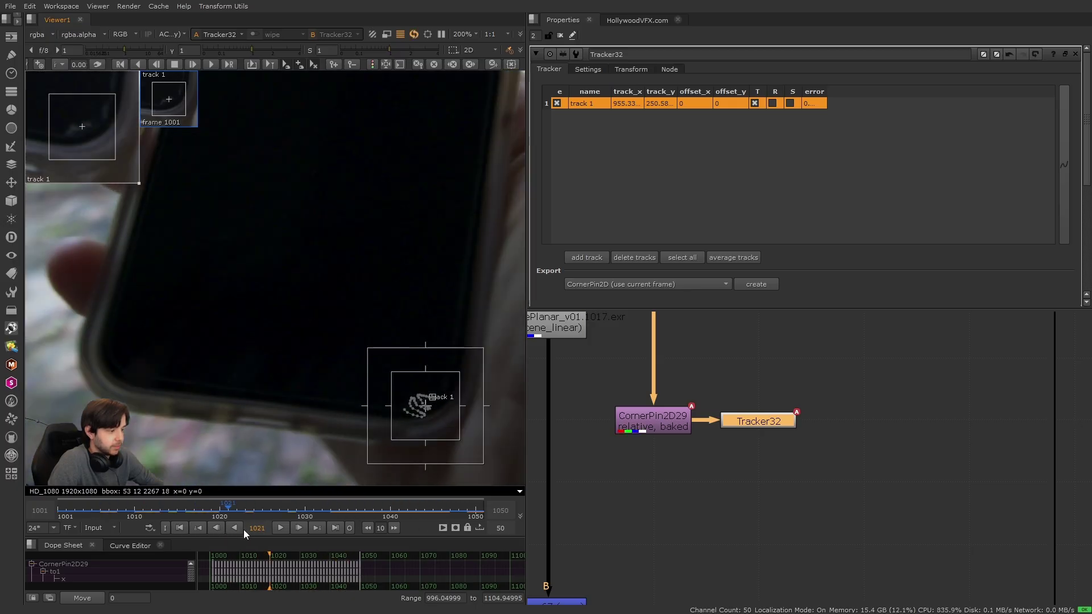
Examine the tracked point and the remaining screen corners on the stabilized phone, along with the nodes feeding the tracker.
scroll(291, 387, "down", 3)
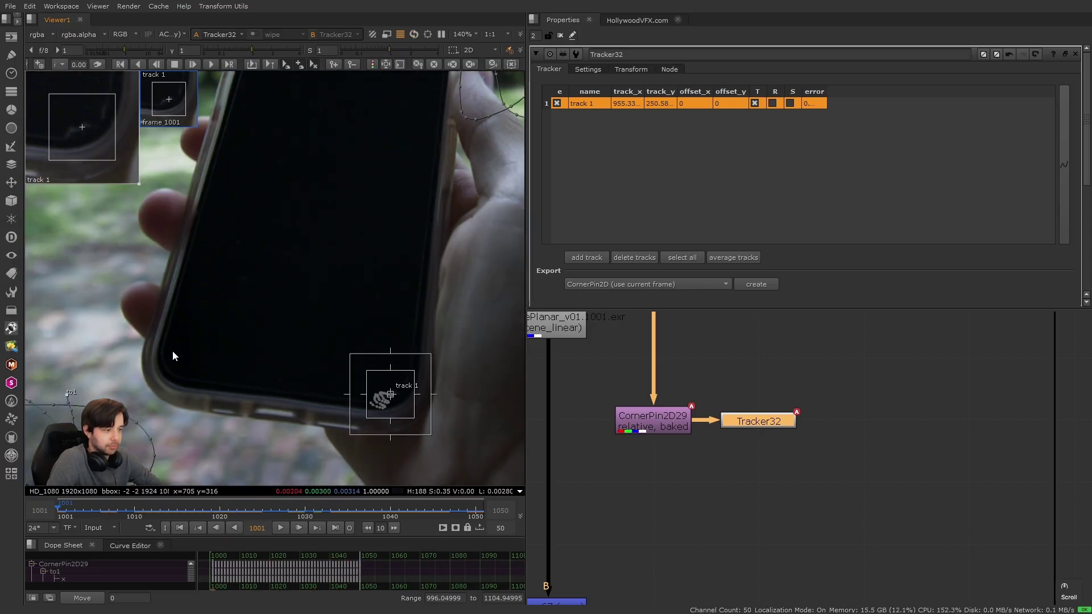
middle_click_drag(256, 349, 249, 438)
scroll(267, 395, "down", 1)
middle_click_drag(268, 395, 318, 343)
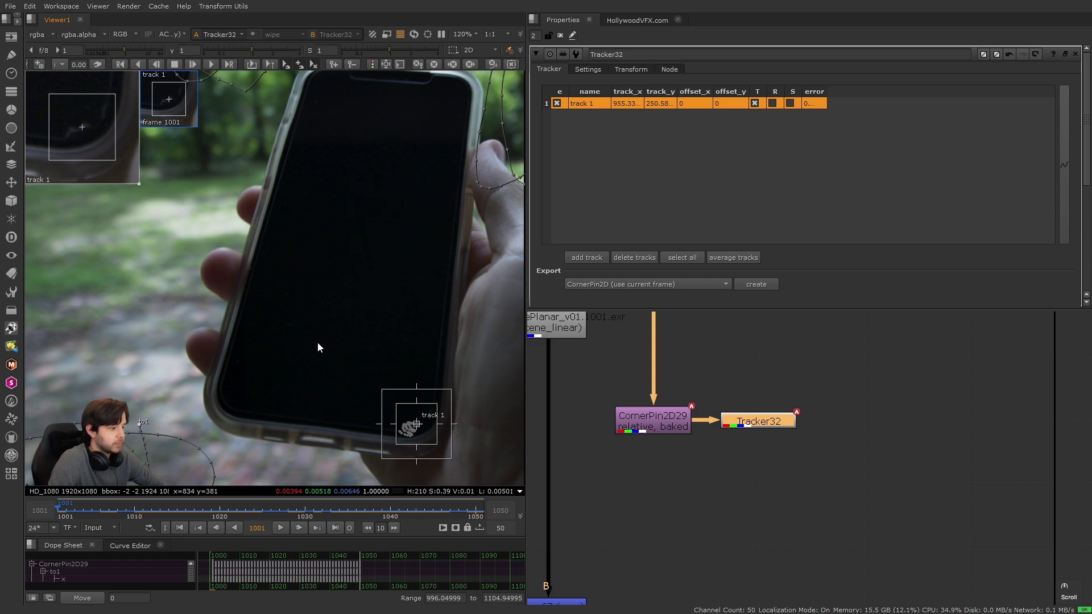
middle_click_drag(353, 400, 296, 347)
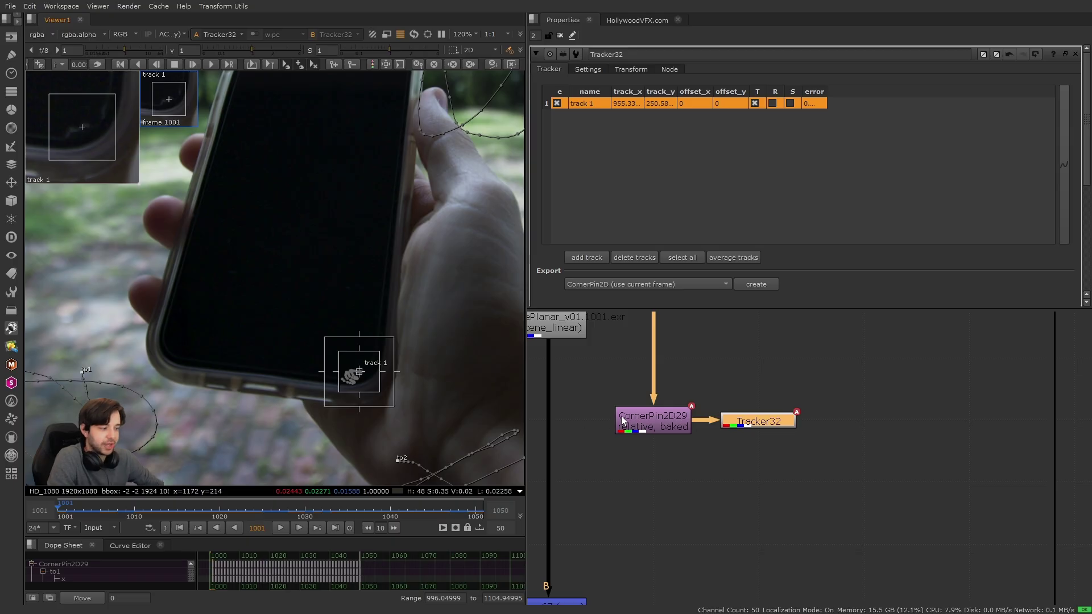
middle_click_drag(587, 408, 725, 429)
left_click(727, 441)
scroll(366, 233, "down", 2)
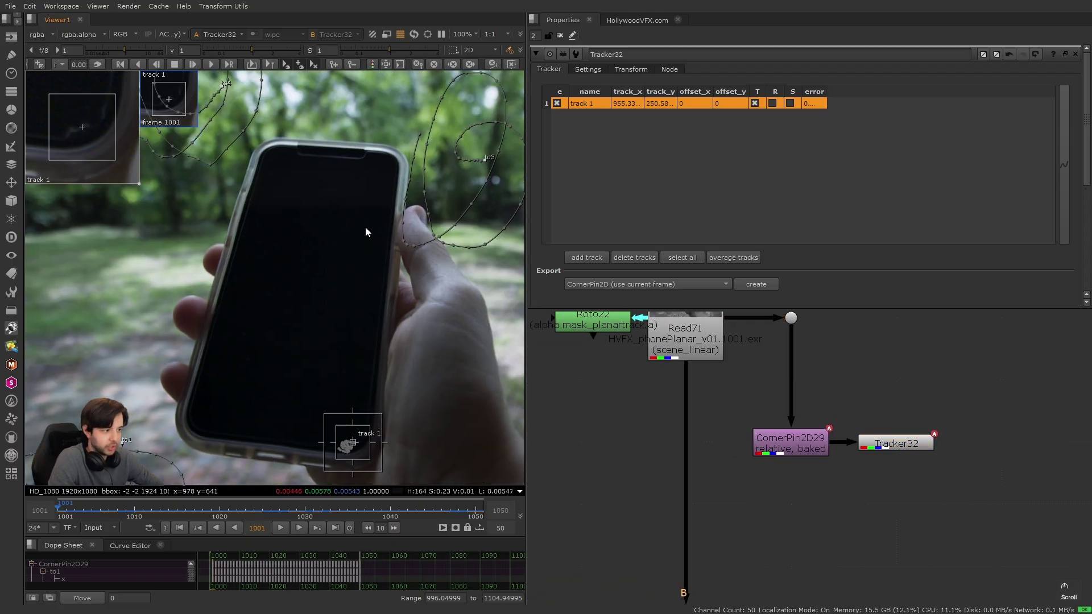
scroll(388, 343, "up", 5)
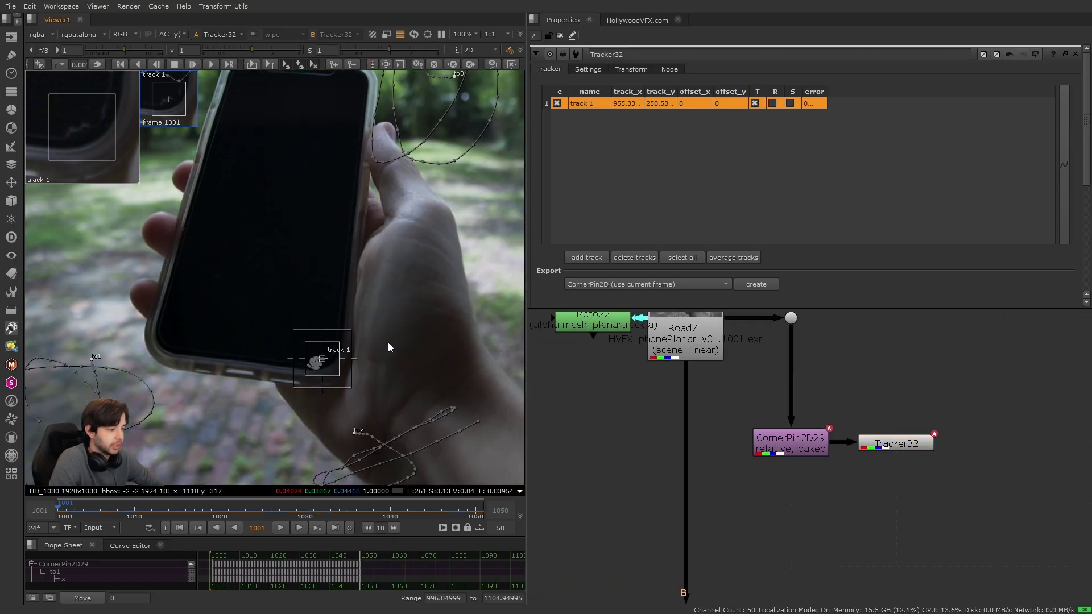
Close the open node settings and add a CornerPin2D node between Roto11 and CornerPin2D56.
left_click(896, 443)
scroll(644, 497, "down", 5)
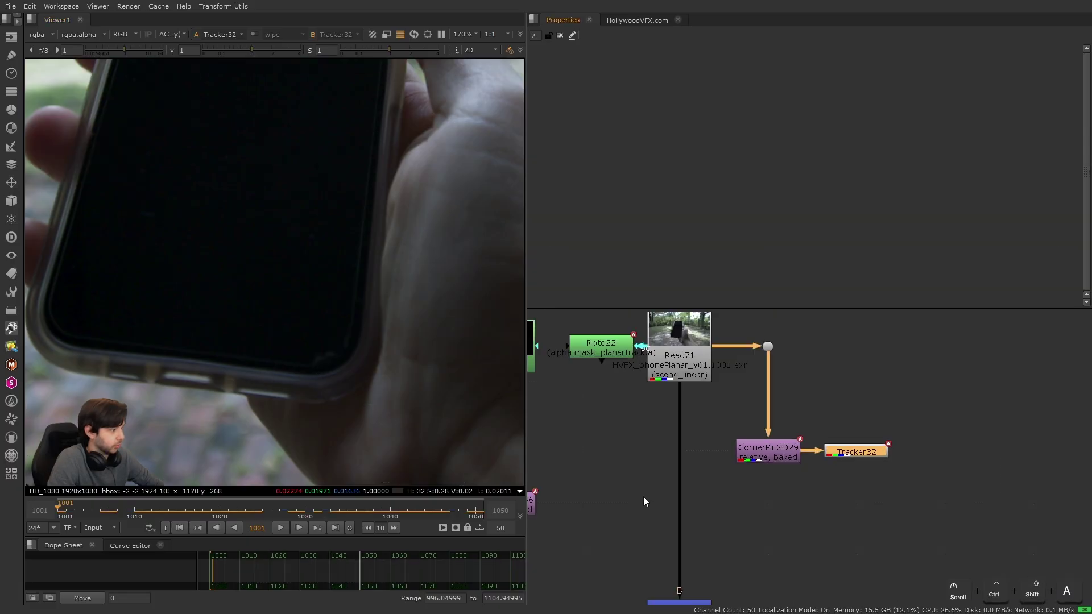
left_click_drag(537, 528, 700, 505, "alt")
scroll(708, 463, "up", 2)
left_click(670, 368)
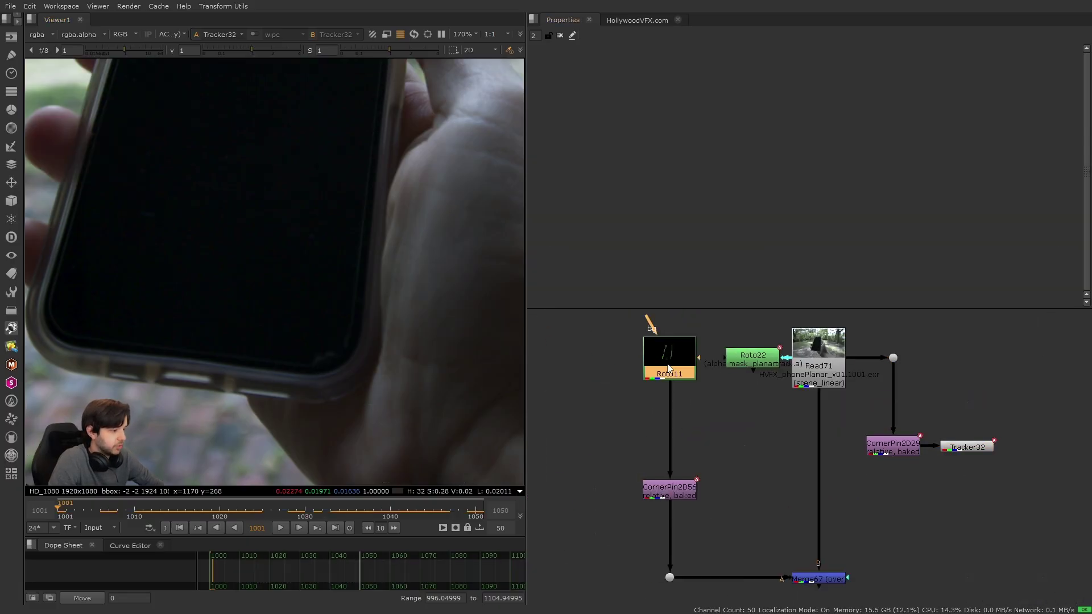
key("Tab")
type("corner")
key("Return")
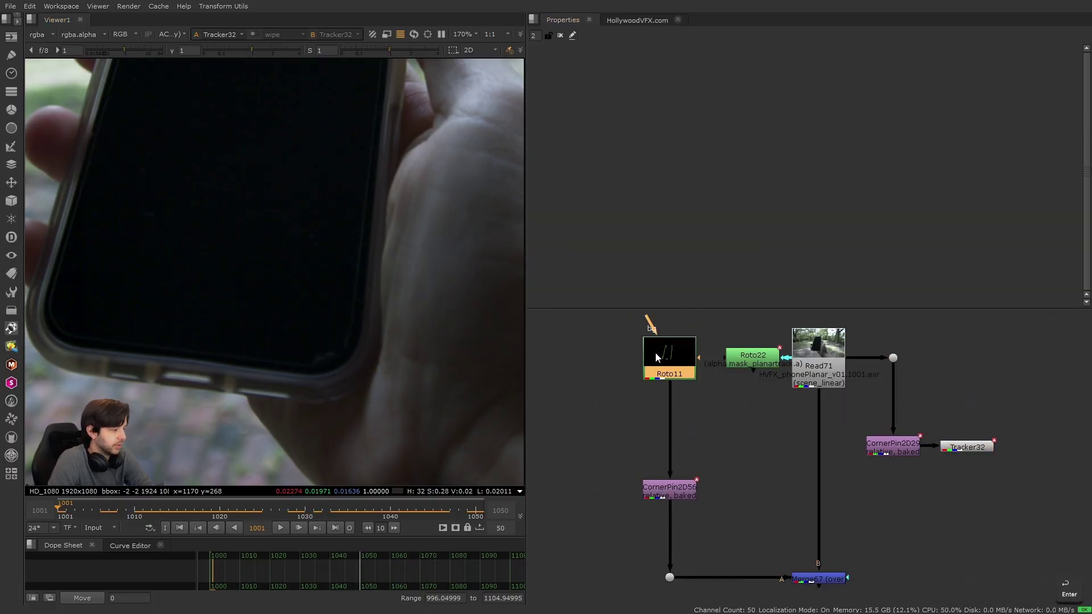
left_click_drag(605, 417, 704, 465)
scroll(717, 468, "down", 4)
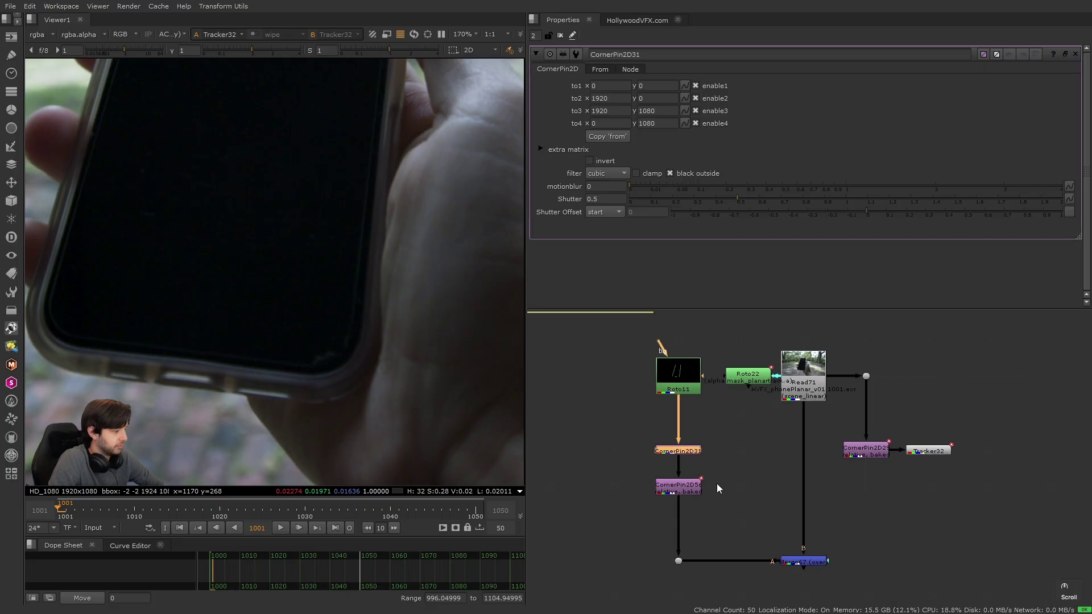
Review the earlier setup's CornerPin2D25 and its four animated corner points above CornerPin2D23 for reference.
left_click_drag(586, 478, 771, 455, "alt")
scroll(858, 430, "down", 1)
left_click_drag(626, 450, 872, 427, "alt")
left_click_drag(538, 473, 677, 425, "alt")
left_click_drag(943, 500, 748, 506, "alt")
scroll(748, 507, "up", 5)
left_click(748, 507)
double_click(750, 508)
left_click_drag(623, 503, 612, 460, "alt")
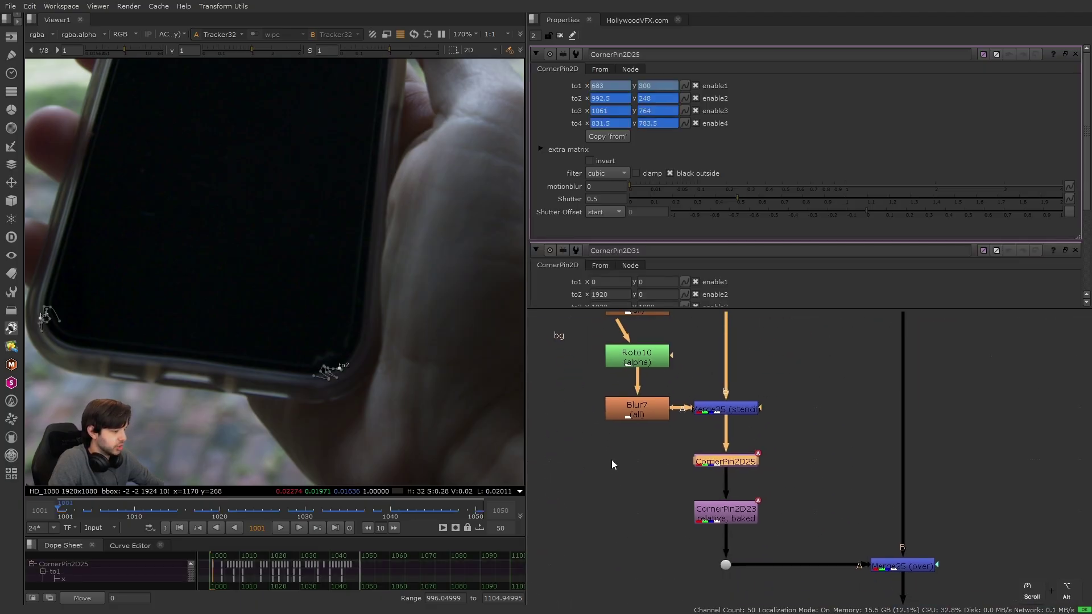
left_click(828, 549)
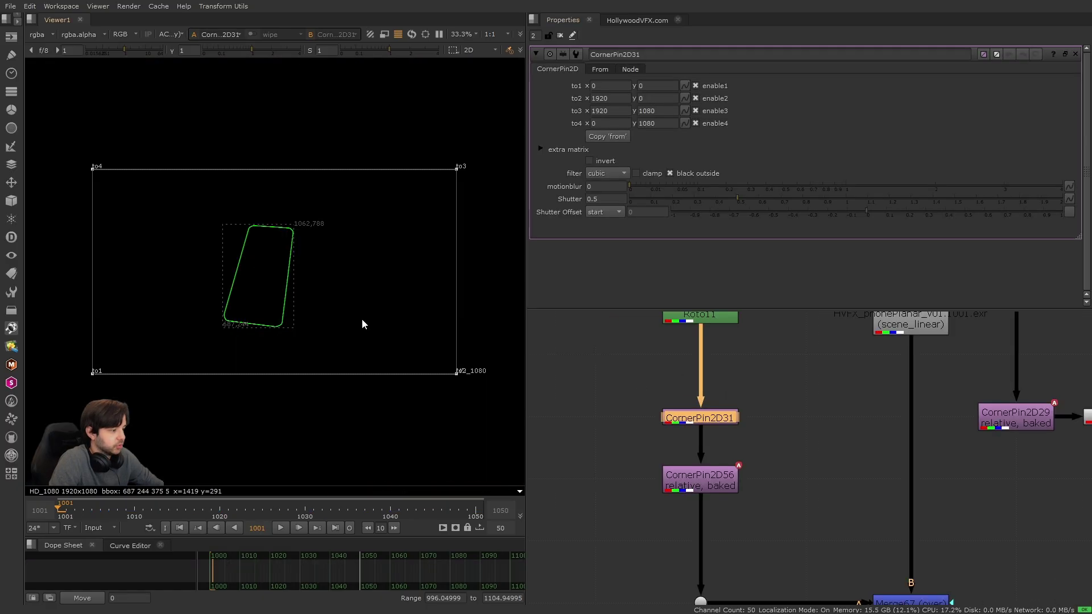
Place CornerPin2D31's to points on the outline's corners at 693, 297; 984, 256.5; 1053, 763.5; 828.5, 777.5, and copy them into its from values.
key("d")
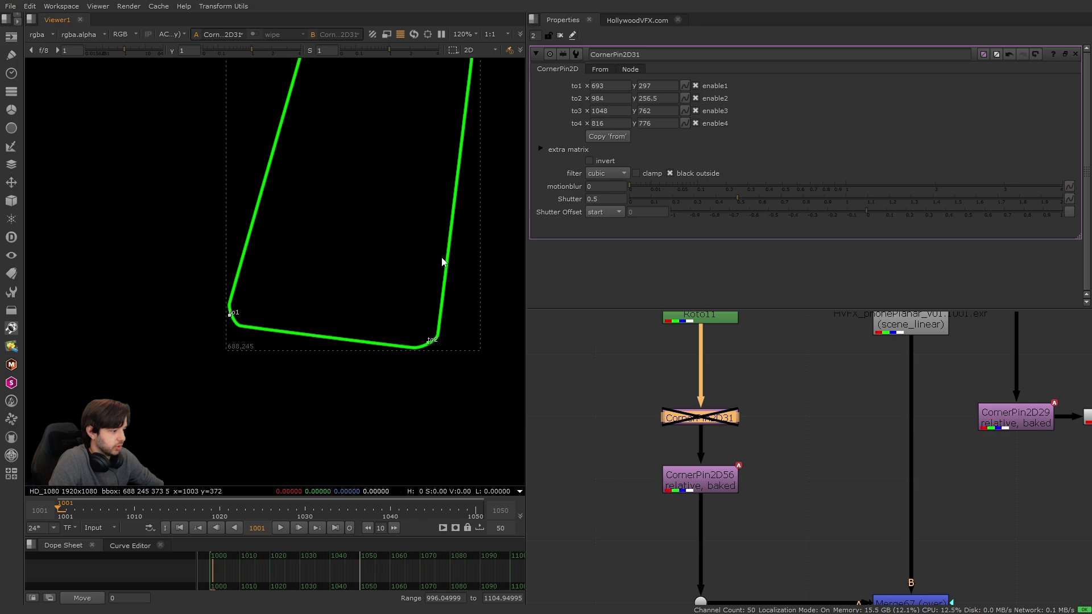
middle_click_drag(485, 85, 436, 258)
left_click(601, 69)
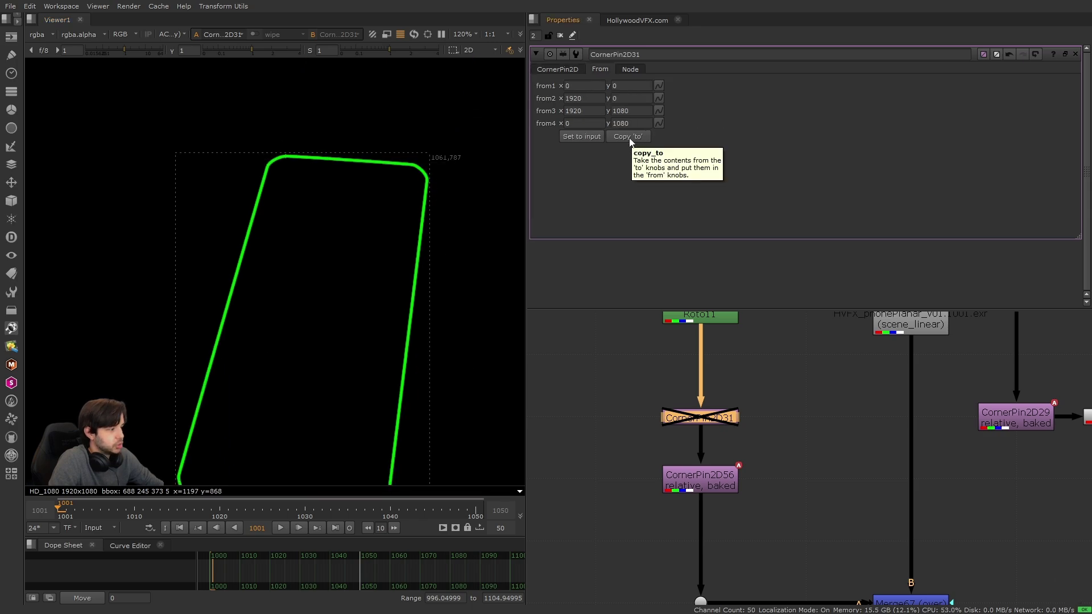
left_click(630, 138)
left_click(557, 70)
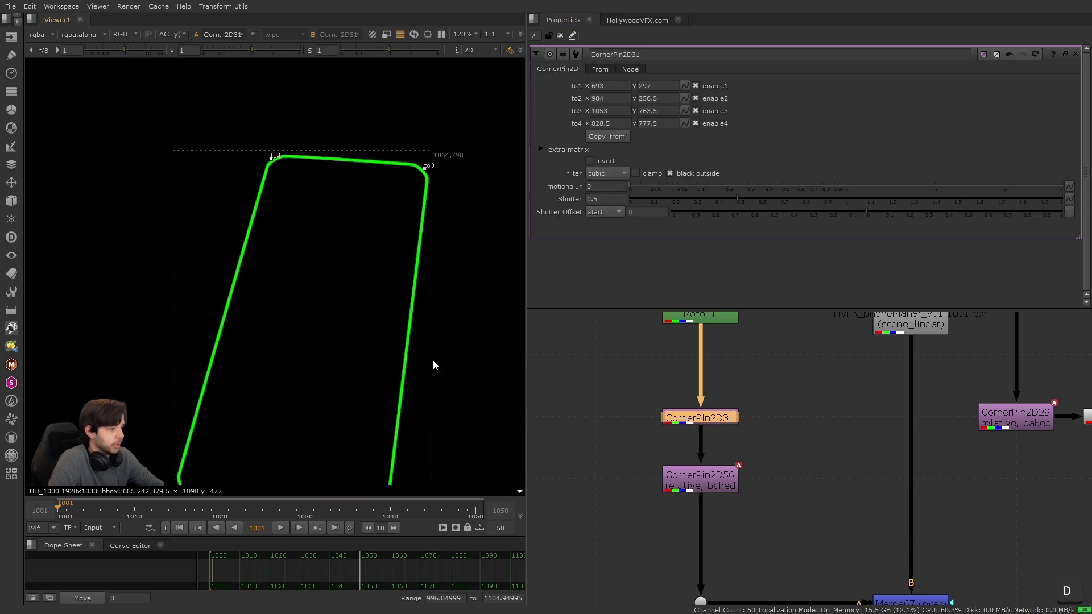
Compare Tracker32's track point with CornerPin2D31's to2 point at the outline's lower-right corner, checking the tracked path at frame 1035.
scroll(412, 243, "down", 2)
middle_click_drag(827, 537, 704, 543)
double_click(967, 433)
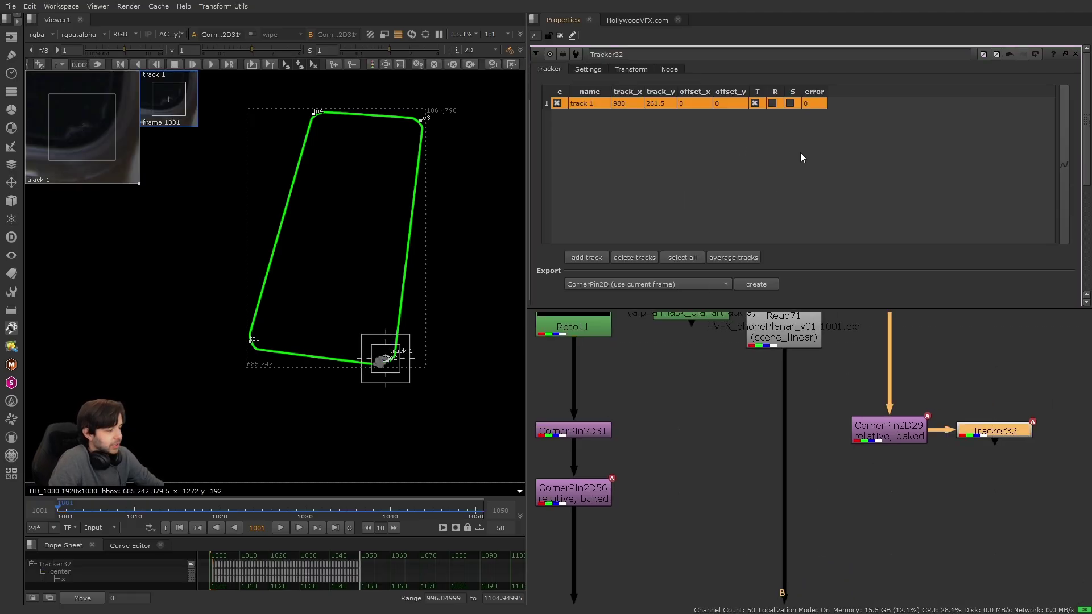
scroll(408, 383, "up", 8)
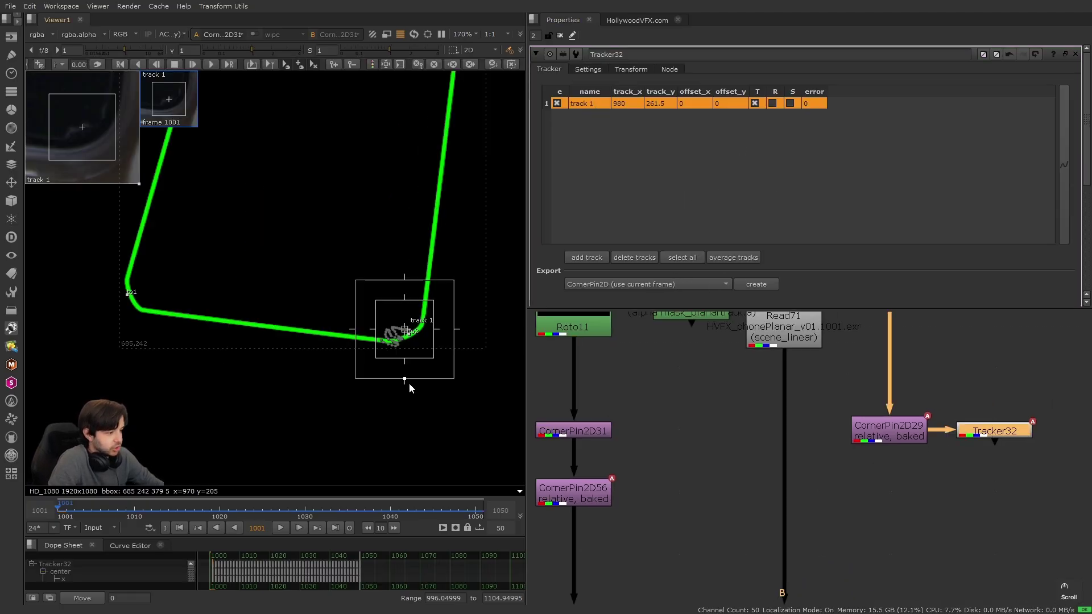
key("ctrl+shift+a")
double_click(566, 431)
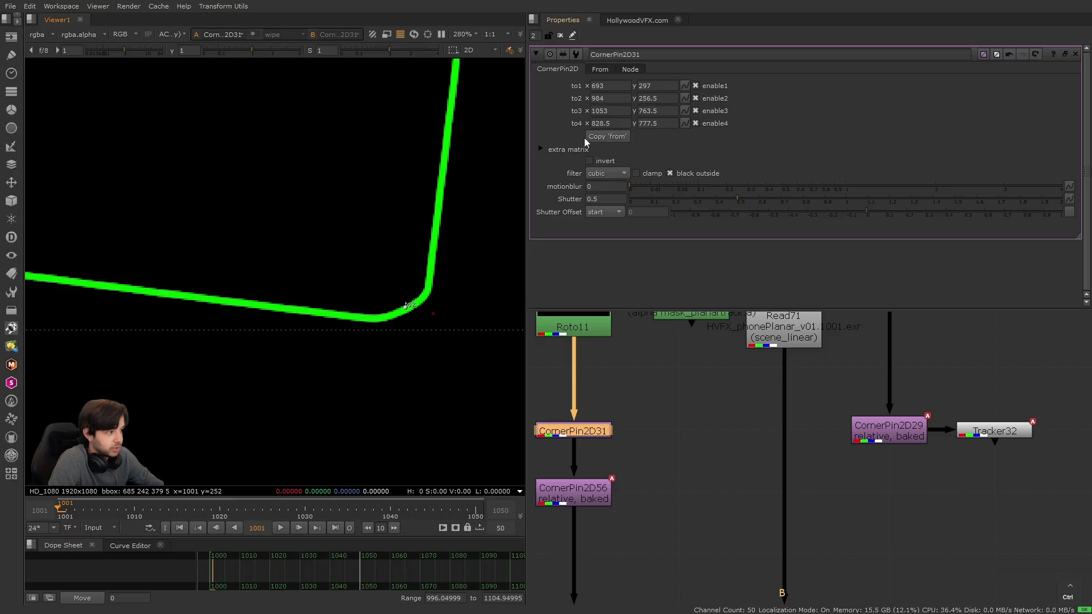
double_click(994, 431)
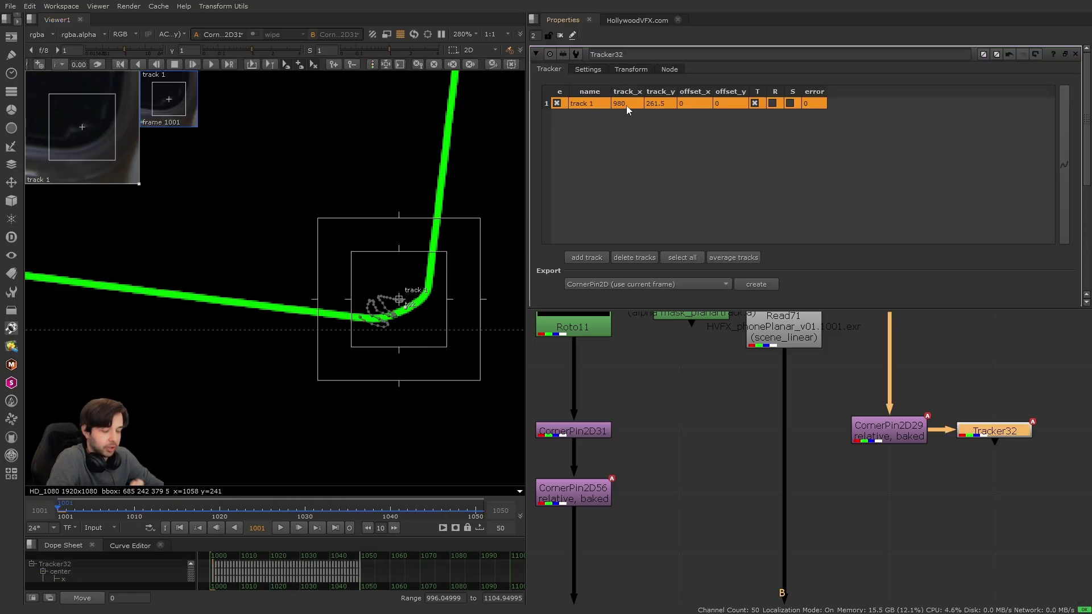
left_click(349, 513)
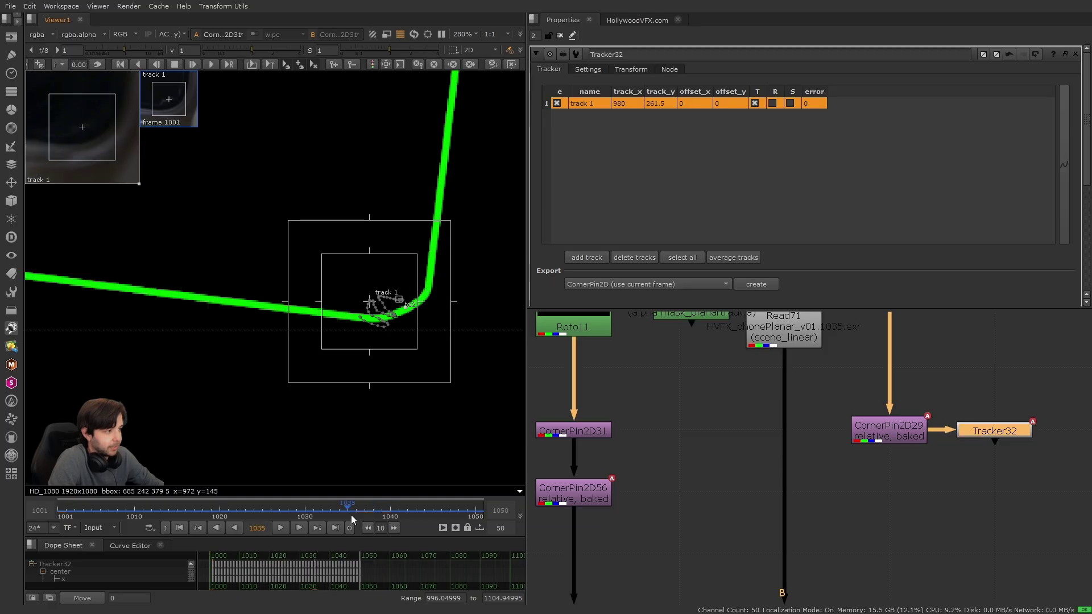
Move CornerPin2D31 up towards Roto11 and paste a copy of it between it and CornerPin2D56.
left_click(810, 476)
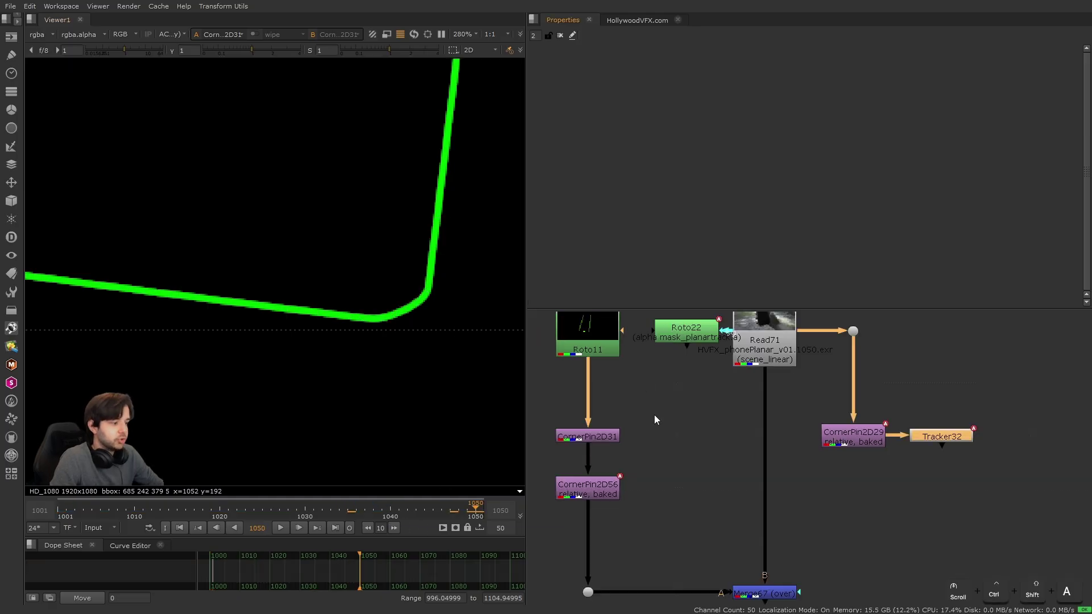
scroll(655, 438, "down", 2)
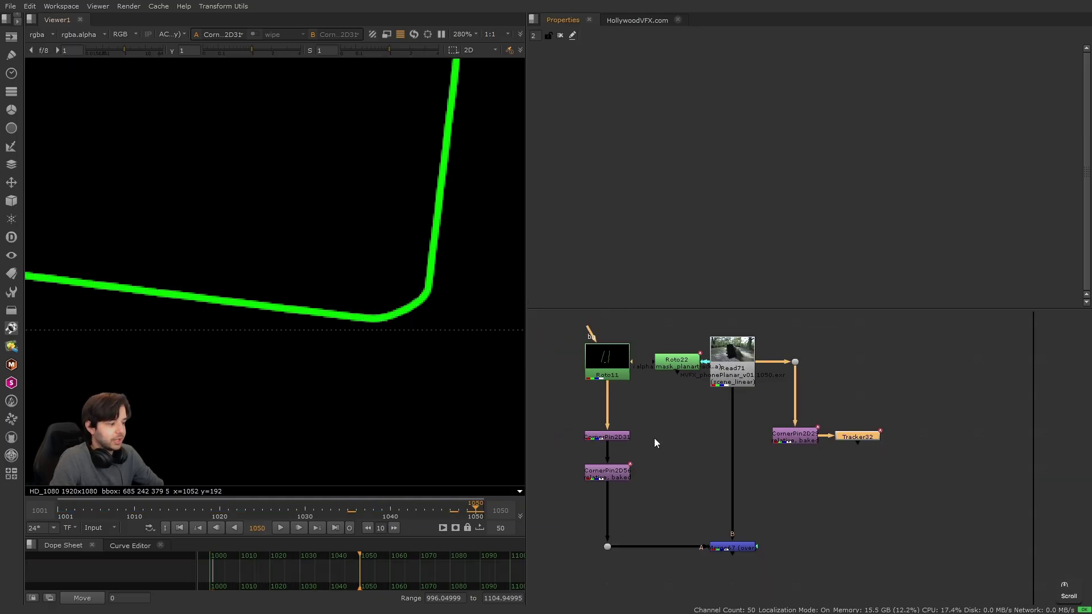
left_click_drag(653, 470, 667, 460, "alt")
left_click_drag(566, 444, 761, 552)
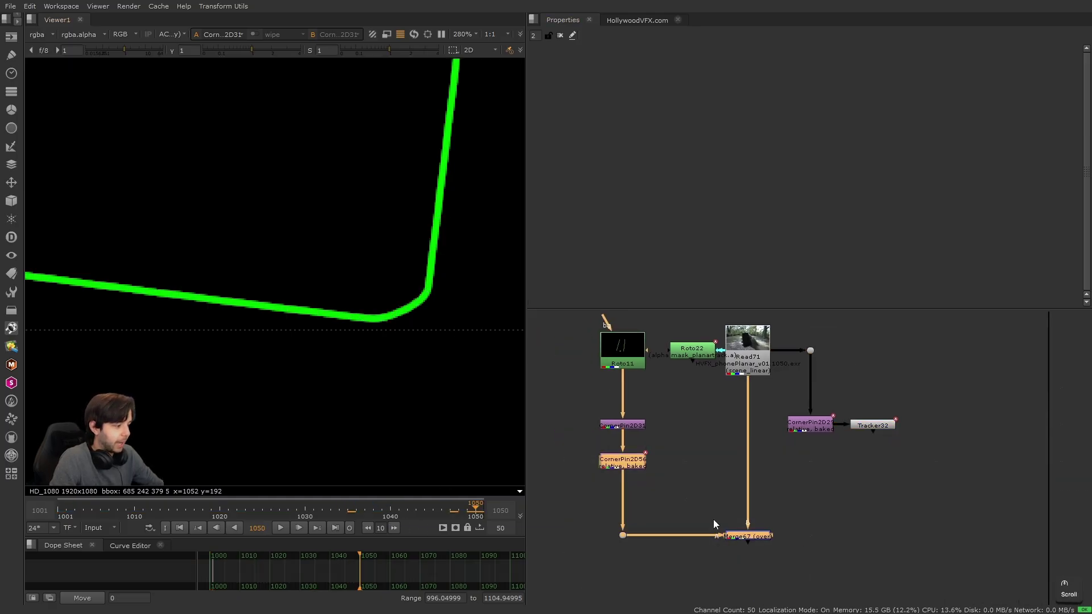
left_click(694, 458)
scroll(614, 431, "up", 2)
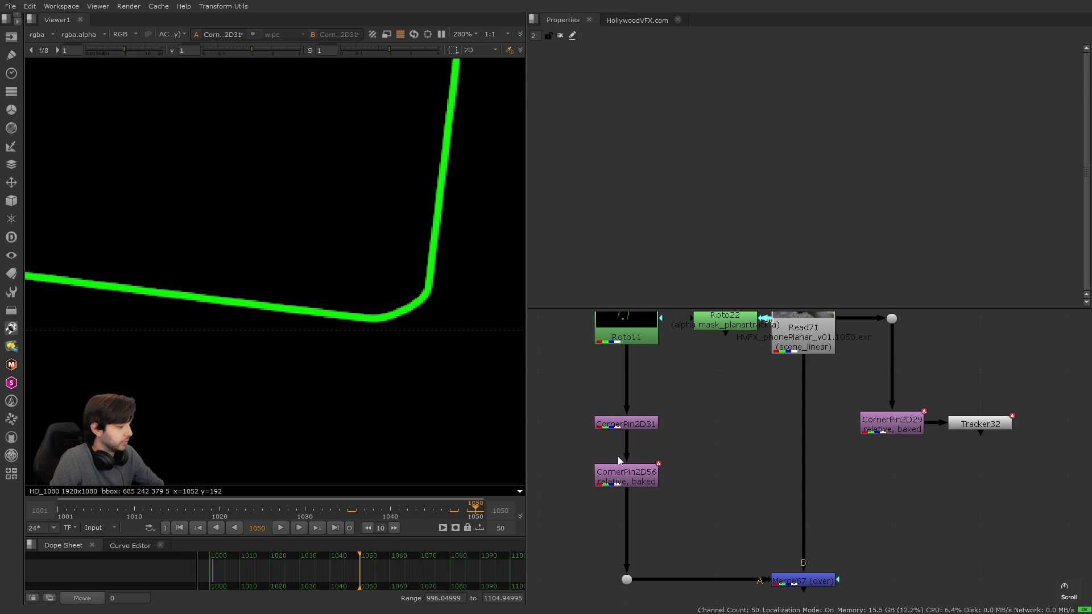
left_click_drag(645, 386, 641, 375)
key("ctrl+c")
key("ctrl+v")
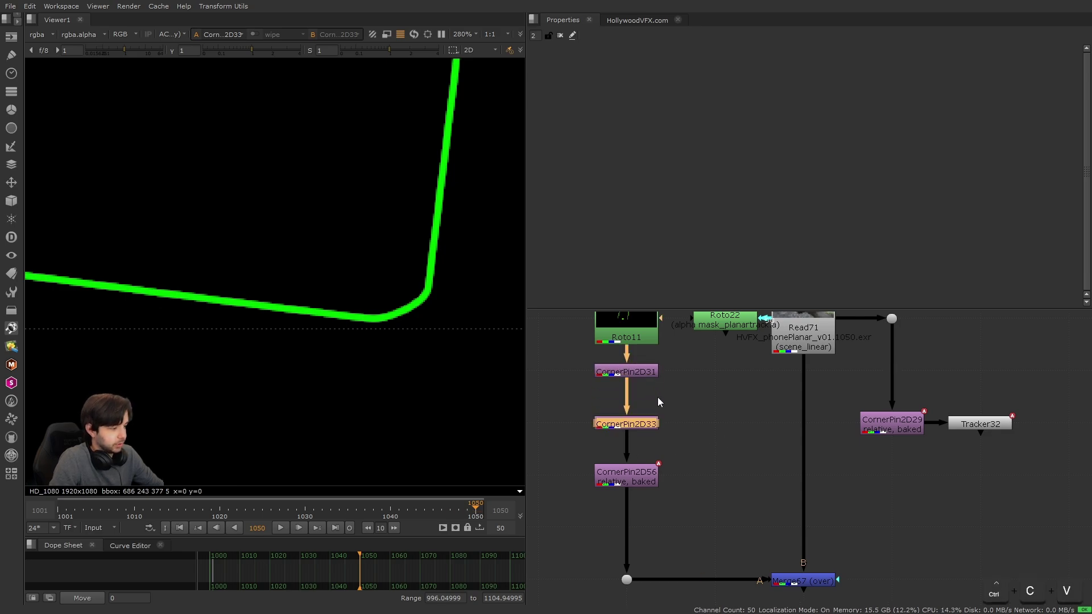
Disable and re-enable the two stacked corner pins together to check their effect on the phone outline.
left_click_drag(682, 437, 602, 376)
key("d")
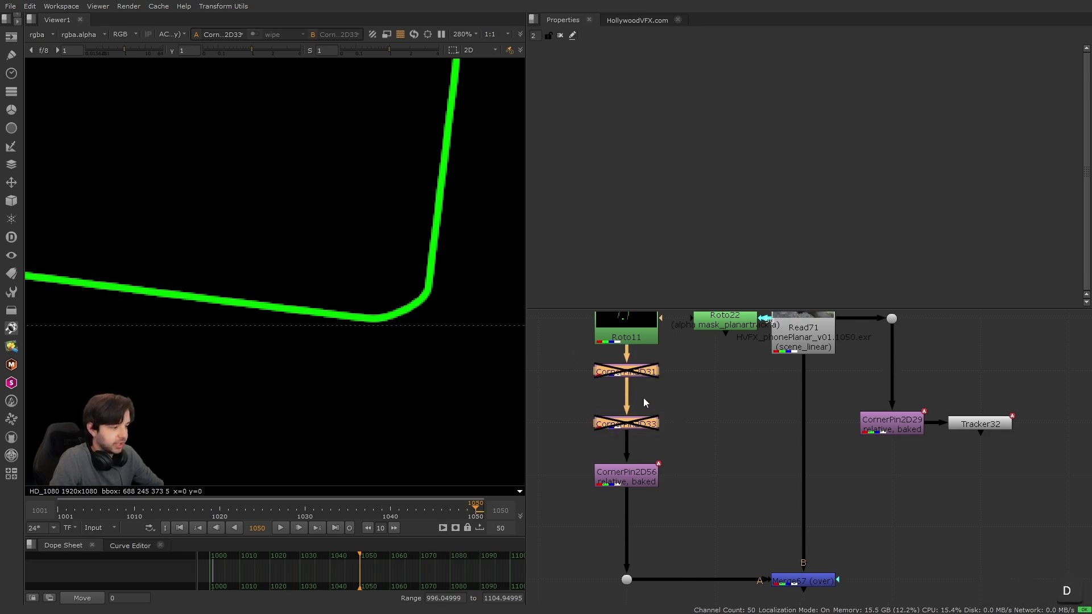
left_click(684, 412)
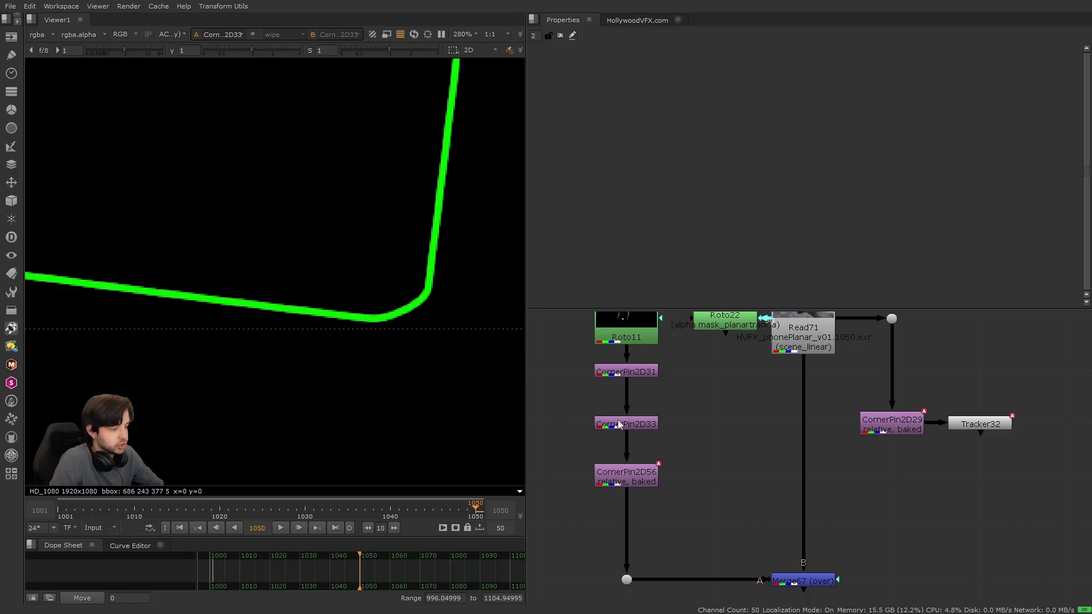
Open CornerPin2D33's settings alongside Tracker32's in a floating window, and close the floating window.
double_click(637, 427)
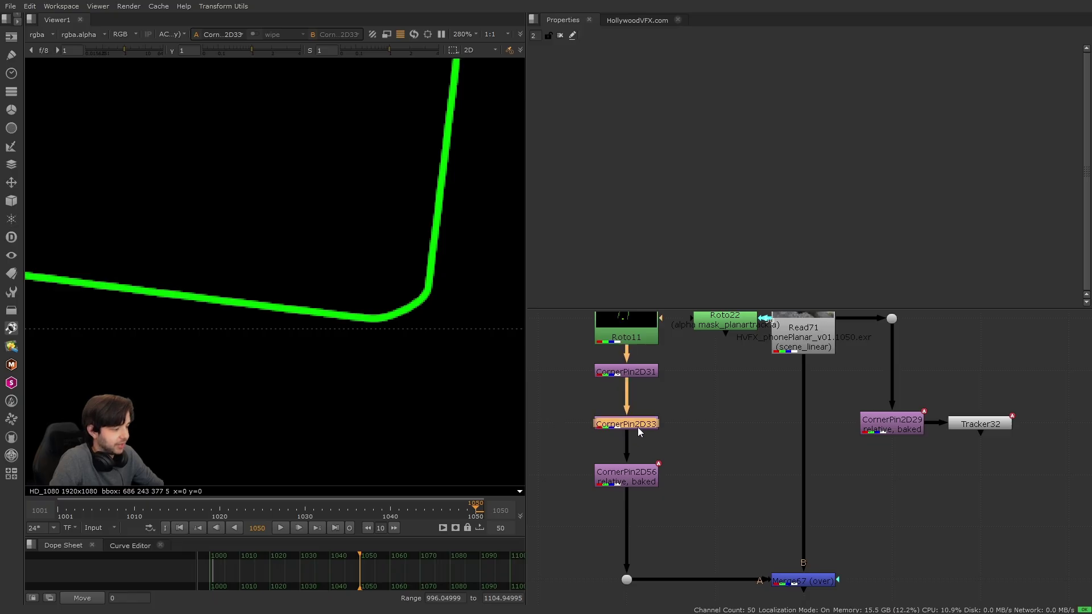
double_click(988, 429, "ctrl")
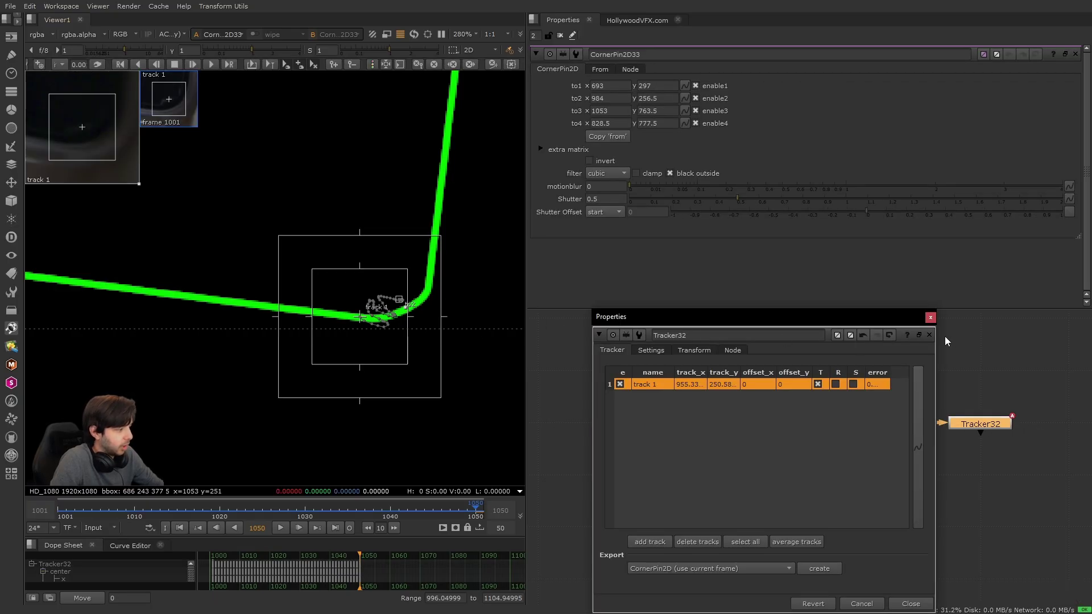
left_click(929, 318)
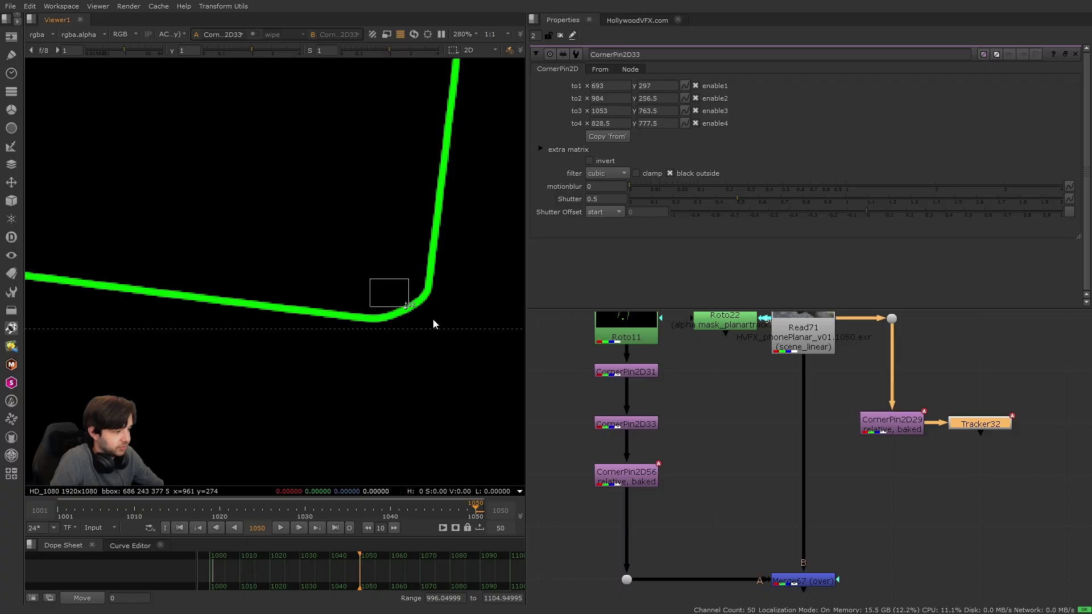
Return to frame 1001, check Tracker32's reference frame, and inspect its track point against the corner pin's to2 point.
left_click(180, 528)
double_click(980, 424)
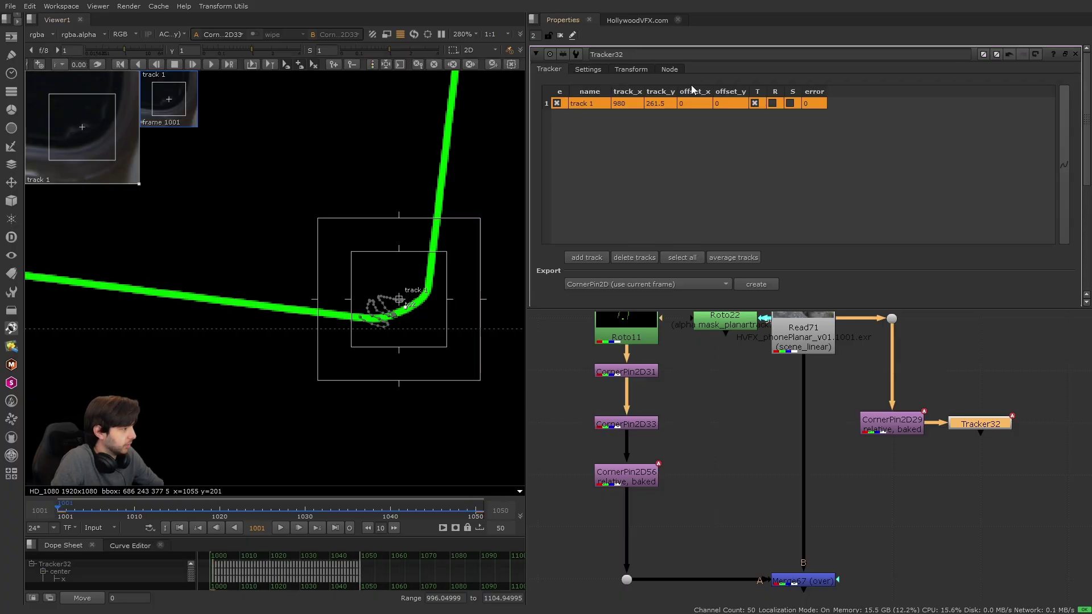
left_click(631, 69)
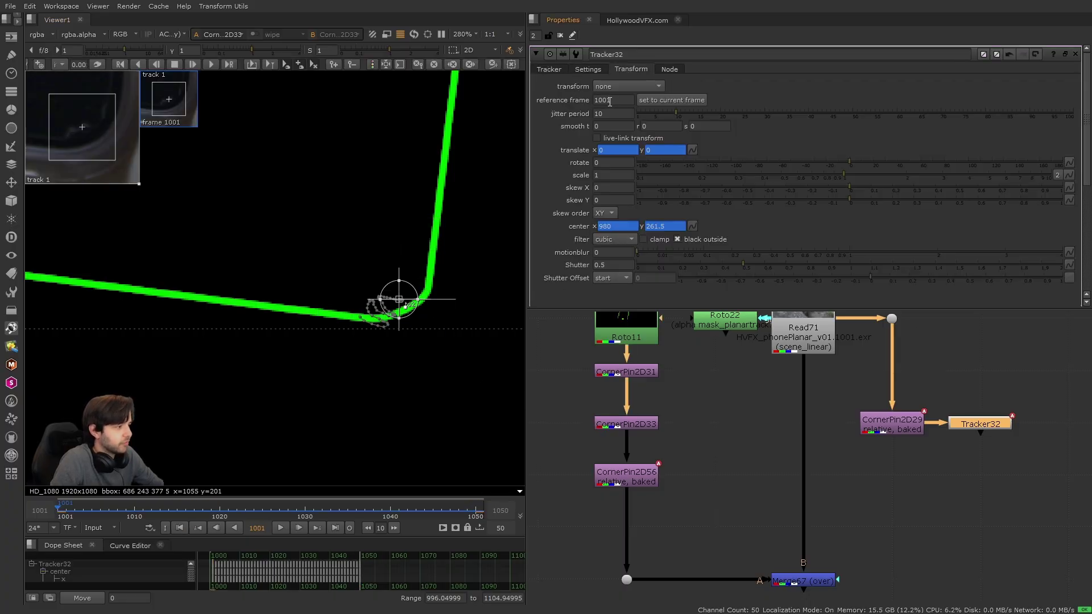
left_click(548, 70)
scroll(397, 326, "up", 3)
scroll(397, 326, "up", 3)
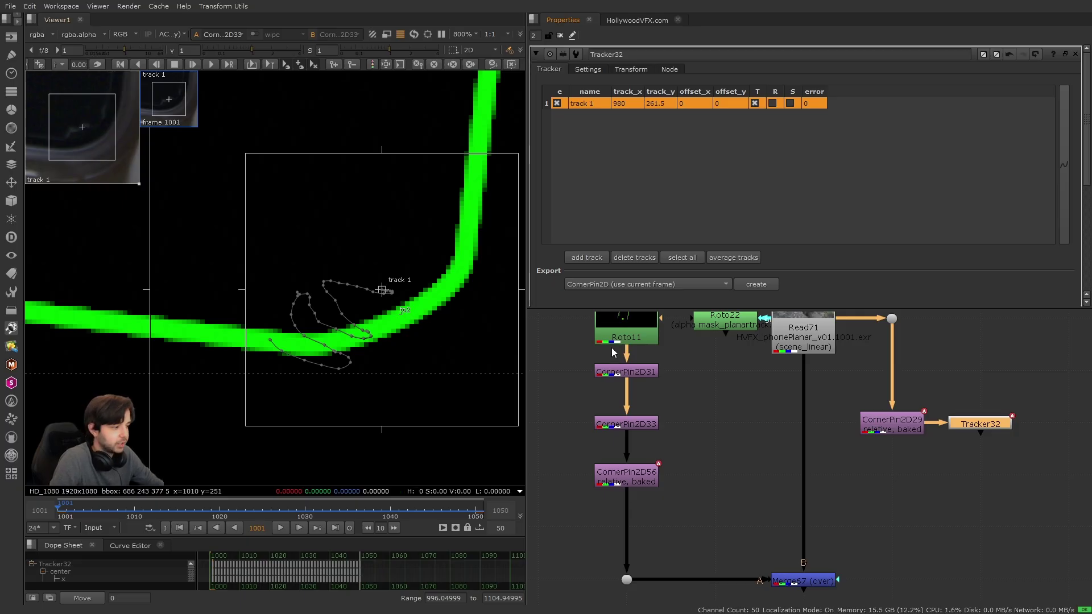
Close the tracker settings and review the corner values of CornerPin2D31 and its copy CornerPin2D33 one after the other.
key("ctrl+shift+a")
double_click(626, 371)
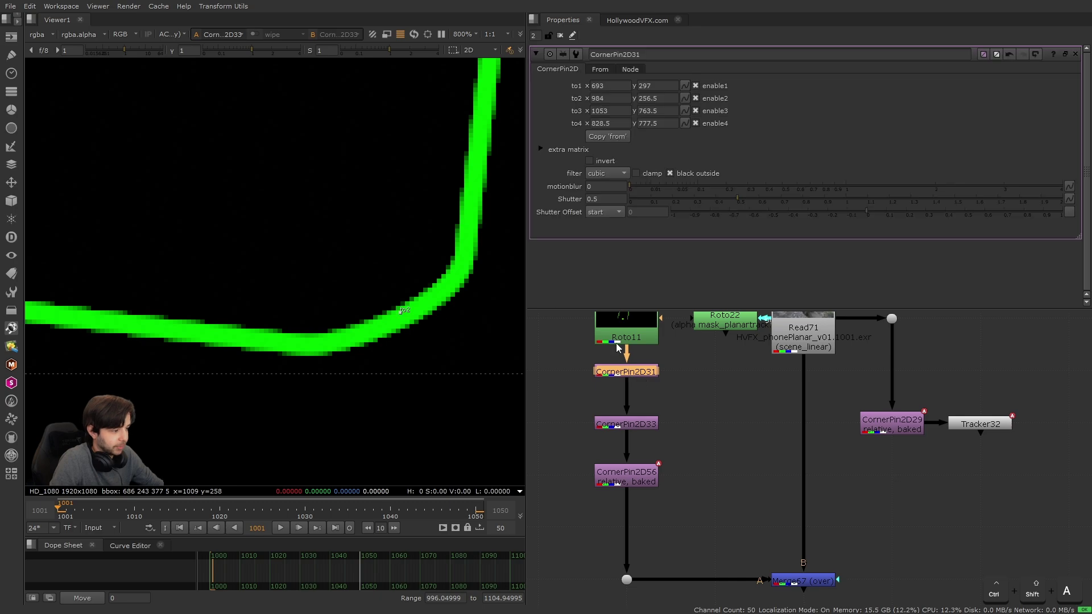
key("ctrl+shift+a")
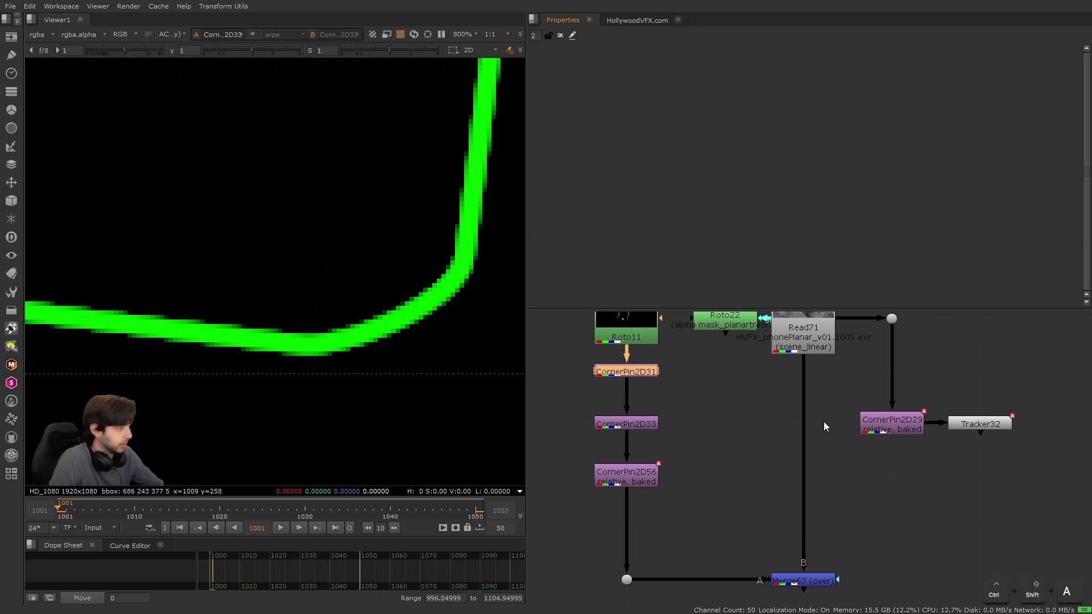
double_click(638, 424)
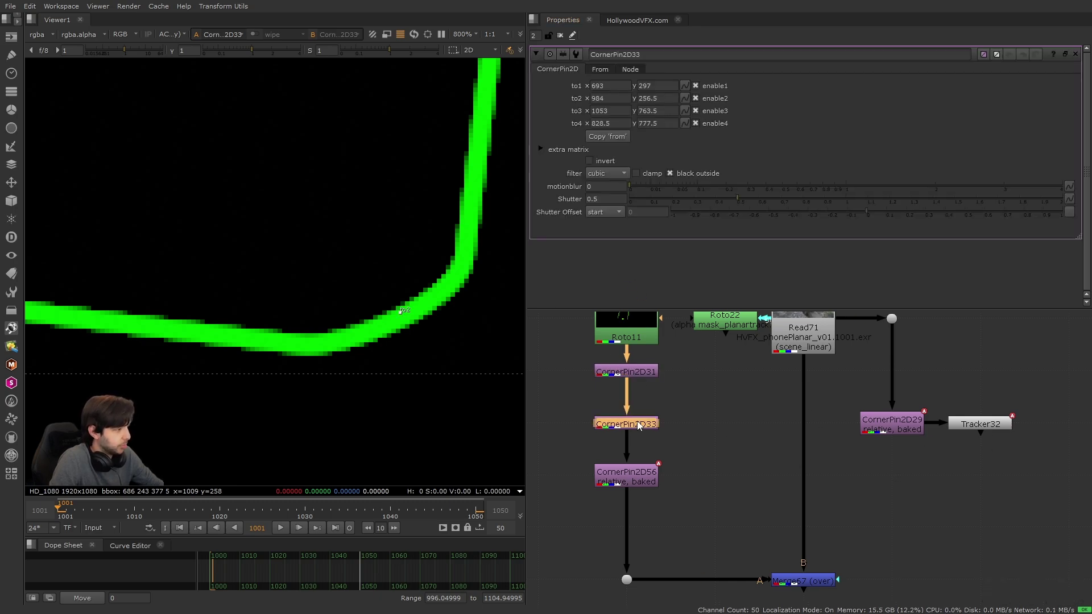
Copy the animation of track 1 from Tracker32, and close the tracker's settings.
left_click(620, 98)
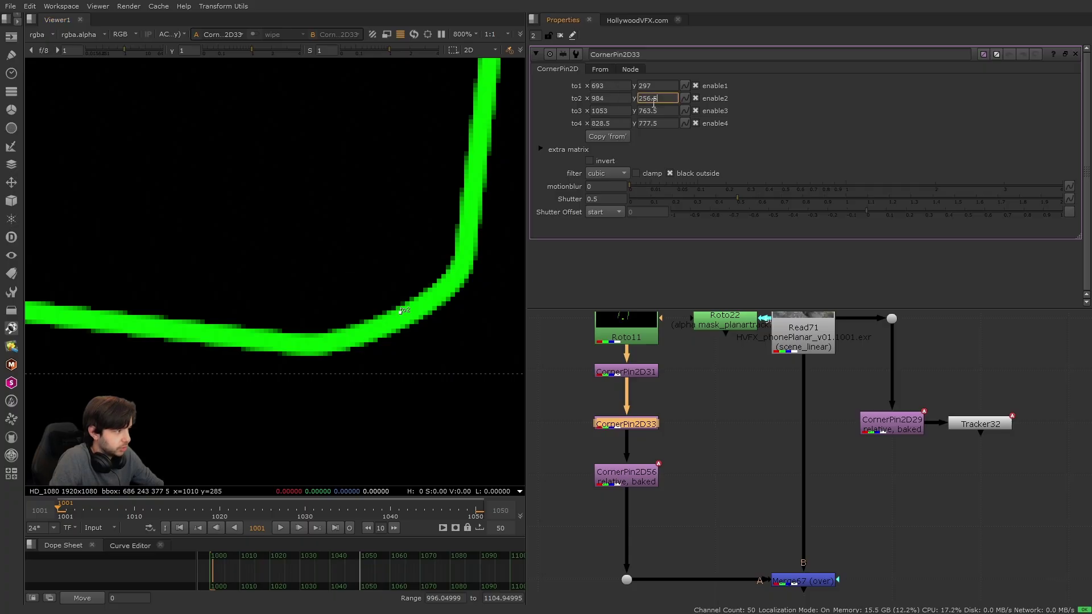
double_click(974, 427)
left_click_drag(682, 328, 689, 279)
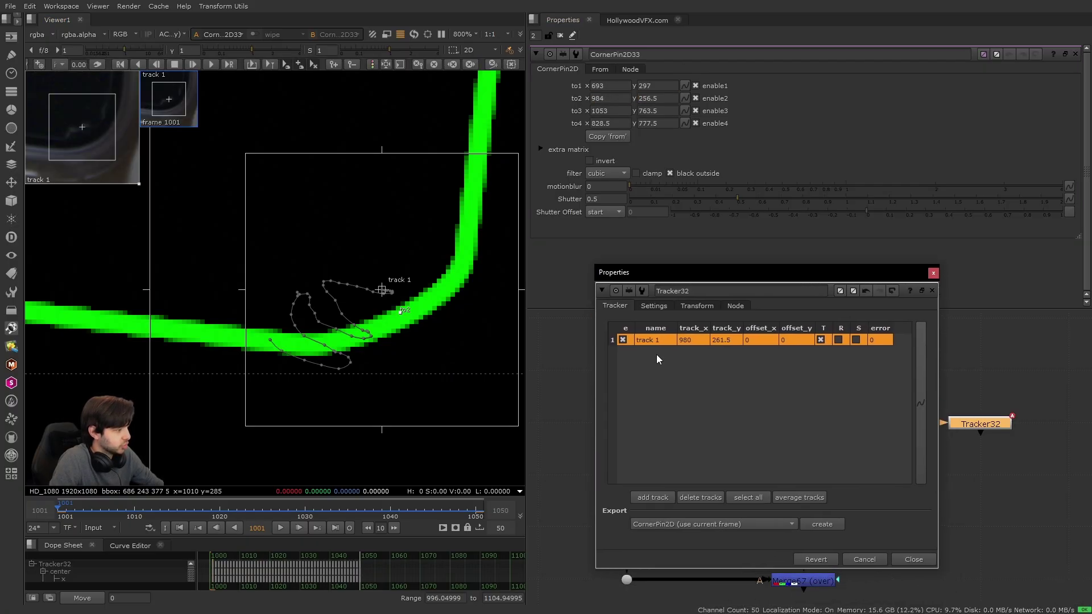
right_click(662, 346)
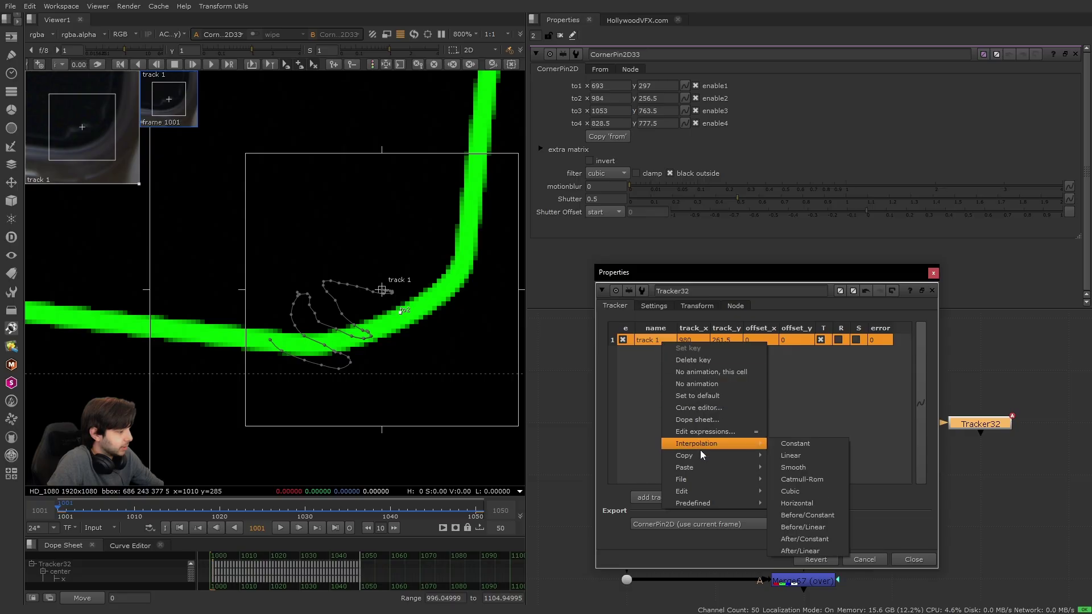
mouse_move(705, 455)
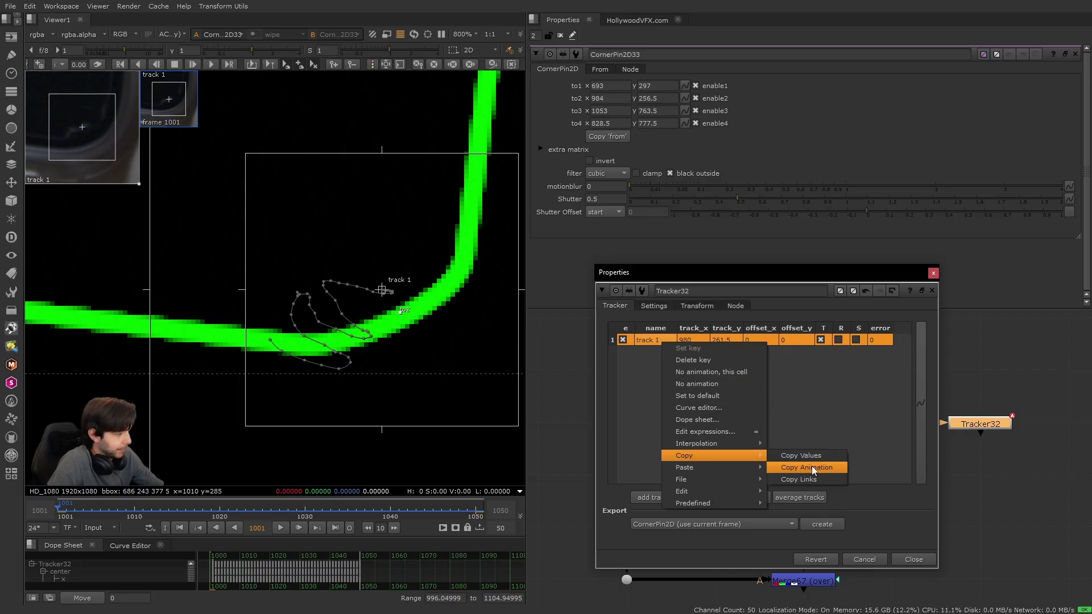
left_click(811, 467)
left_click(913, 560)
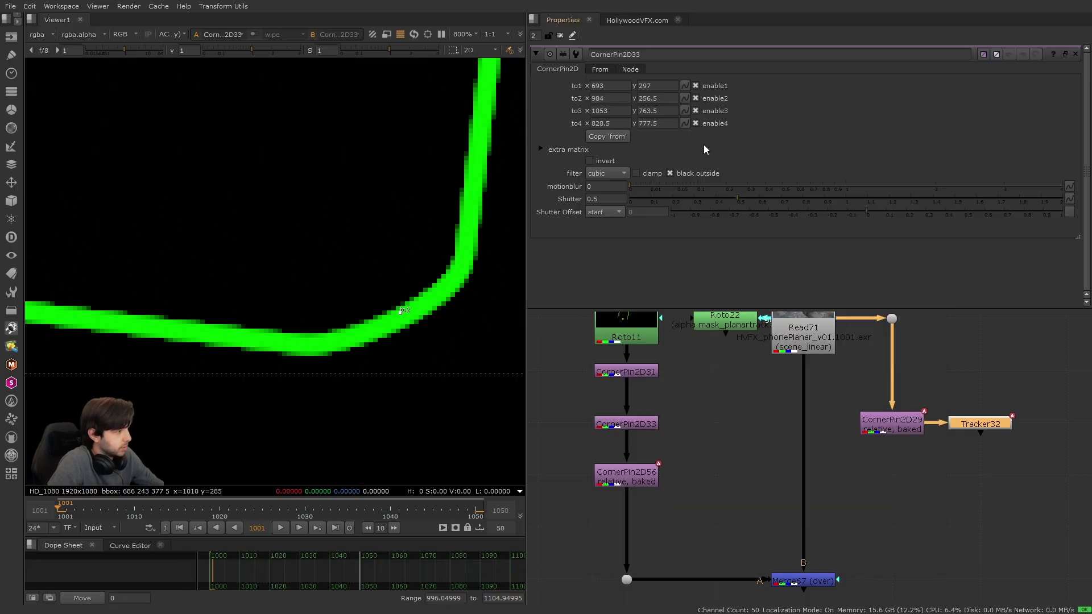
Paste the copied track animation onto the to2 point of CornerPin2D33.
left_click(685, 100)
mouse_move(724, 209)
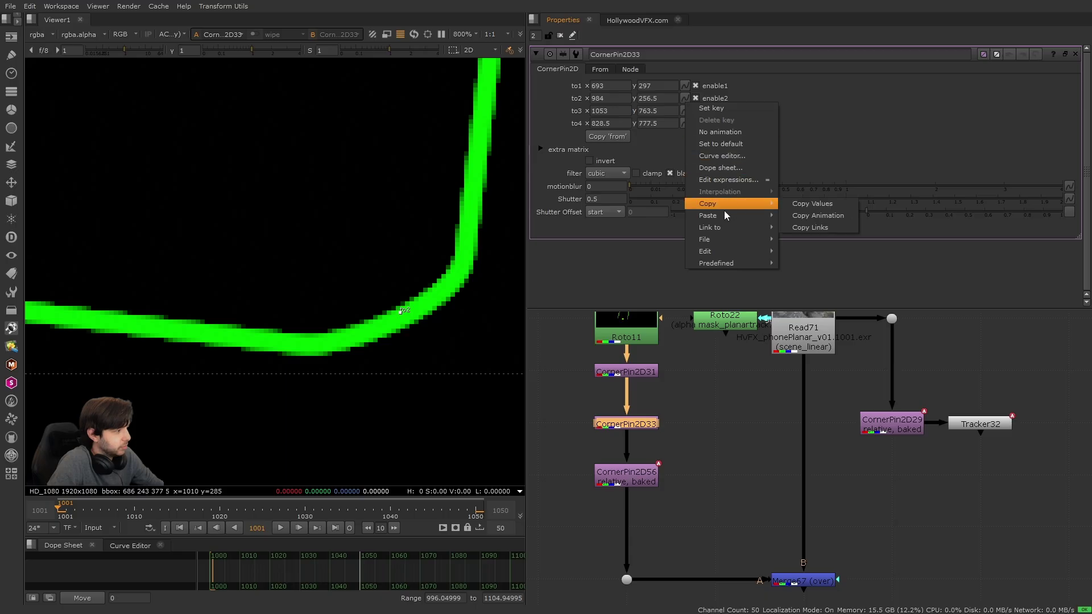
left_click(814, 220)
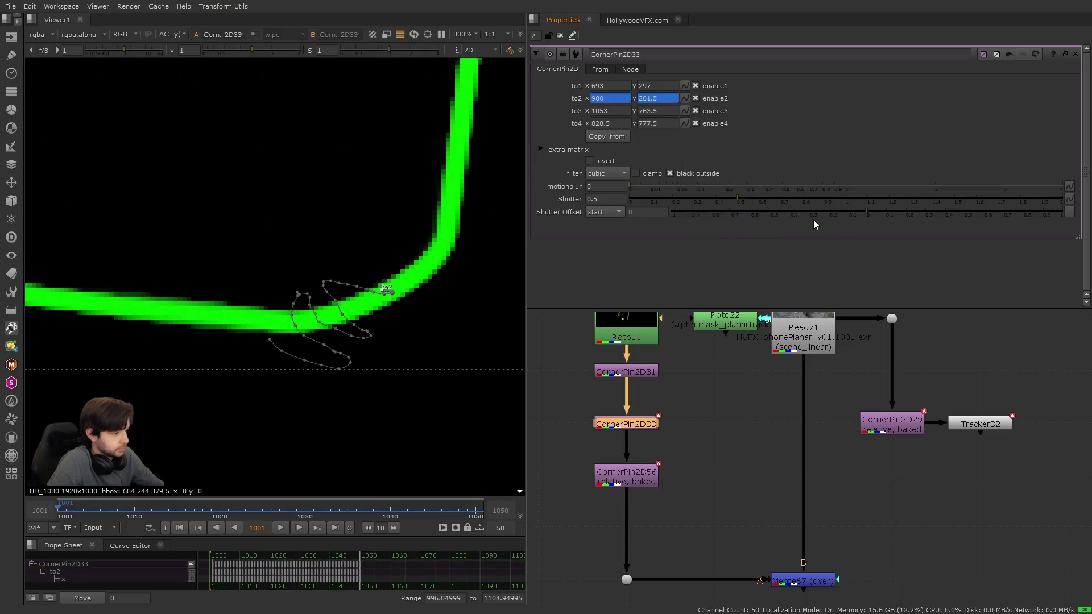
Toggle CornerPin2D33 off and on, and scrub and play the range to check the animated to2 corner of the outline.
key("d")
key("d")
key("d")
key("d")
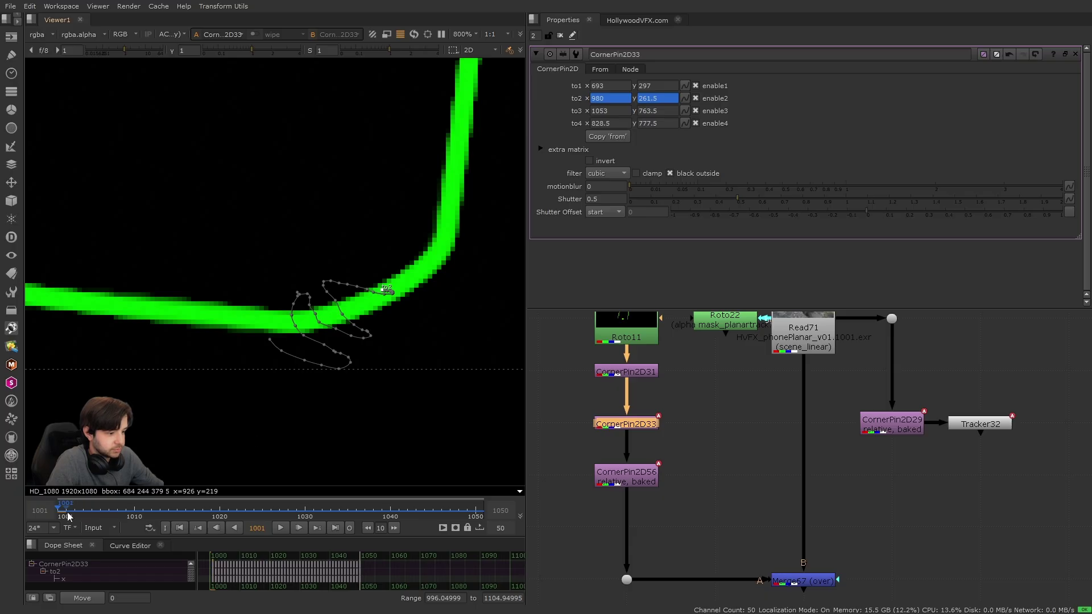
left_click_drag(70, 512, 415, 503)
scroll(276, 342, "down", 12)
scroll(278, 314, "up", 5)
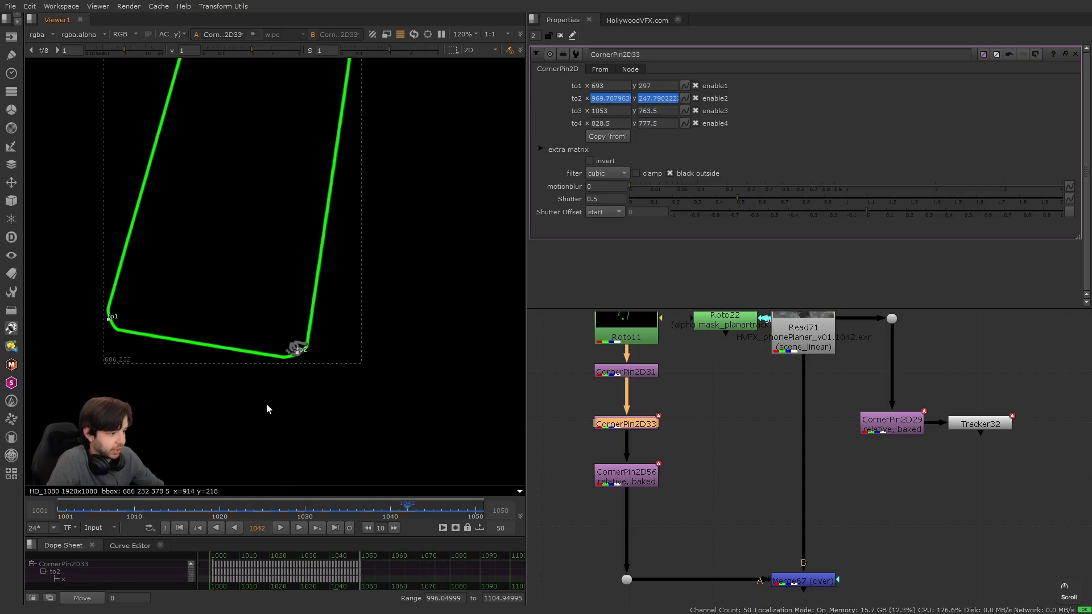
left_click(281, 528)
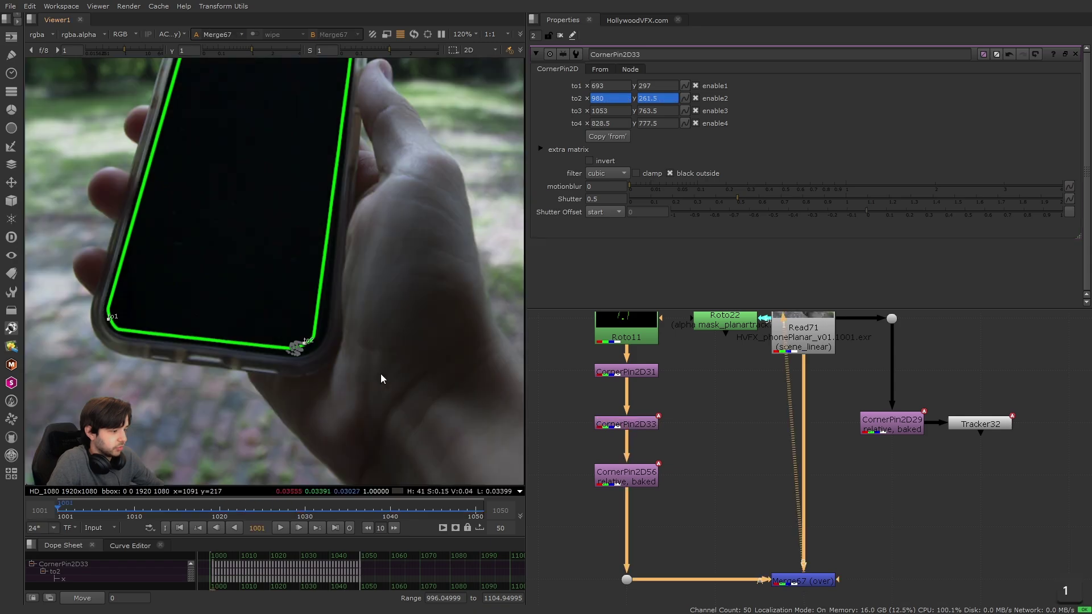
With Merge67 in view, move CornerPin2D31's to2 point to about x 988.8, y 253.8 to fit the phone screen's corner.
scroll(343, 346, "up", 4)
key("ctrl+shift+a")
scroll(633, 374, "up", 1)
double_click(632, 372)
scroll(337, 354, "up", 3)
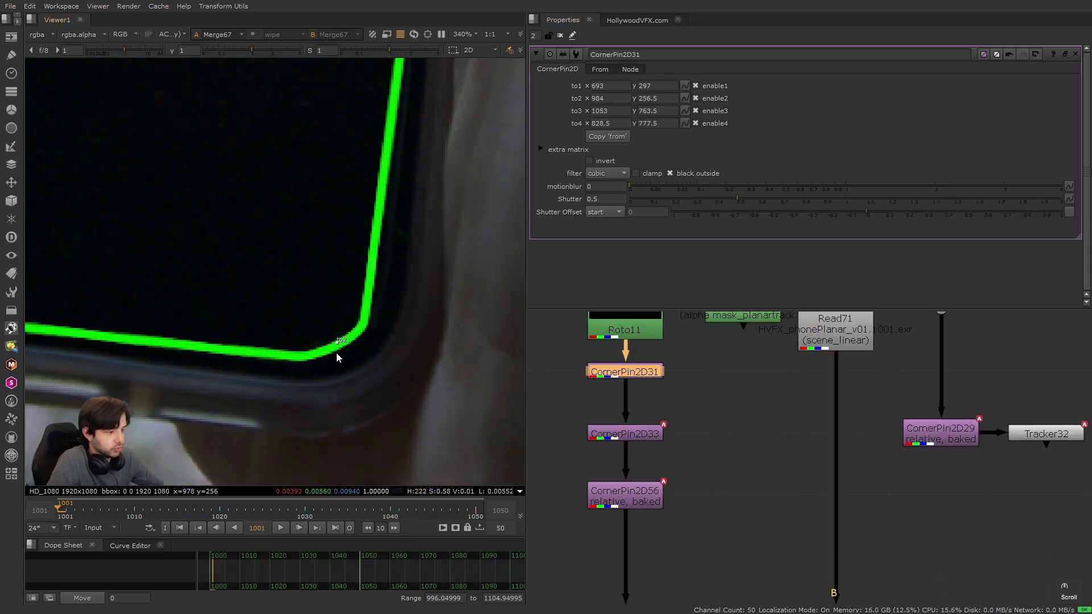
mouse_move(346, 355)
left_mouse_down()
mouse_move(359, 360)
mouse_move(349, 350)
left_mouse_up()
scroll(367, 357, "down", 5)
scroll(369, 361, "up", 3)
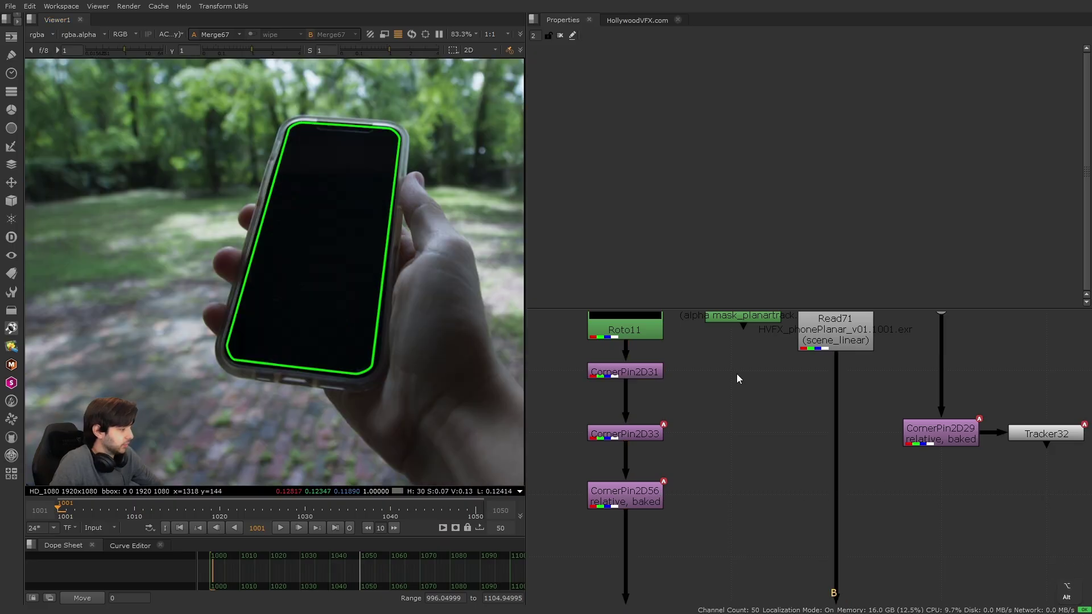
Paste a copy of CornerPin2D29 below Merge67, connect it to the merge output and view the result.
scroll(737, 374, "down", 2)
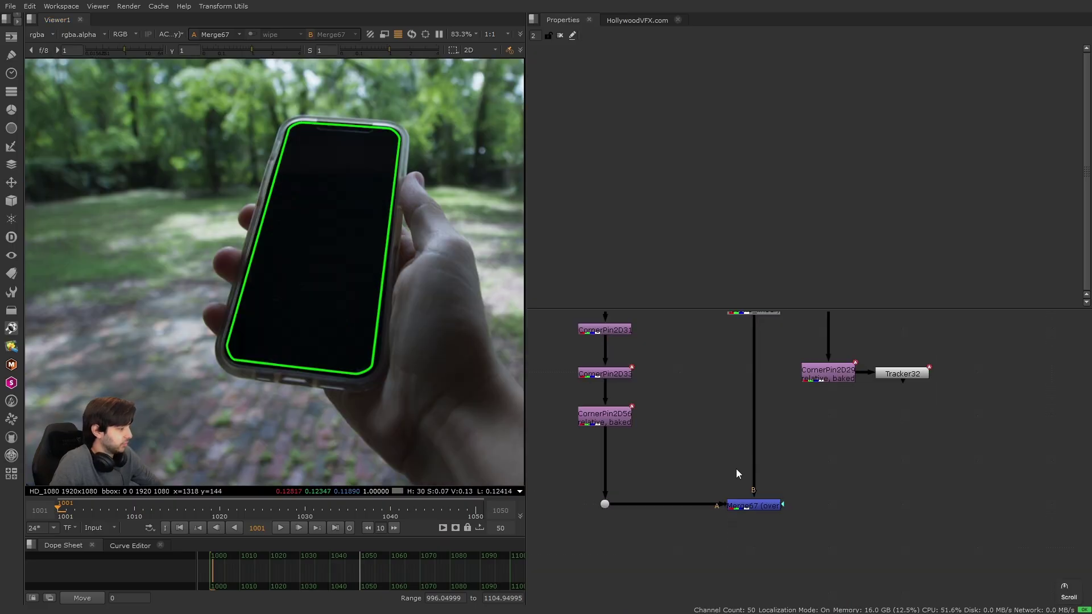
middle_click_drag(829, 407, 860, 444)
left_click(848, 413)
key("ctrl+c")
middle_click_drag(854, 584, 849, 538)
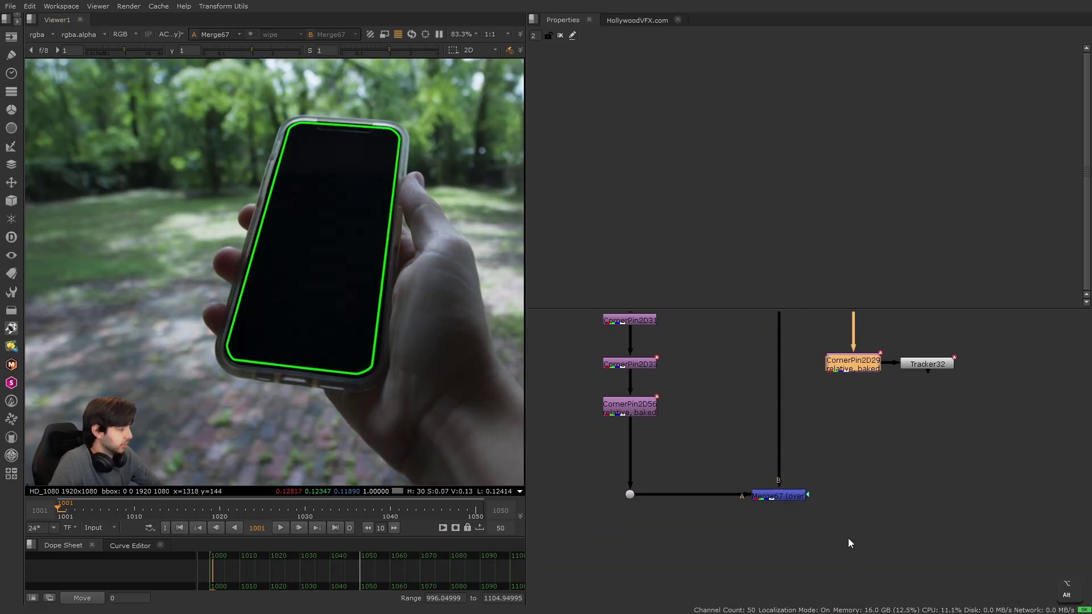
left_click(848, 539)
key("ctrl+v")
left_click_drag(837, 520, 800, 500)
key("1")
Disable and re-enable CornerPin2D33 during playback to compare the outline's fit, and stop at frame 1019.
left_click(637, 364)
left_click_drag(677, 379, 682, 427, "alt")
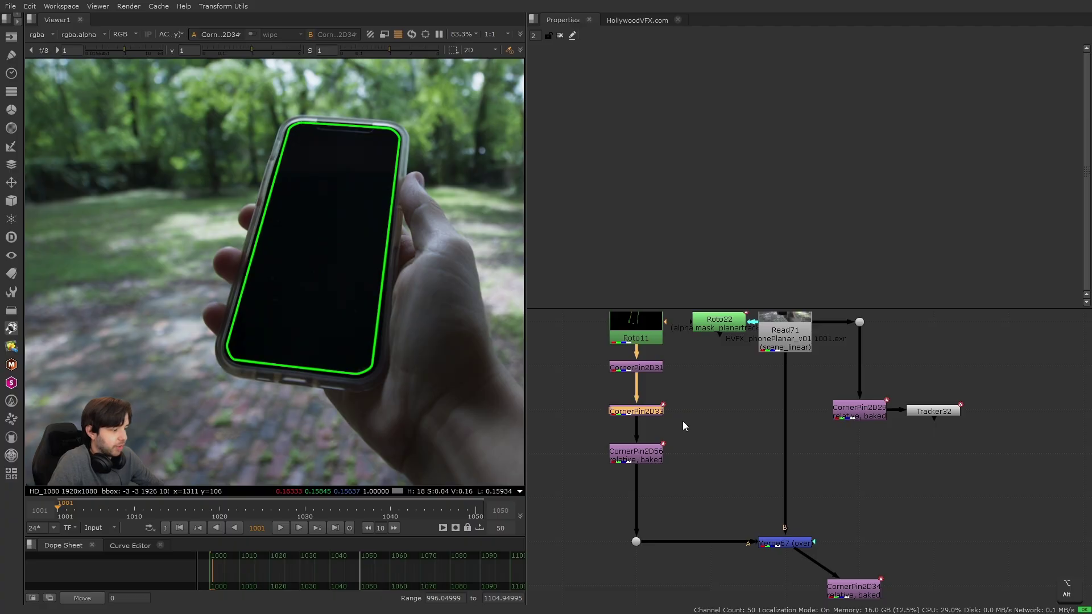
key("d")
left_click(280, 528)
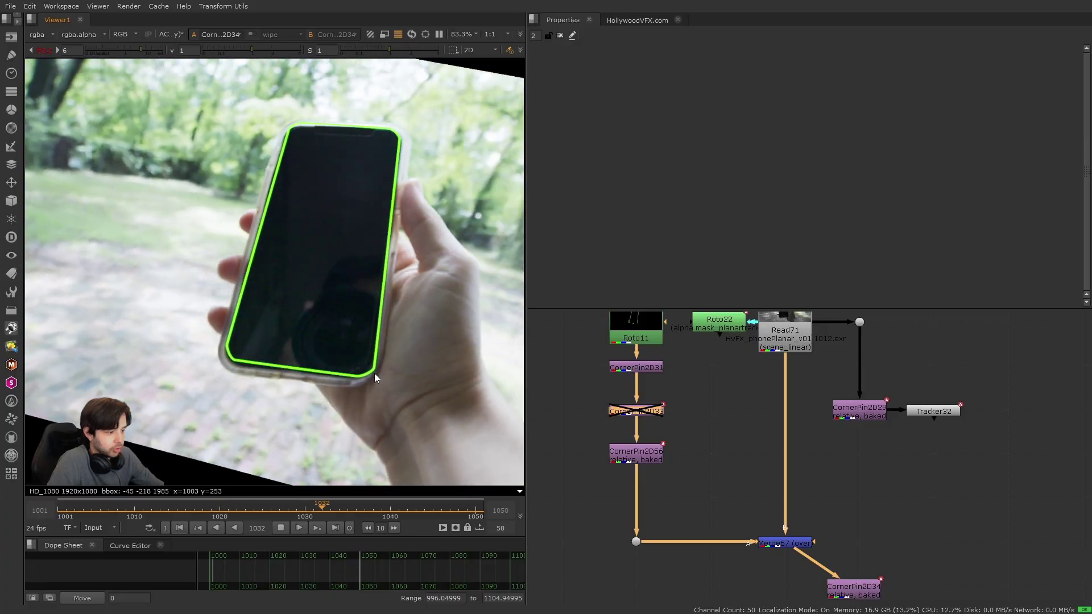
left_click_drag(570, 393, 691, 442)
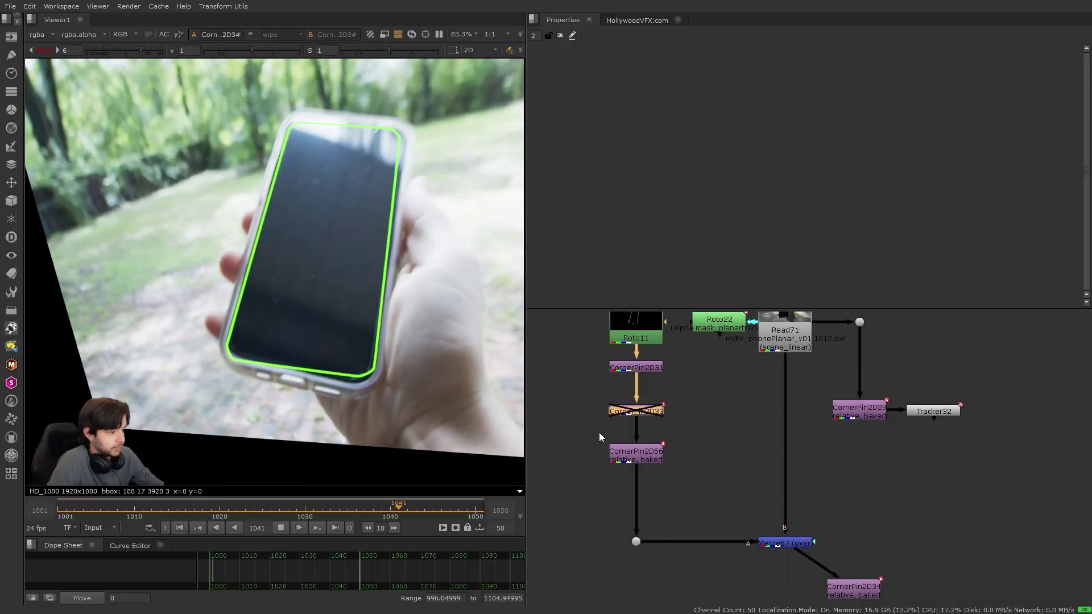
key("d")
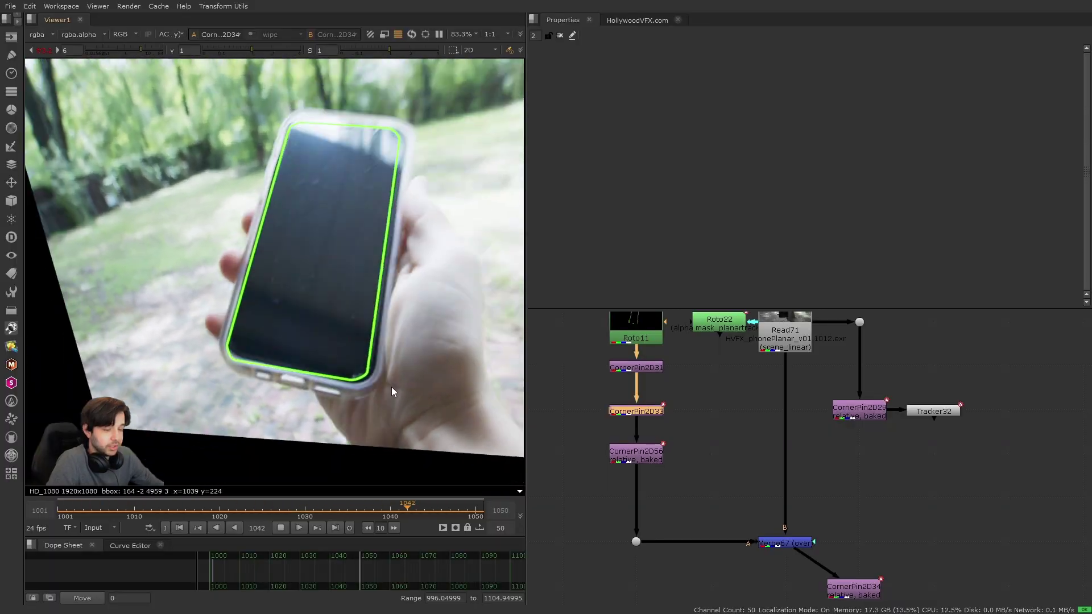
left_click(211, 507)
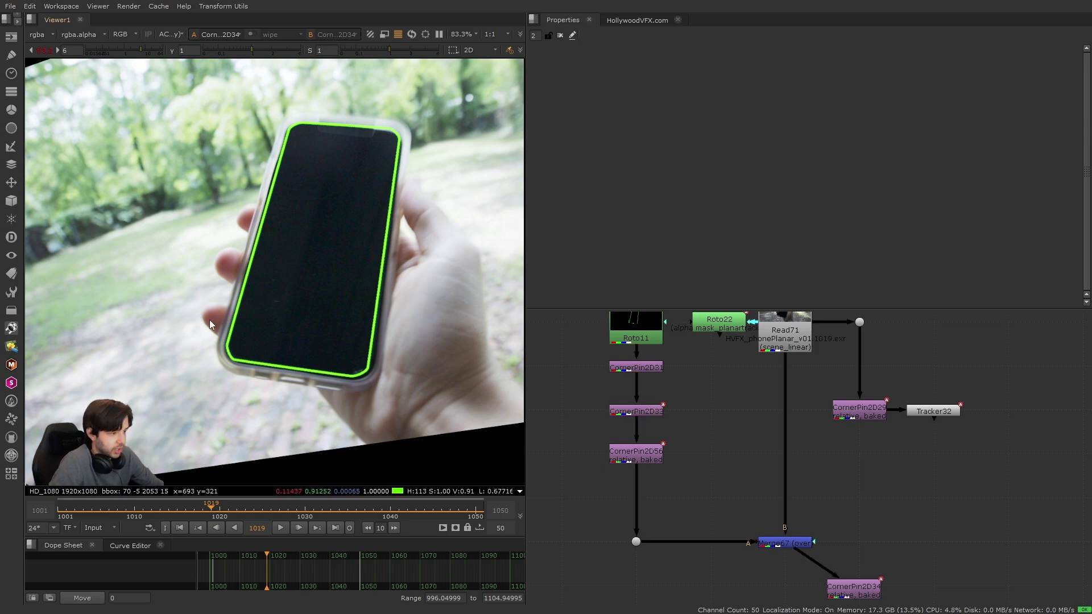
Add a second Tracker node to CornerPin2D29 and view it at frame 1023.
key("Tab")
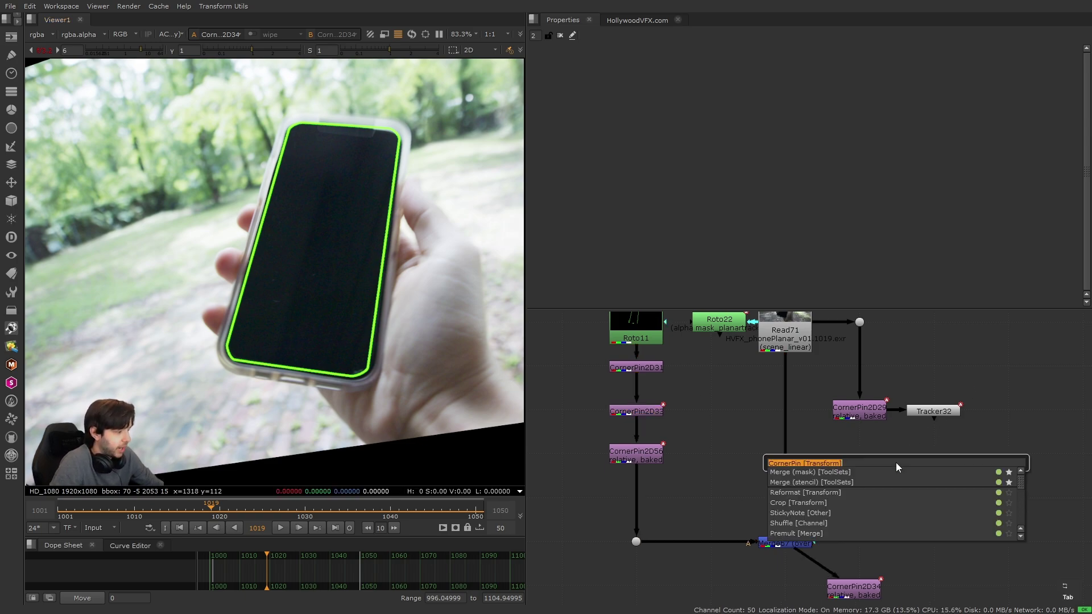
type("trac")
left_click(811, 471)
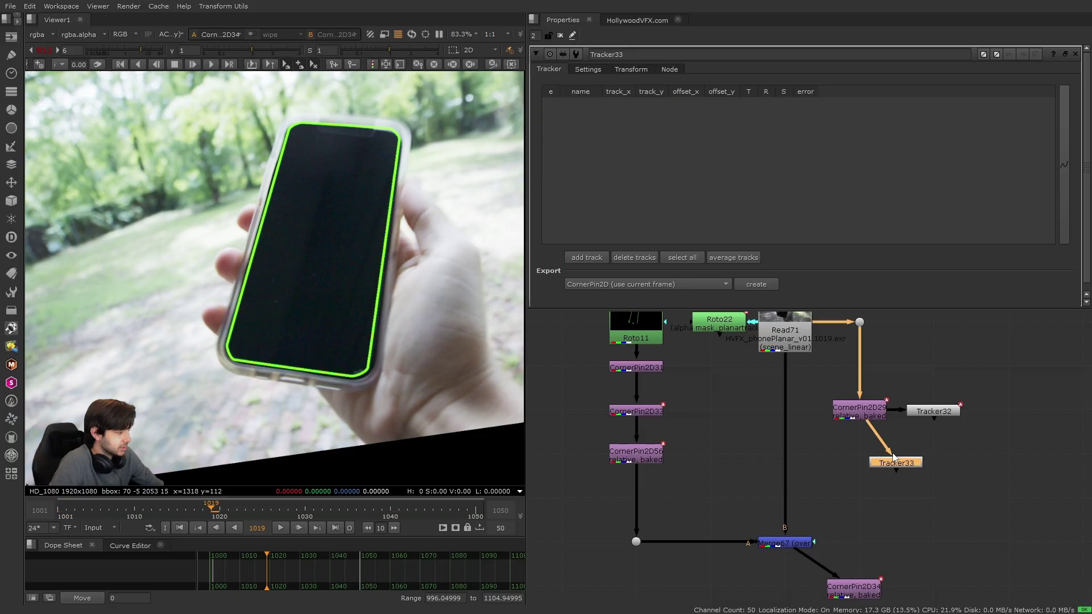
left_click_drag(211, 512, 246, 510)
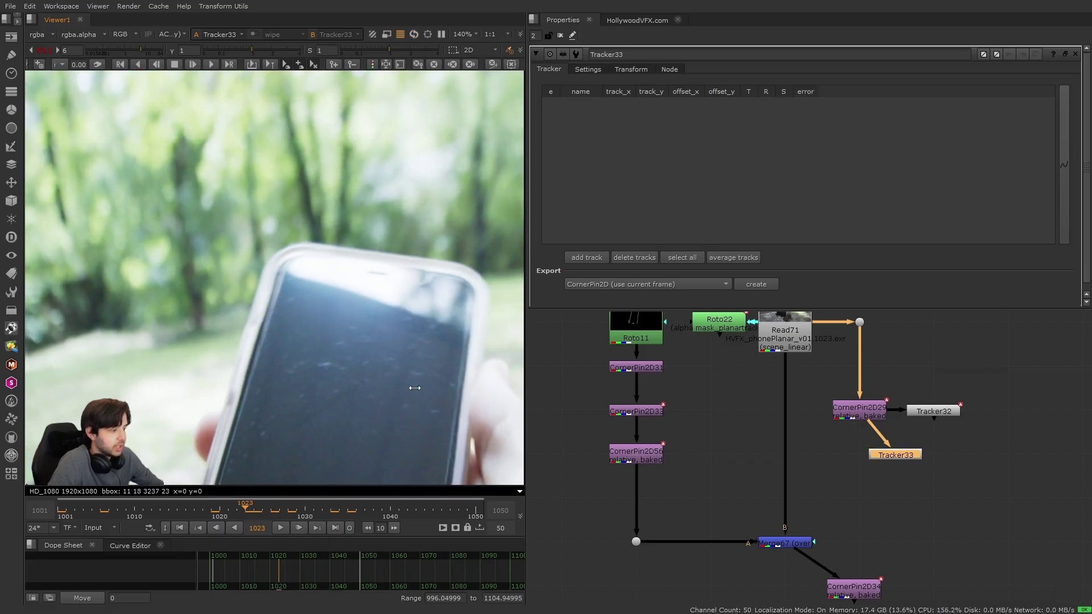
scroll(414, 388, "down", 2)
scroll(377, 316, "down", 1)
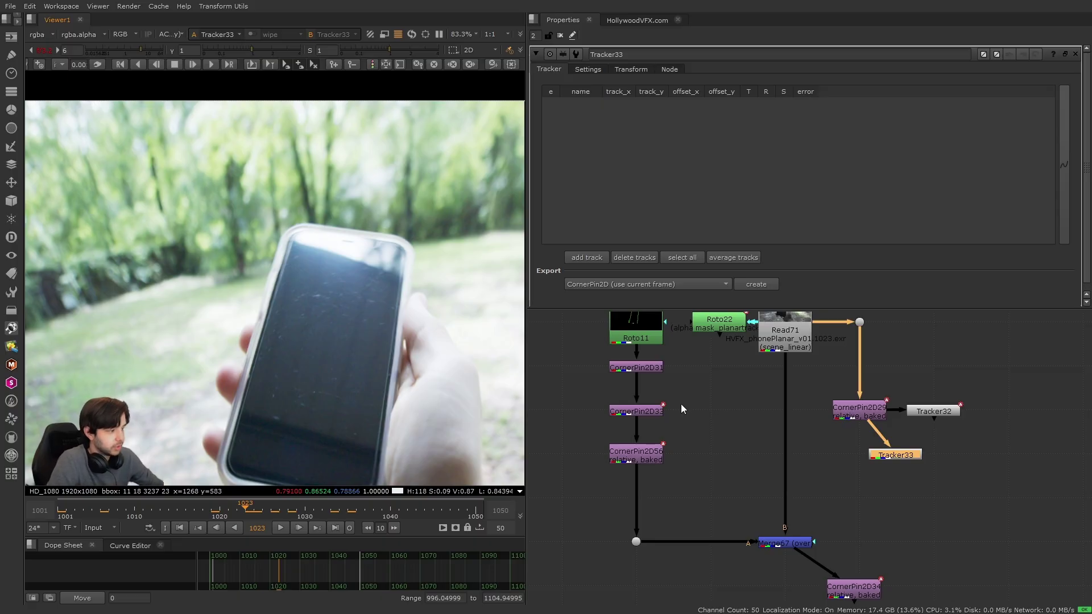
Set a key on CornerPin2D31's to4 point at frame 1022 while viewing Merge67.
double_click(642, 369)
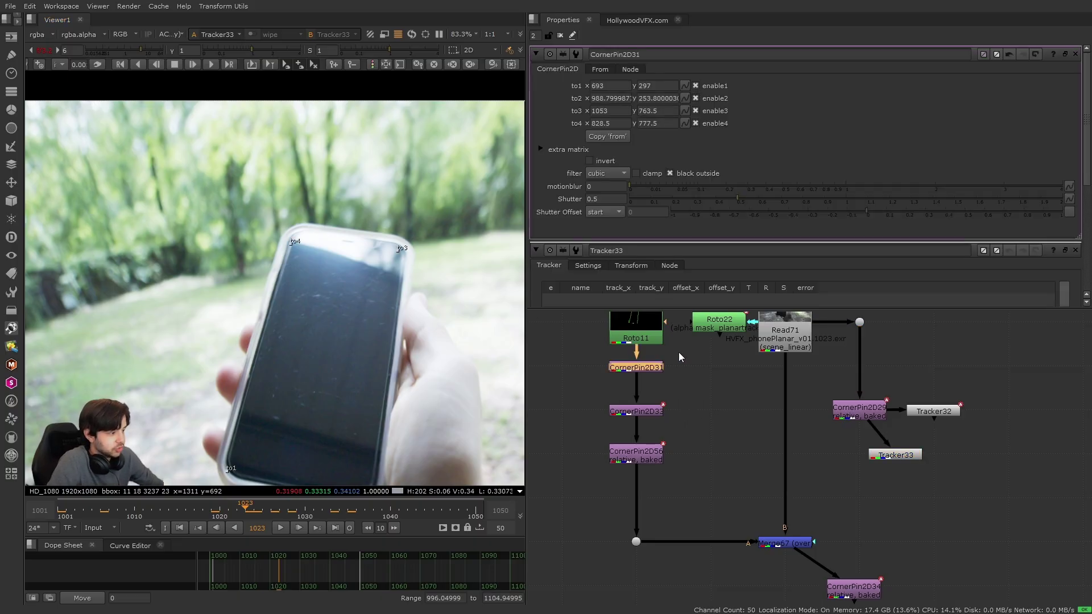
scroll(620, 368, "up", 4)
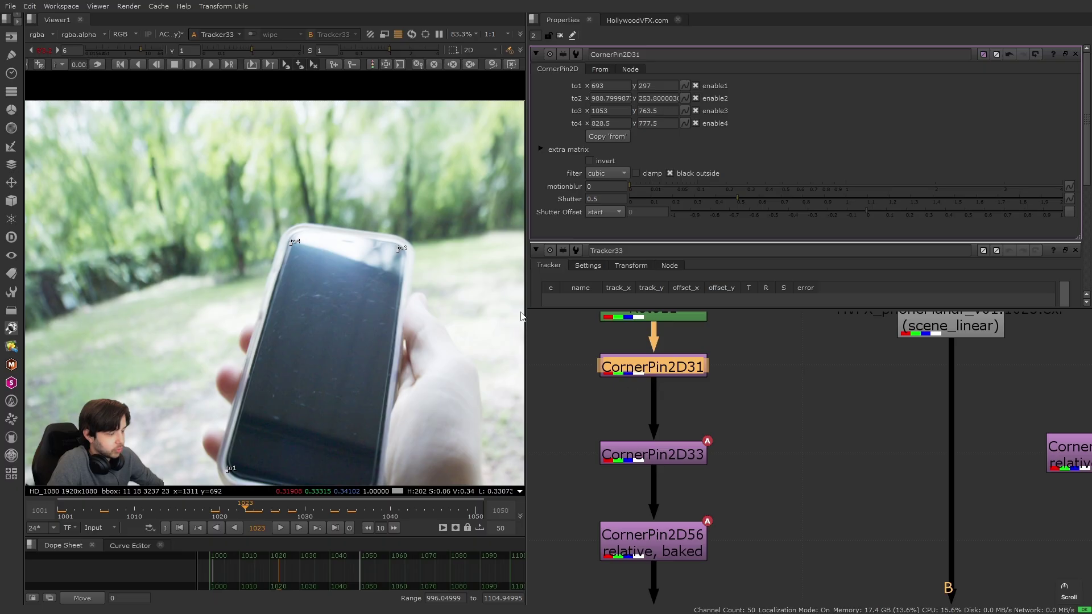
scroll(301, 245, "up", 4)
left_click_drag(811, 538, 716, 422, "alt")
scroll(717, 422, "down", 2)
key("1")
scroll(283, 363, "up", 2)
key("Left")
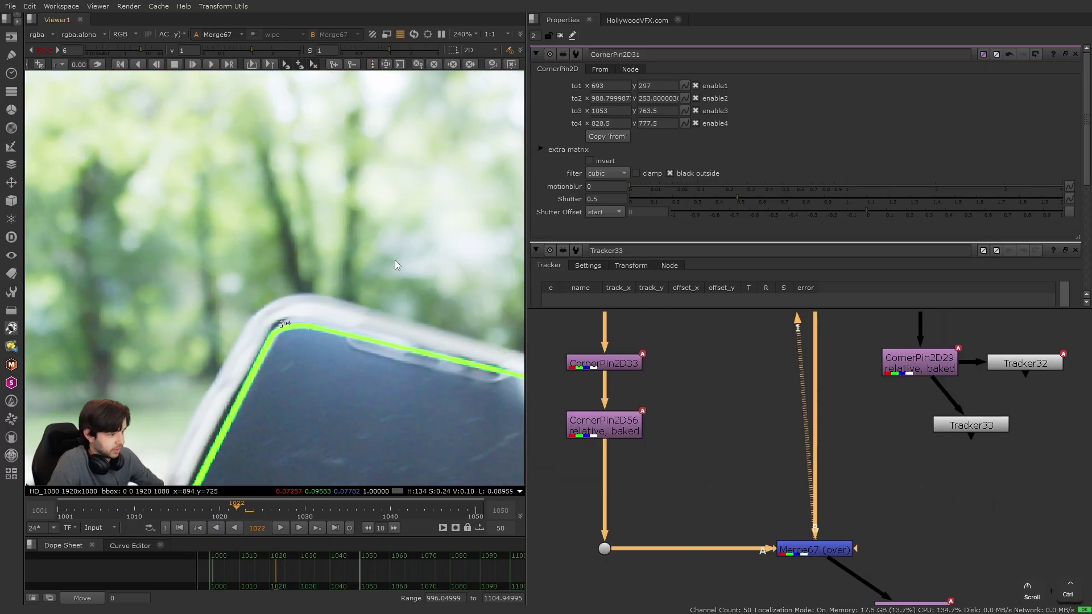
left_click(685, 124)
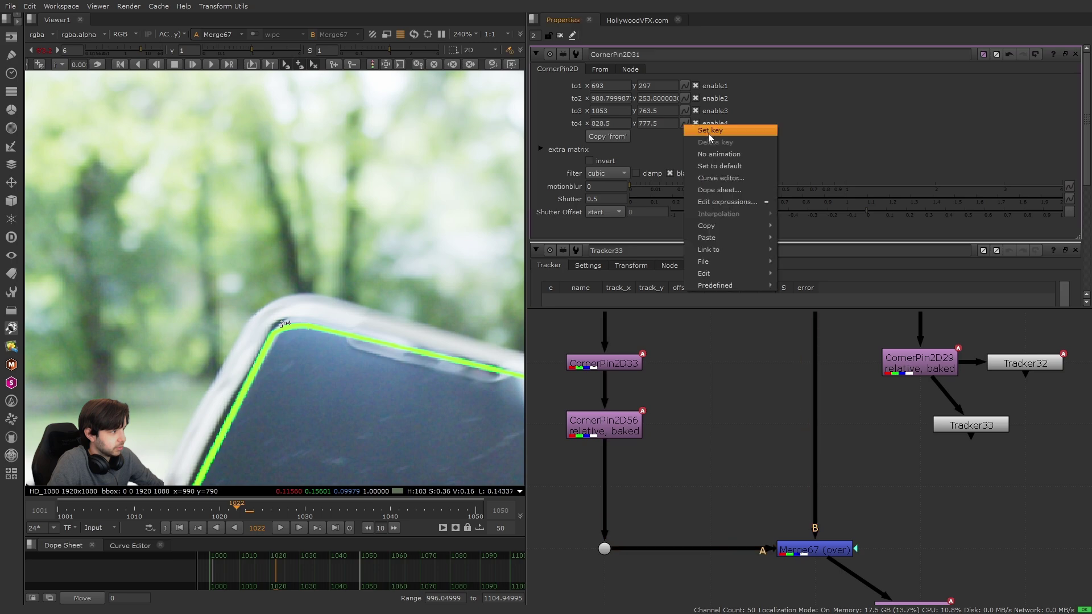
left_click(711, 134)
View CornerPin2D34 at frame 1023 and move CornerPin2D31's to4 point to about x 838, y 800.8 on the phone's corner.
left_click_drag(746, 429, 982, 504)
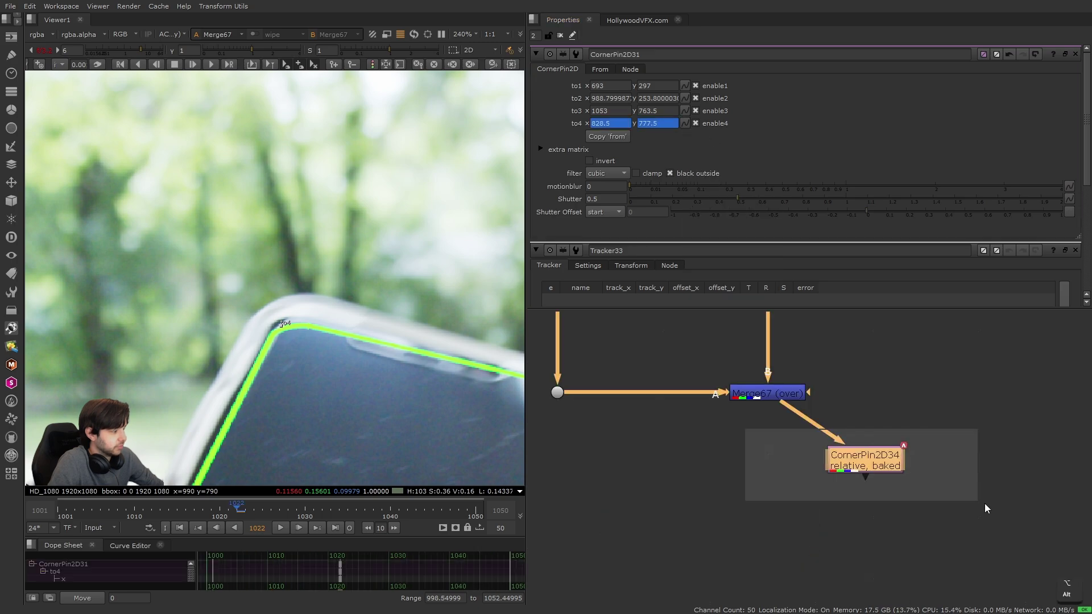
key("1")
scroll(299, 200, "down", 1, "ctrl")
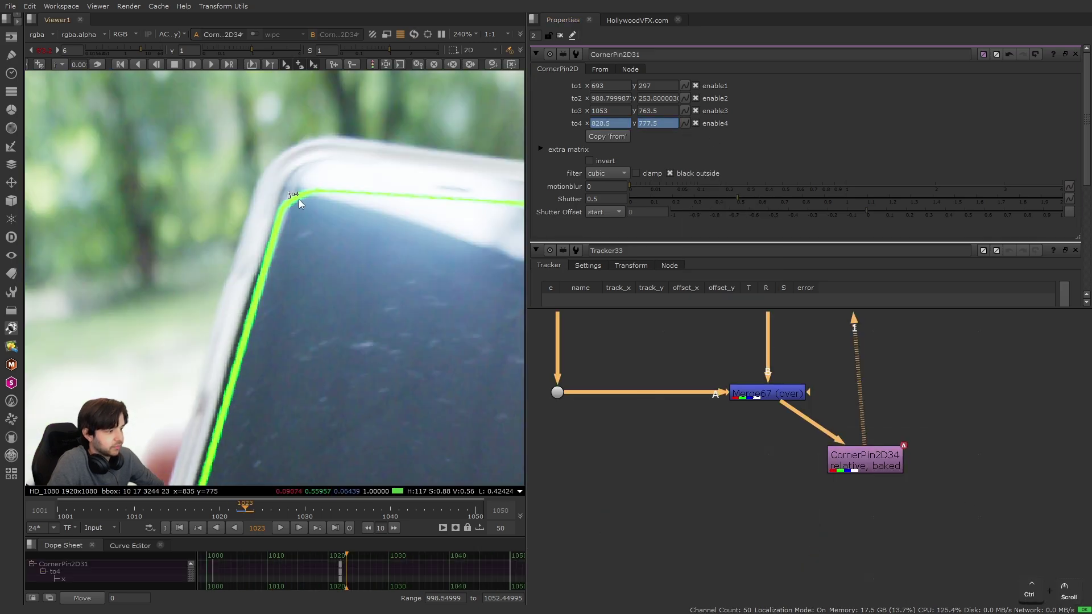
left_click_drag(289, 197, 302, 164)
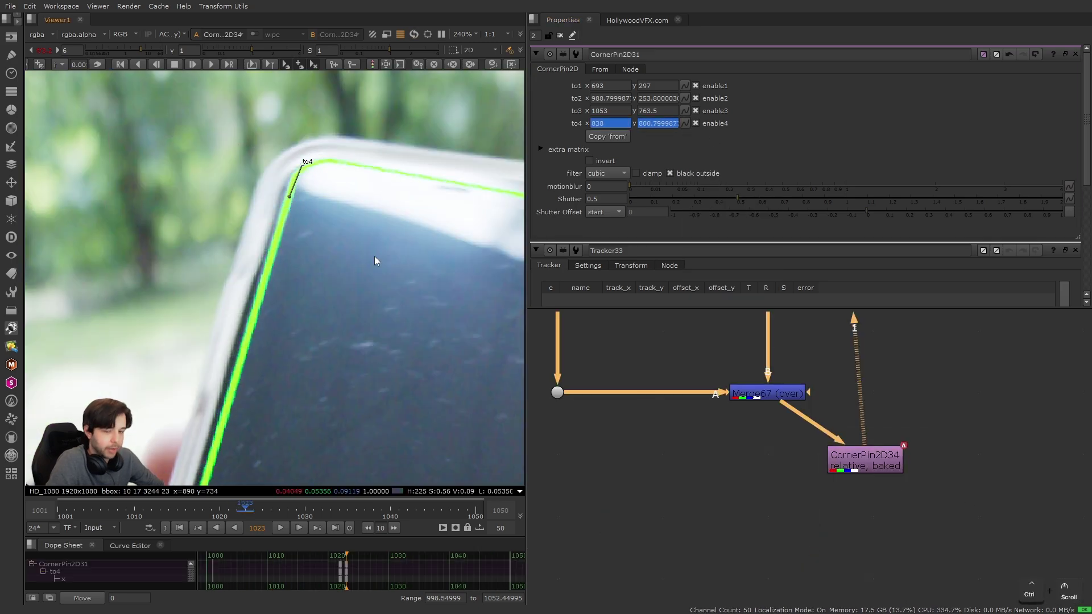
Close all open node settings and fit the full image in the viewer.
middle_click_drag(671, 364, 701, 469)
left_click_drag(612, 451, 766, 509)
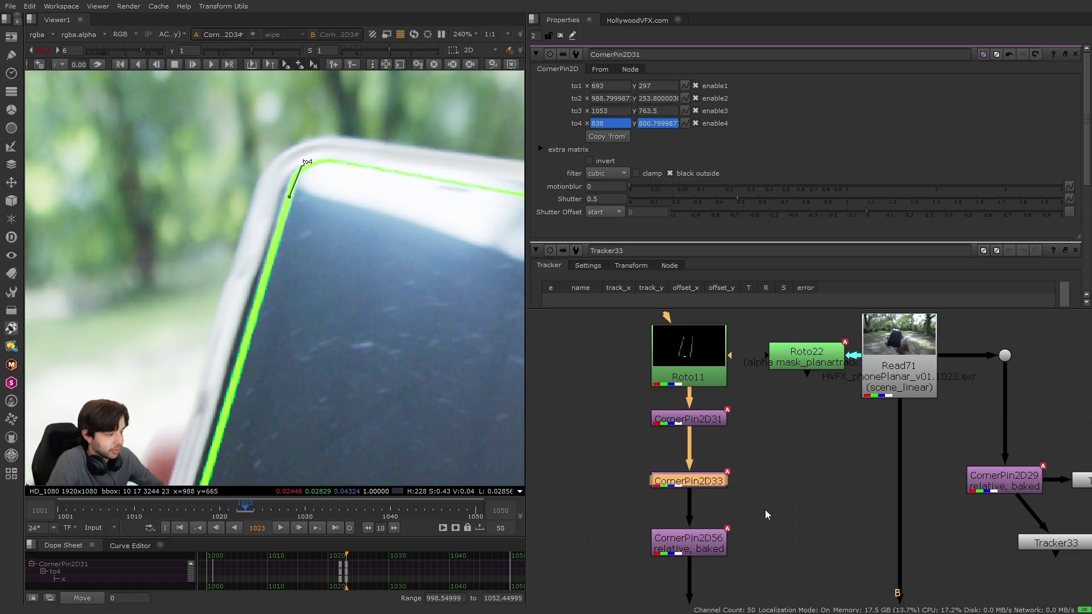
left_click(766, 510)
left_click(560, 36)
key("f")
Find the "How to Reverse a Track (Transform) Stack" example in the node graph and examine its Step 1 and Step 2 layouts.
scroll(631, 484, "down", 3)
middle_click_drag(620, 490, 740, 453)
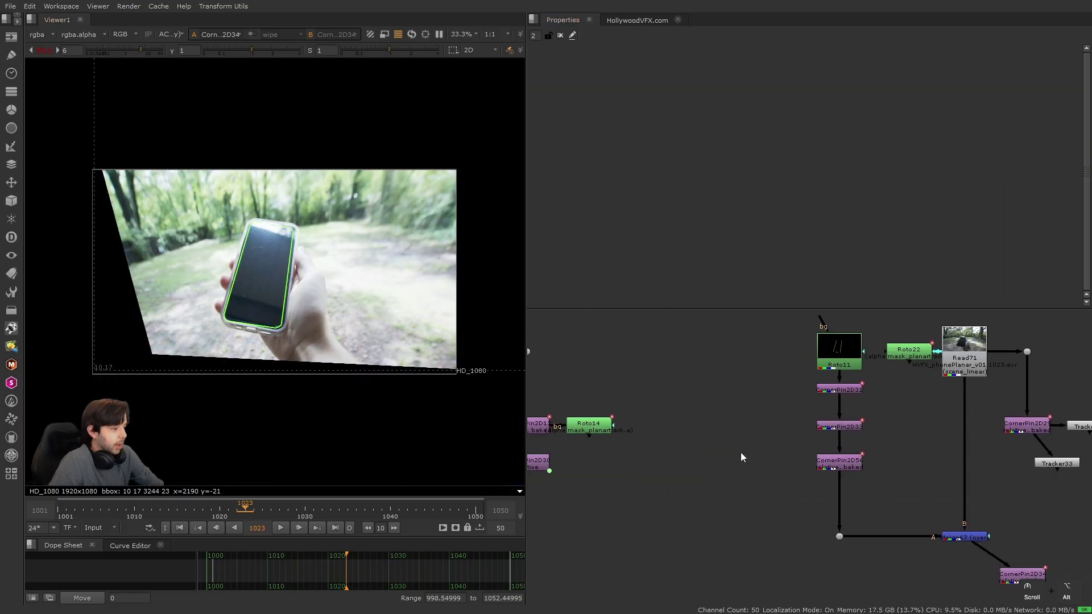
scroll(683, 467, "down", 3)
middle_click_drag(649, 476, 725, 448)
scroll(734, 467, "down", 3, "alt")
scroll(756, 400, "up", 6, "alt")
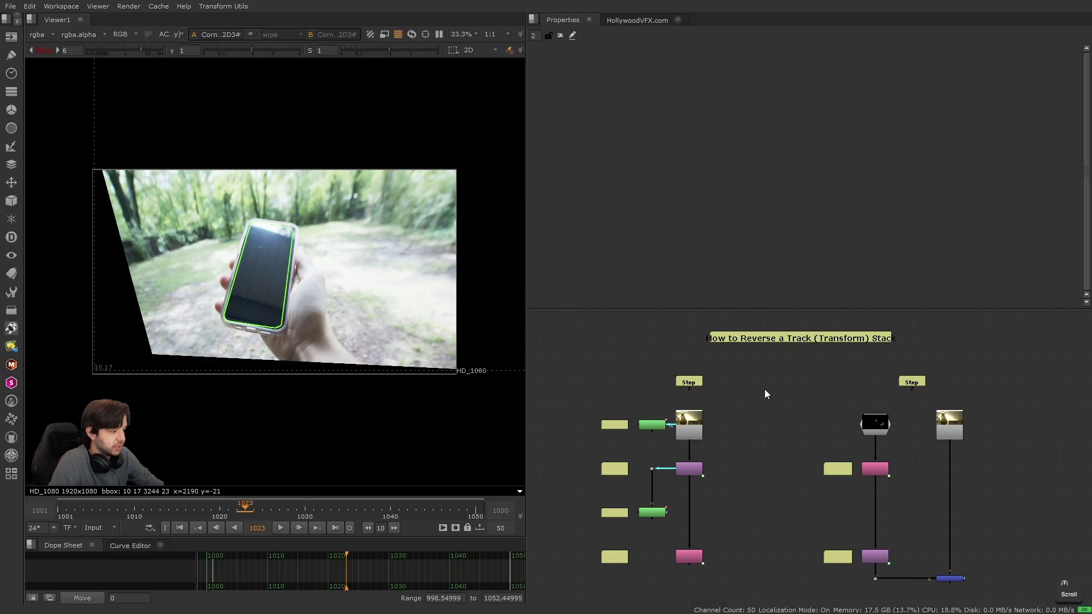
scroll(764, 389, "up", 2, "alt")
left_click_drag(761, 411, 652, 516, "alt")
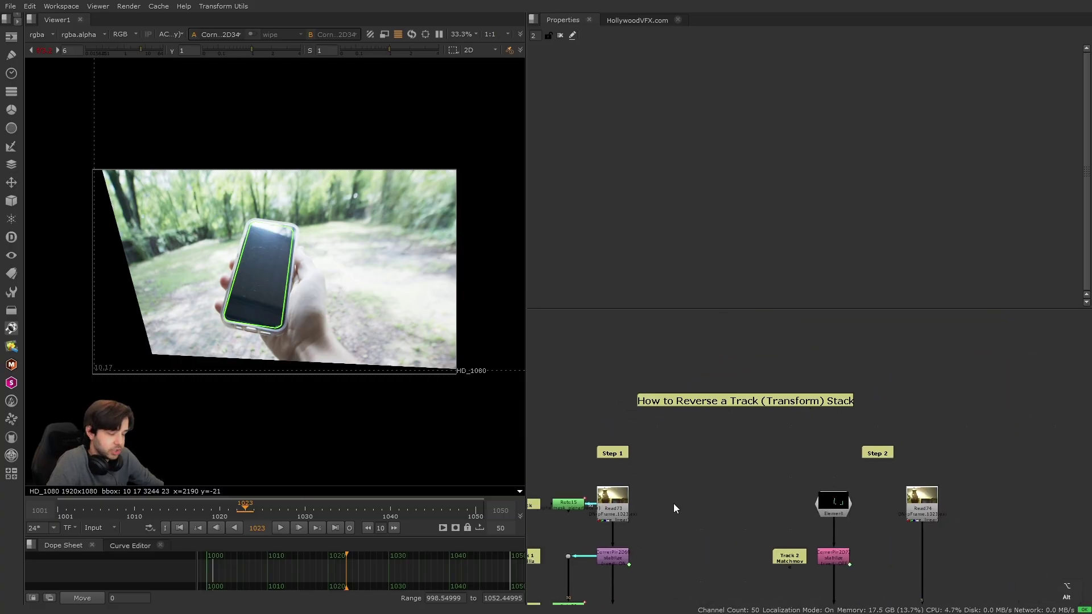
scroll(735, 445, "down", 4)
scroll(735, 444, "left", 3)
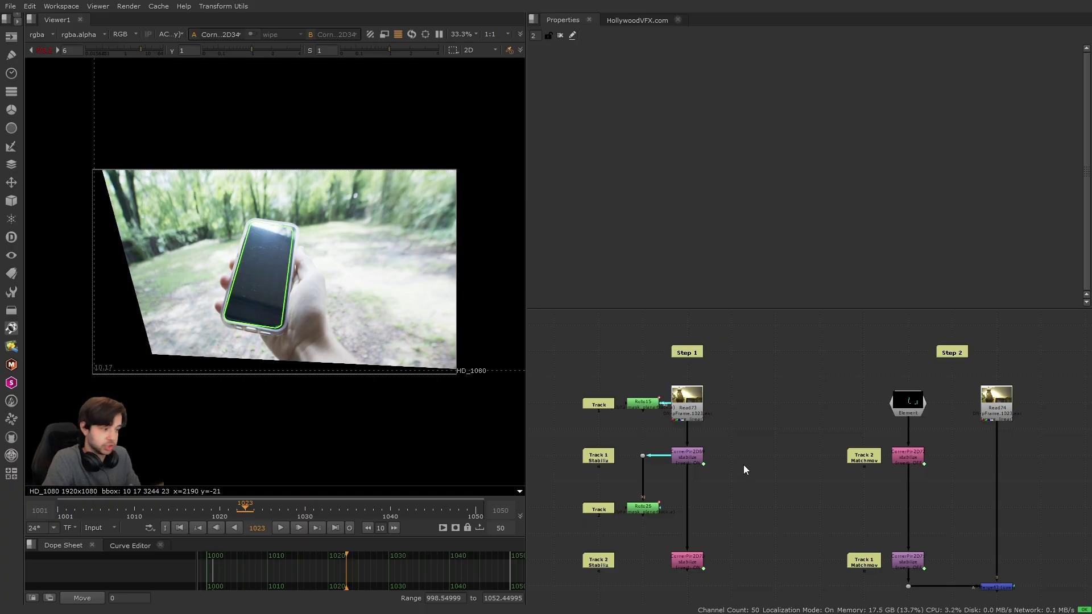
Maximize the node graph and center both steps of the track-reversal example.
key("space")
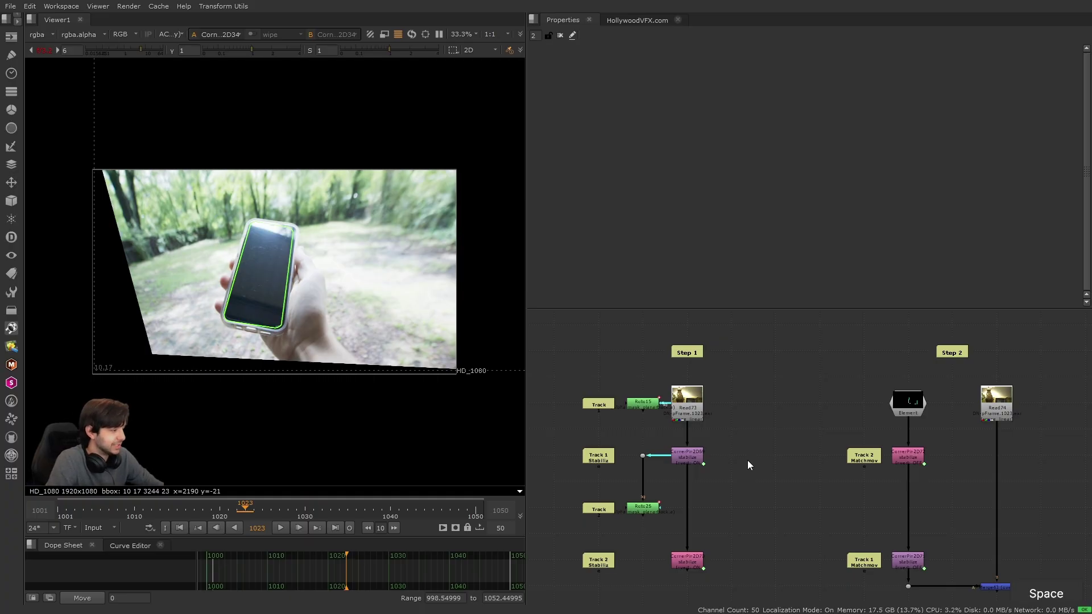
left_click_drag(236, 226, 527, 373, "alt")
scroll(527, 373, "up", 2, "alt")
left_click_drag(498, 326, 475, 310, "alt")
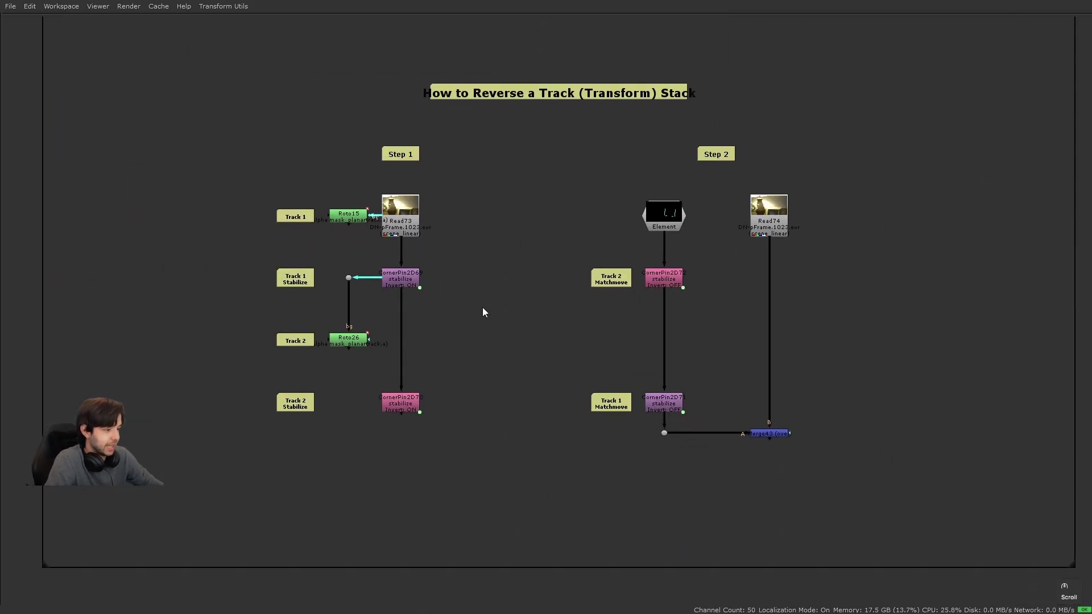
middle_click_drag(532, 357, 537, 363)
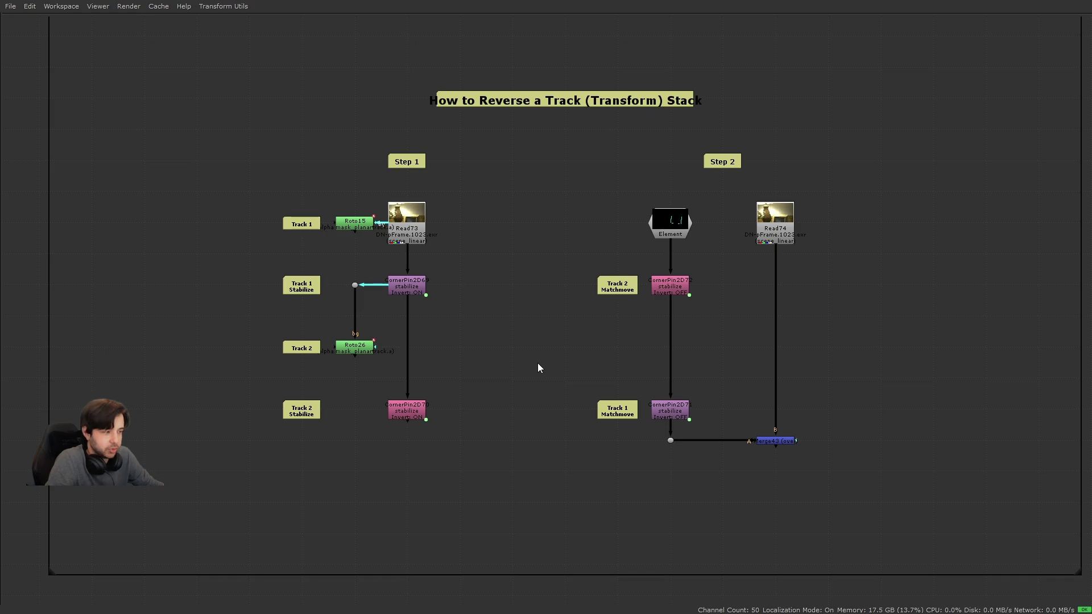